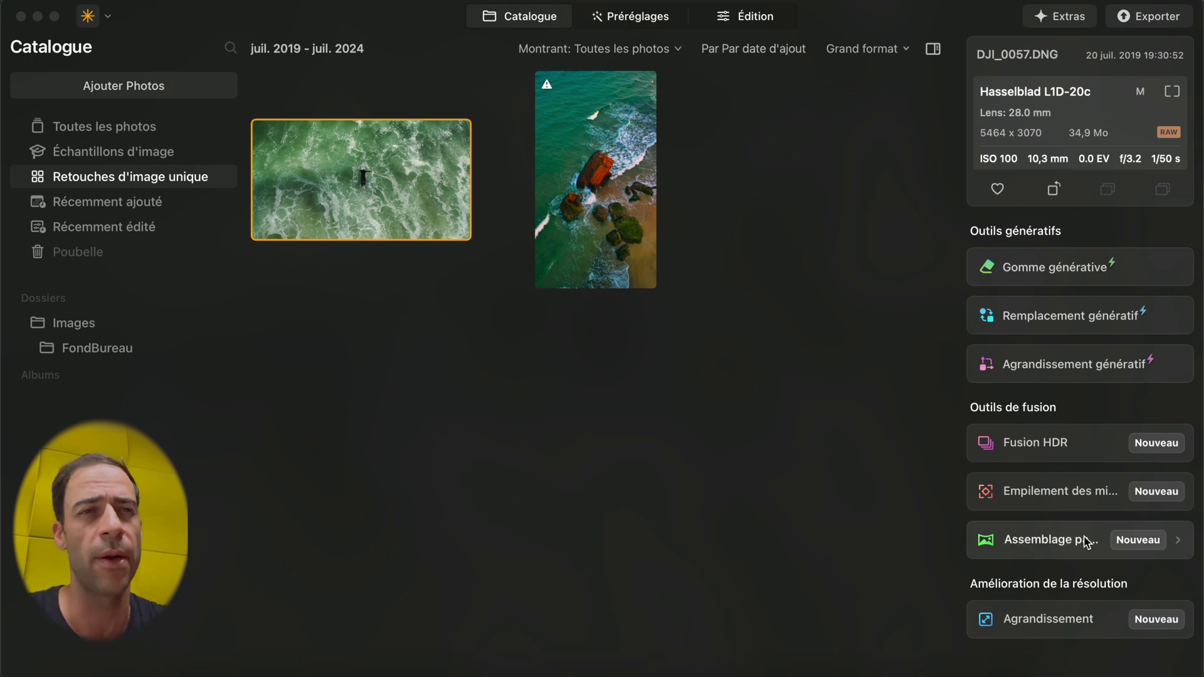
- Open the surfer photo DJI_0057.DNG in the Préréglages view
{"action": "left_click", "coordinate": [363, 186]}
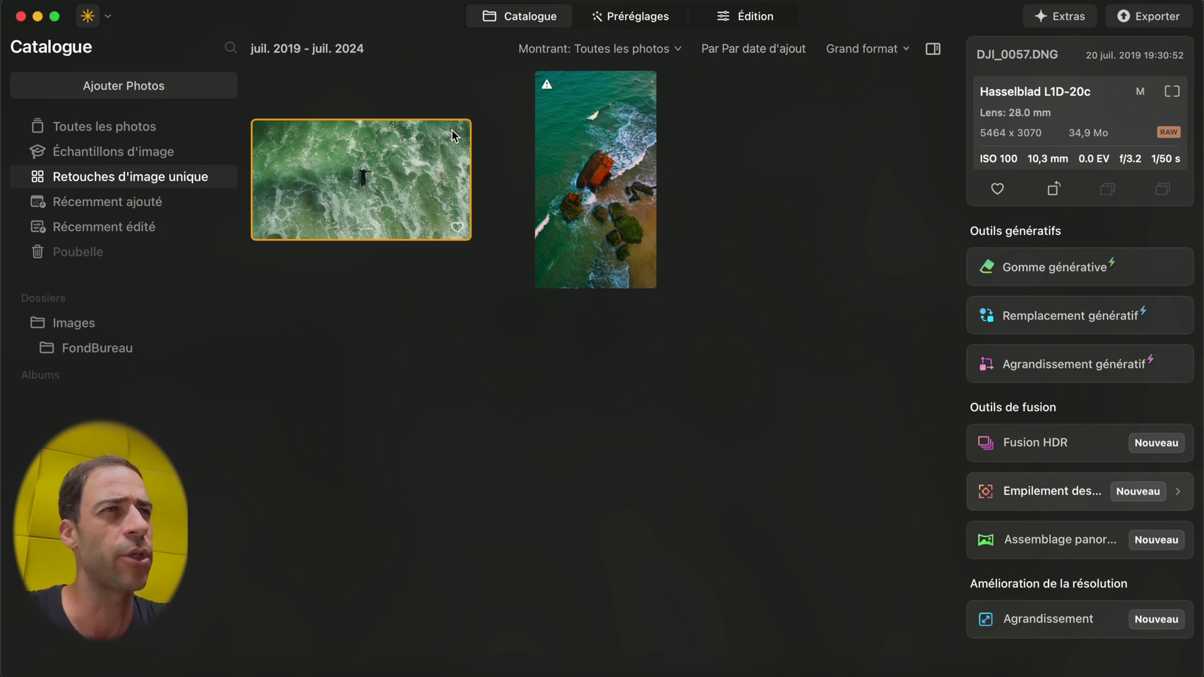
{"action": "left_click", "coordinate": [654, 20]}
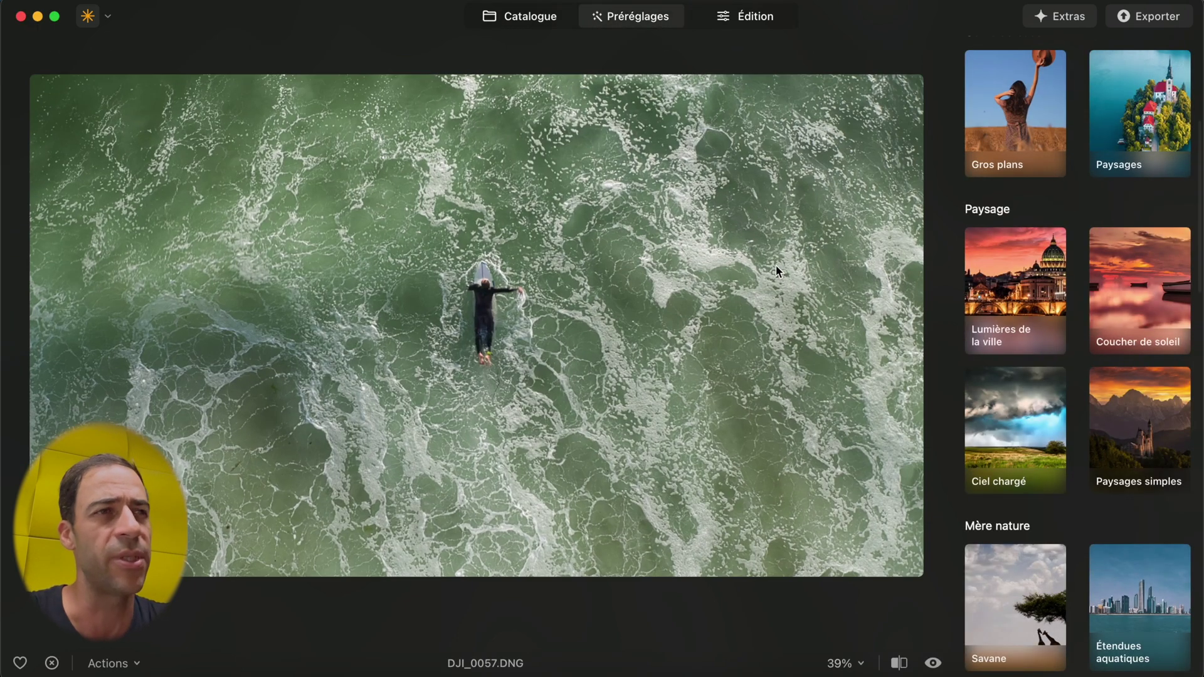
- Browse the preset categories, then switch DJI_0057.DNG to the Édition workspace
{"action": "scroll", "coordinate": [1022, 431], "scroll_direction": "down", "scroll_amount": 1}
{"action": "scroll", "coordinate": [1022, 431], "scroll_direction": "down", "scroll_amount": 15}
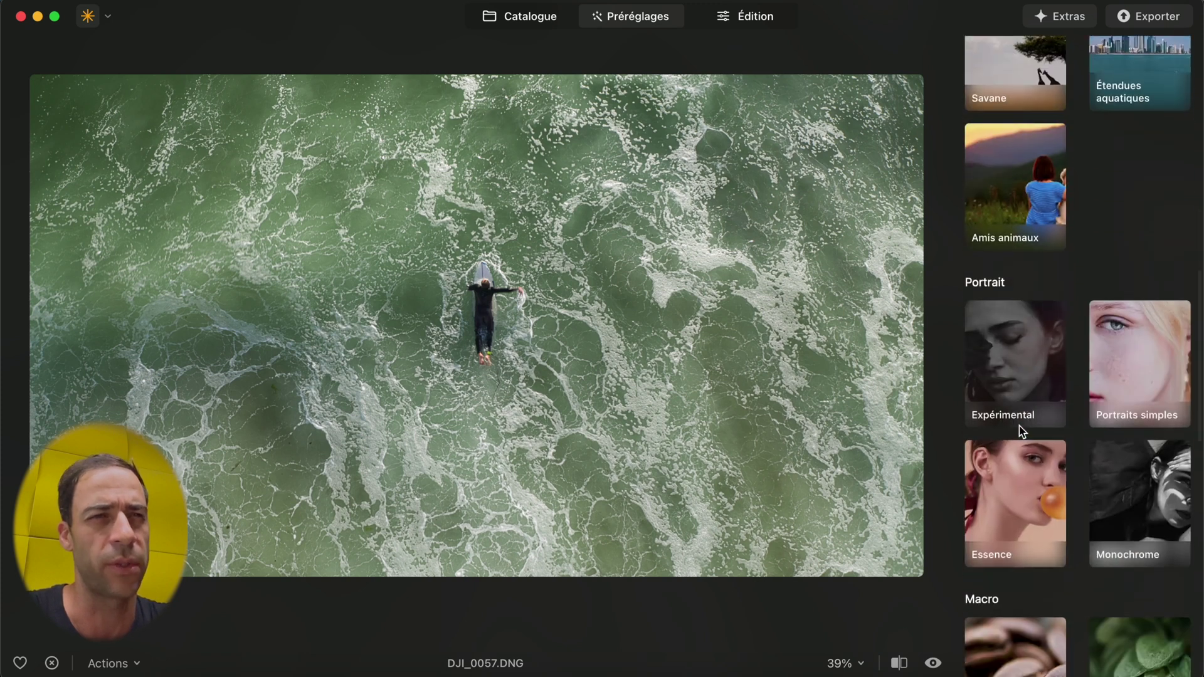
{"action": "scroll", "coordinate": [1097, 351], "scroll_direction": "down", "scroll_amount": 5}
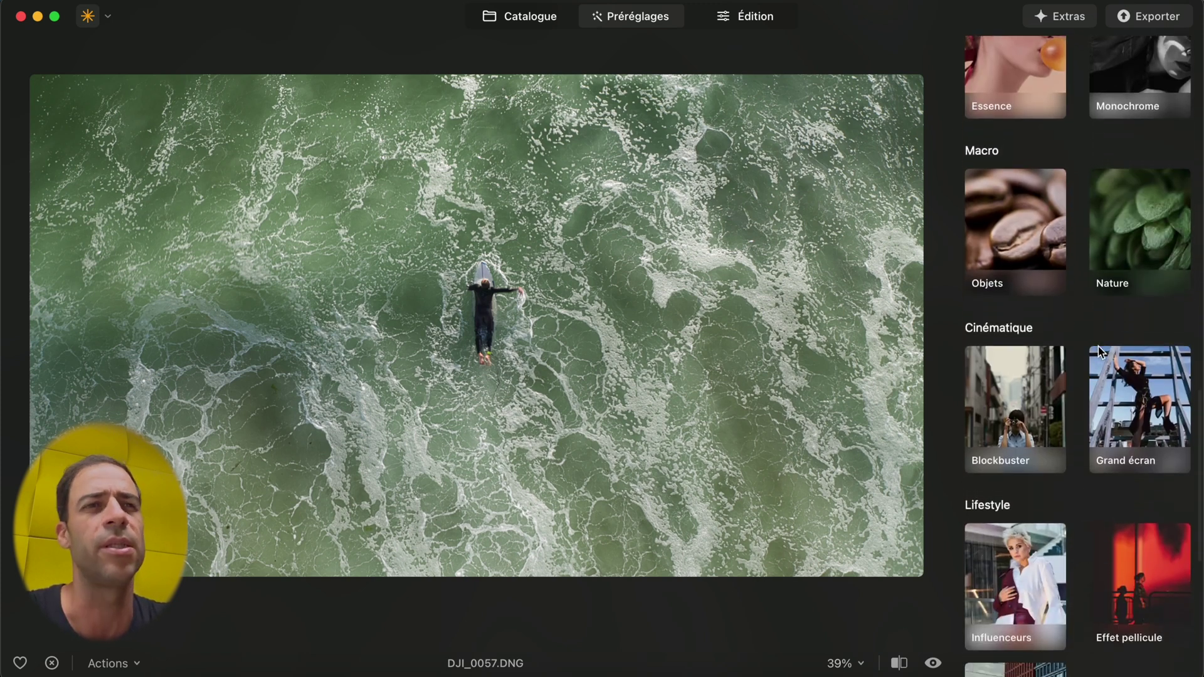
{"action": "scroll", "coordinate": [1099, 352], "scroll_direction": "down", "scroll_amount": 8}
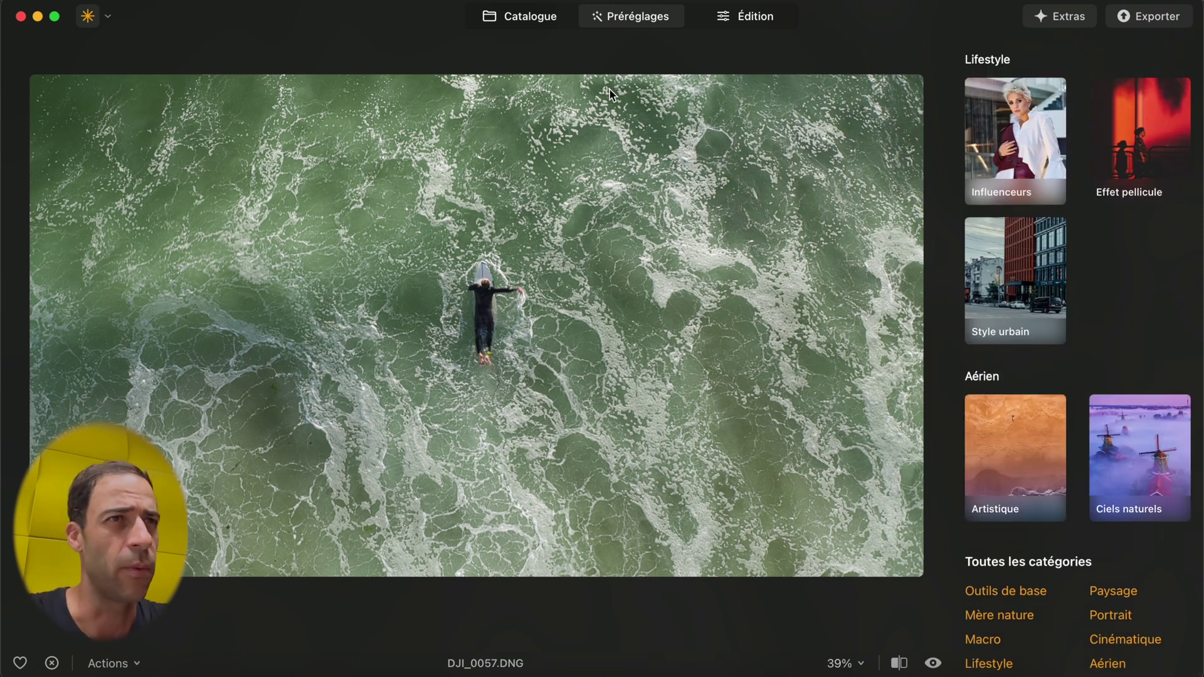
{"action": "left_click", "coordinate": [745, 14]}
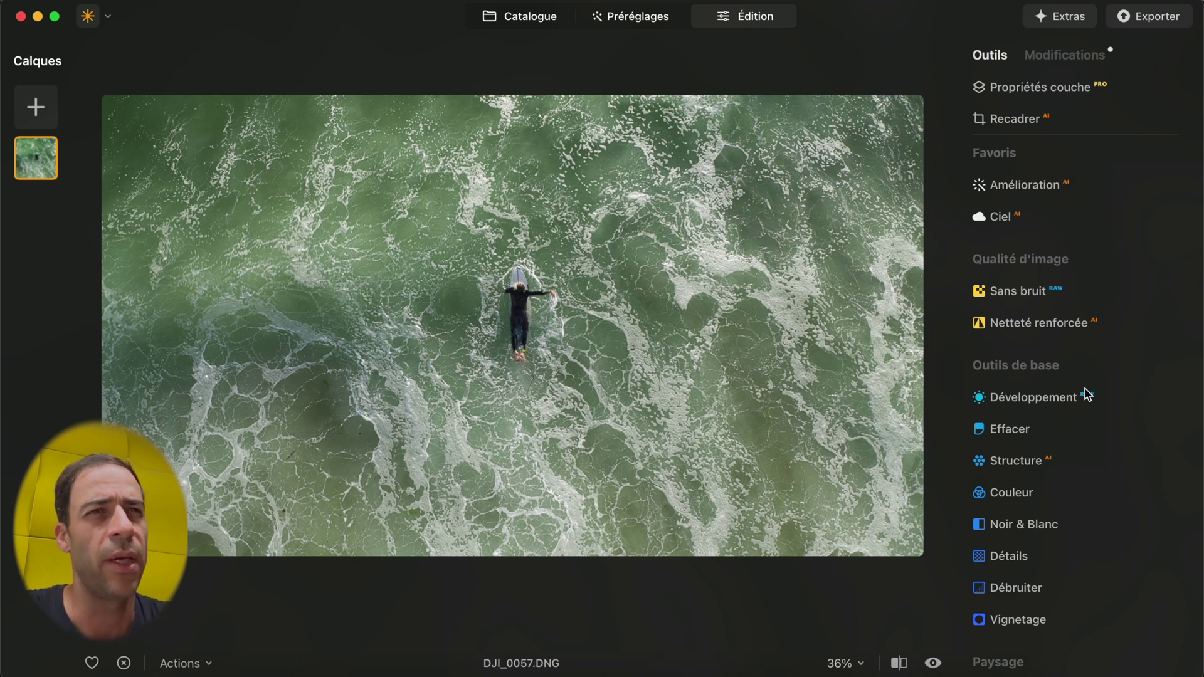
- Add Harmonie de couleurs from Professionnel and start a Sélection d'objet mask under Masquage
{"action": "scroll", "coordinate": [1035, 183], "scroll_direction": "down", "scroll_amount": 5}
{"action": "scroll", "coordinate": [1034, 183], "scroll_direction": "up", "scroll_amount": 3}
{"action": "scroll", "coordinate": [1034, 185], "scroll_direction": "down", "scroll_amount": 10}
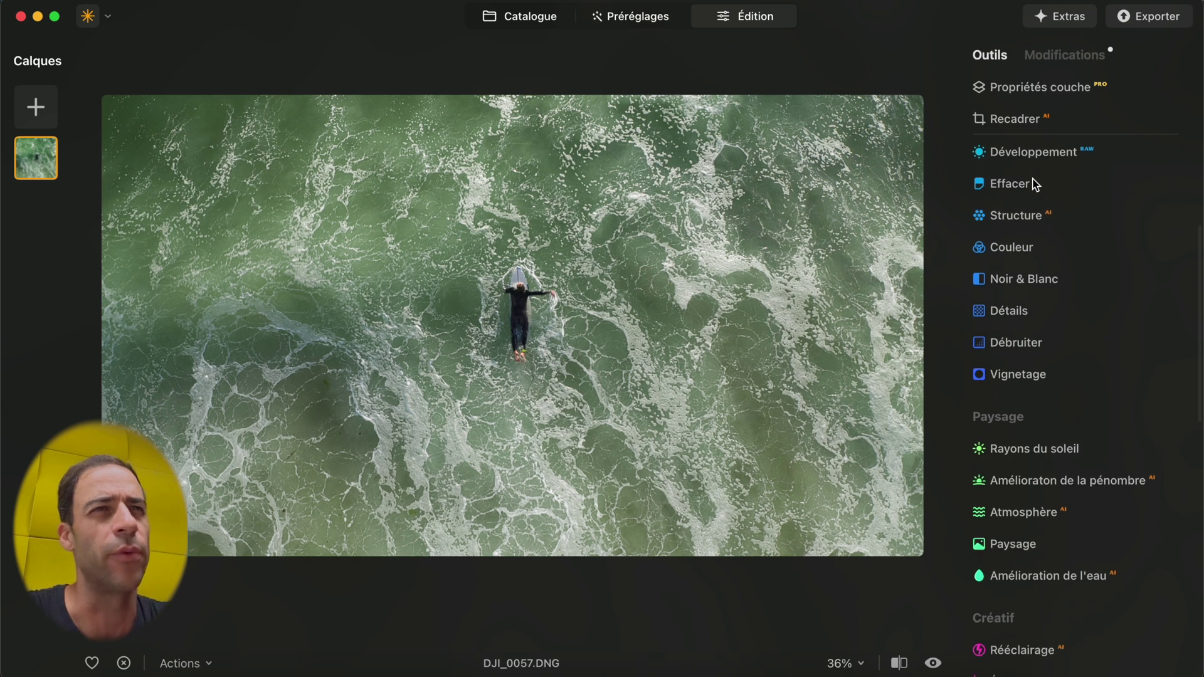
{"action": "left_click", "coordinate": [1029, 591]}
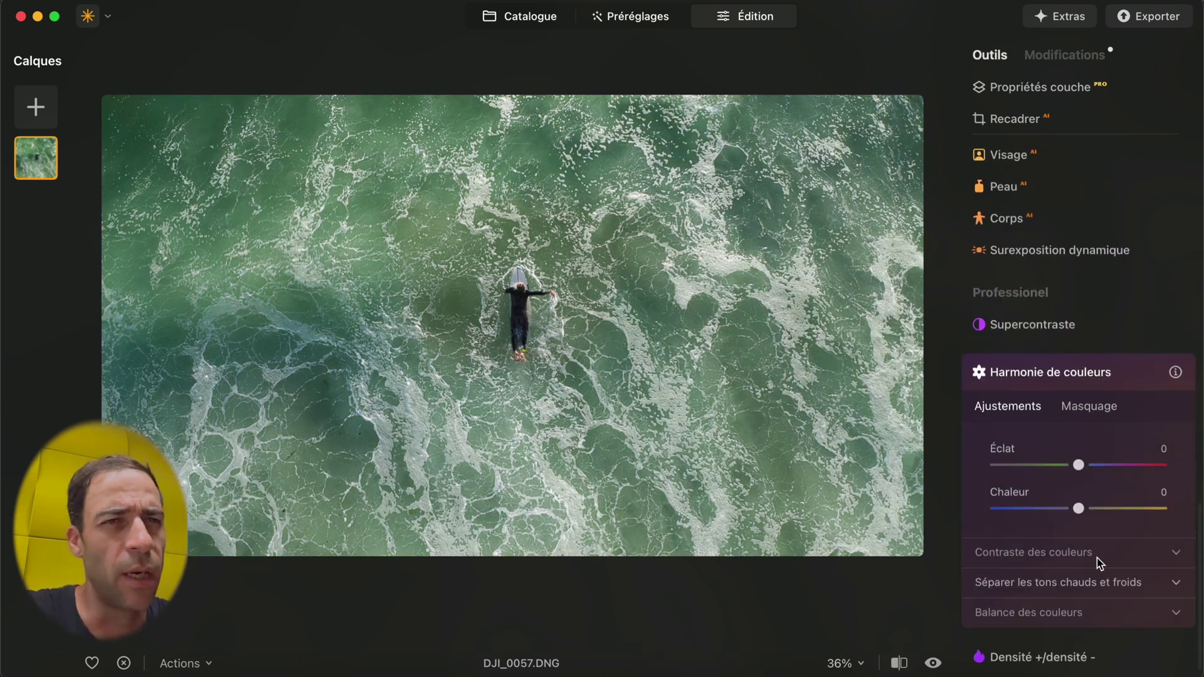
{"action": "scroll", "coordinate": [1067, 490], "scroll_direction": "down", "scroll_amount": 2}
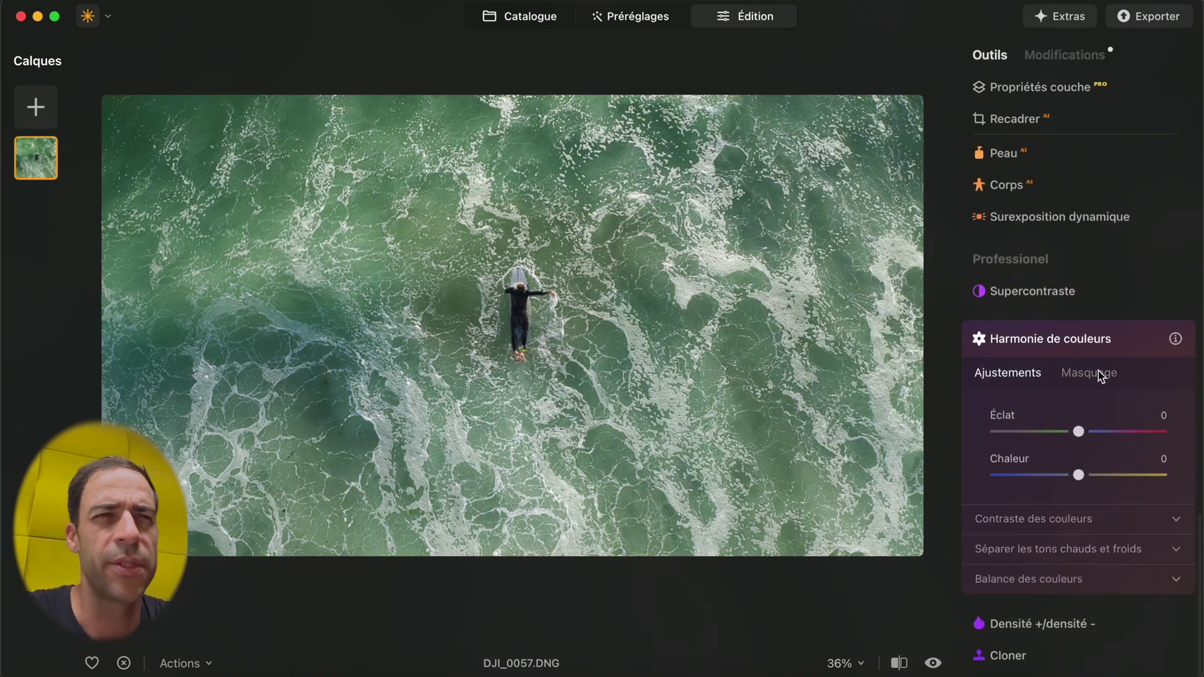
{"action": "left_click", "coordinate": [1098, 371]}
{"action": "scroll", "coordinate": [1066, 464], "scroll_direction": "down", "scroll_amount": 1}
{"action": "scroll", "coordinate": [1065, 476], "scroll_direction": "up", "scroll_amount": 1}
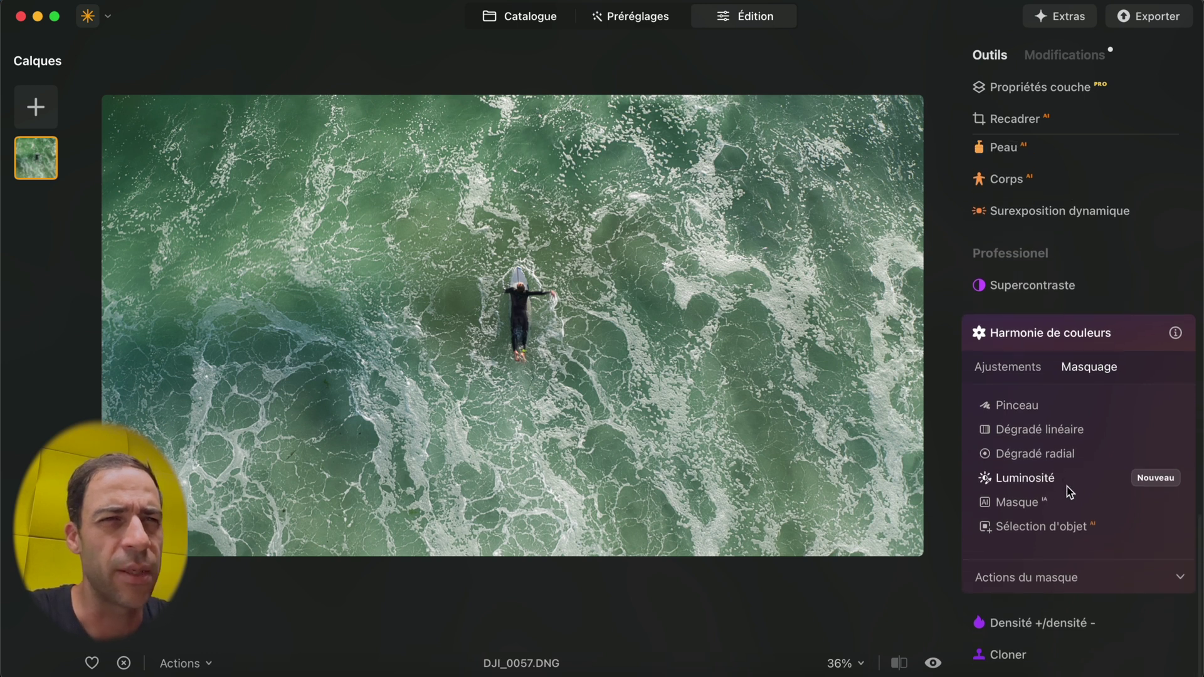
{"action": "left_click", "coordinate": [1065, 530]}
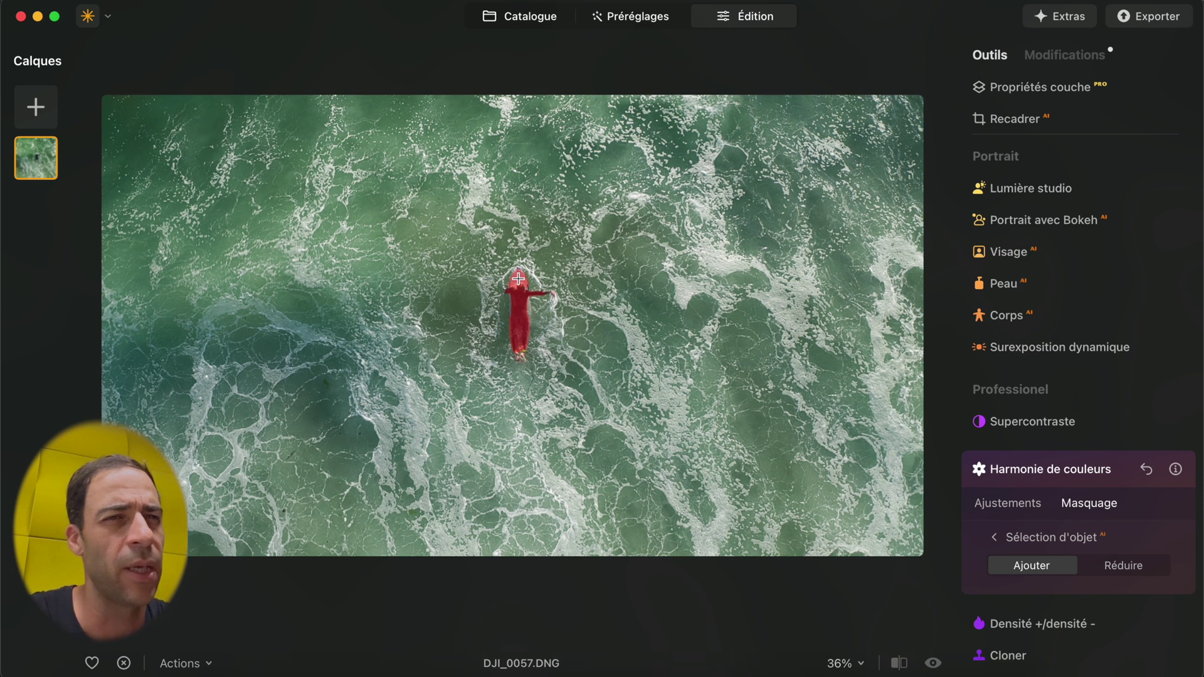
- Try out Chaleur and Éclat values on the Harmonie de couleurs adjustment
{"action": "left_click", "coordinate": [1108, 505]}
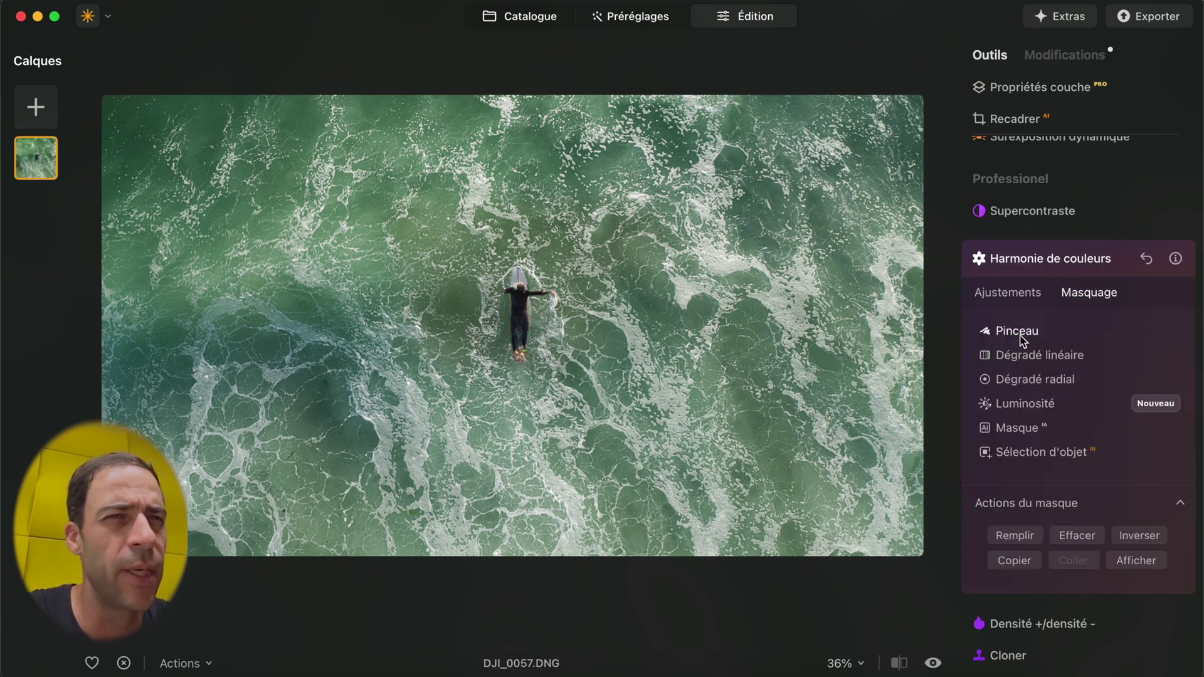
{"action": "left_click", "coordinate": [1023, 301]}
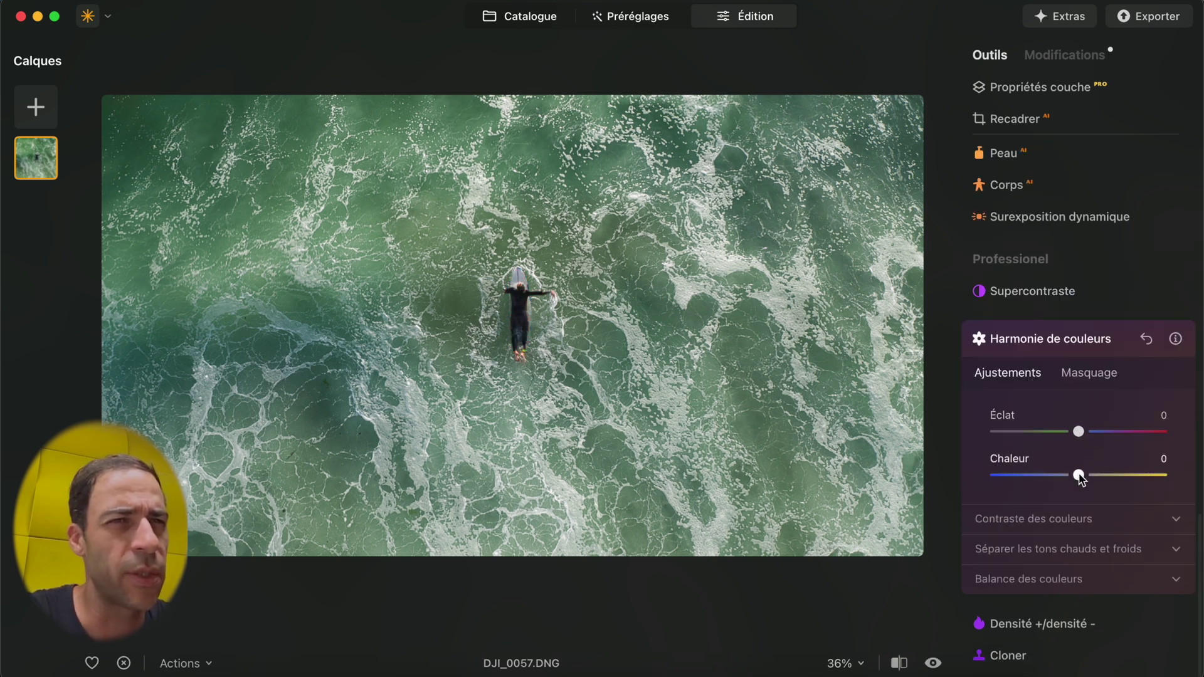
{"action": "left_click_drag", "start_coordinate": [1079, 476], "coordinate": [999, 476]}
{"action": "left_click_drag", "start_coordinate": [1078, 431], "coordinate": [1097, 433]}
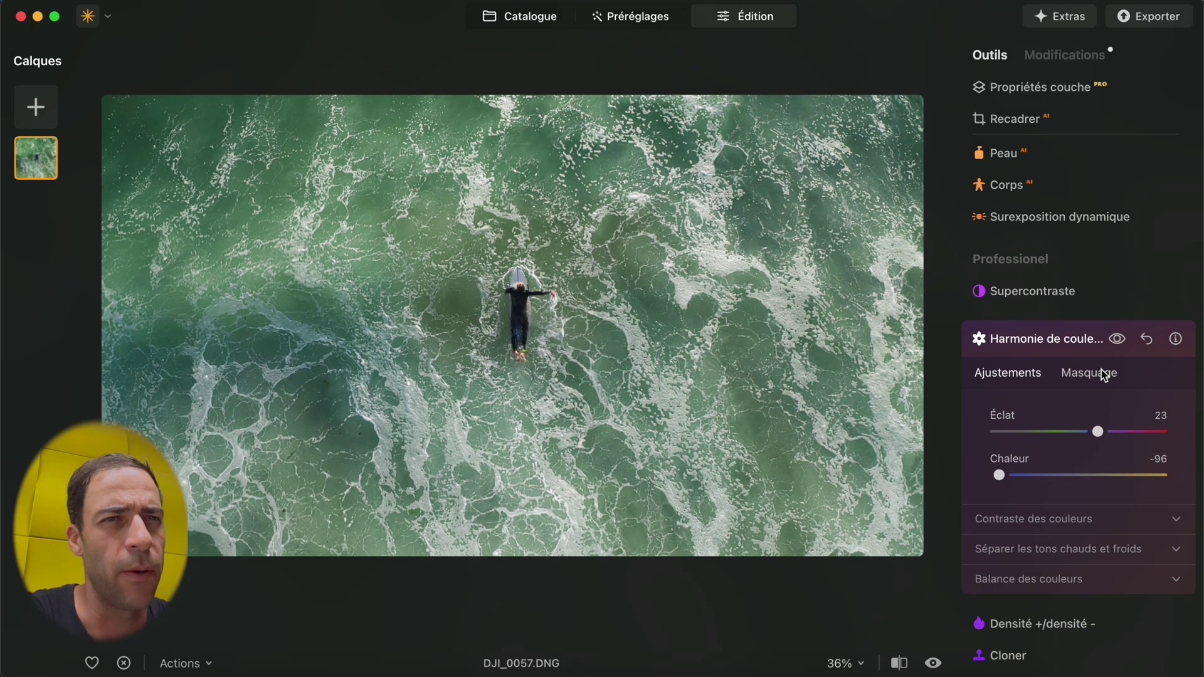
- Redo the object-selection mask by selecting the surfer
{"action": "left_click", "coordinate": [1091, 372]}
{"action": "left_click", "coordinate": [1080, 531]}
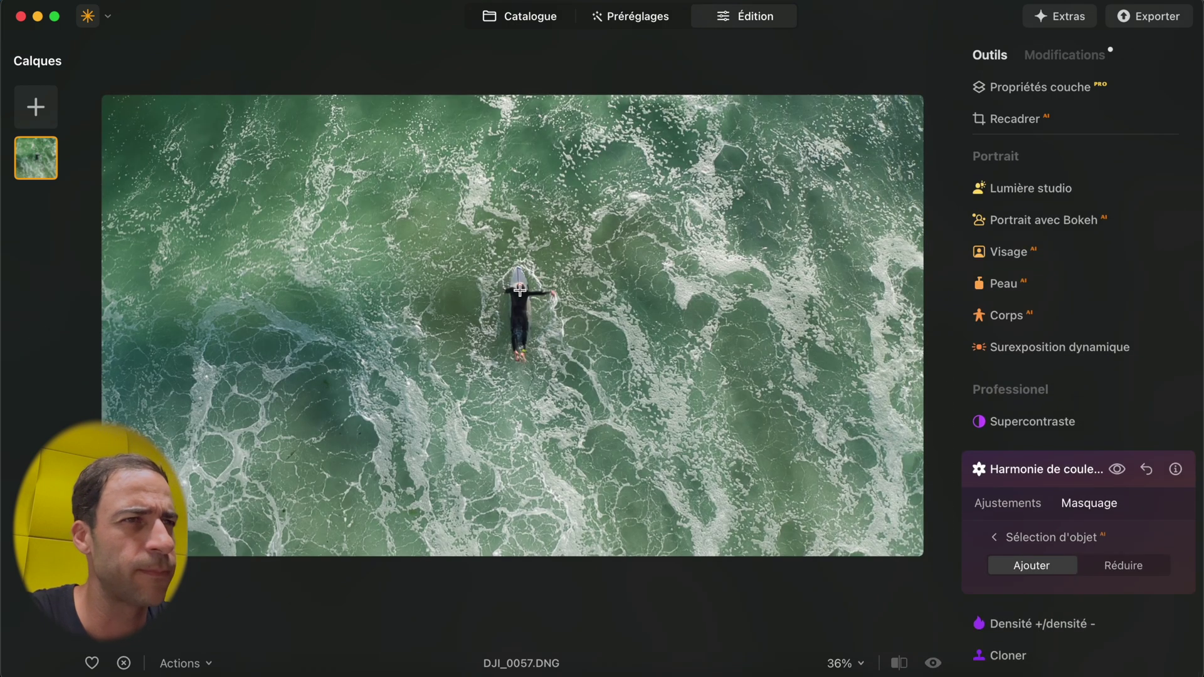
{"action": "left_click", "coordinate": [520, 287]}
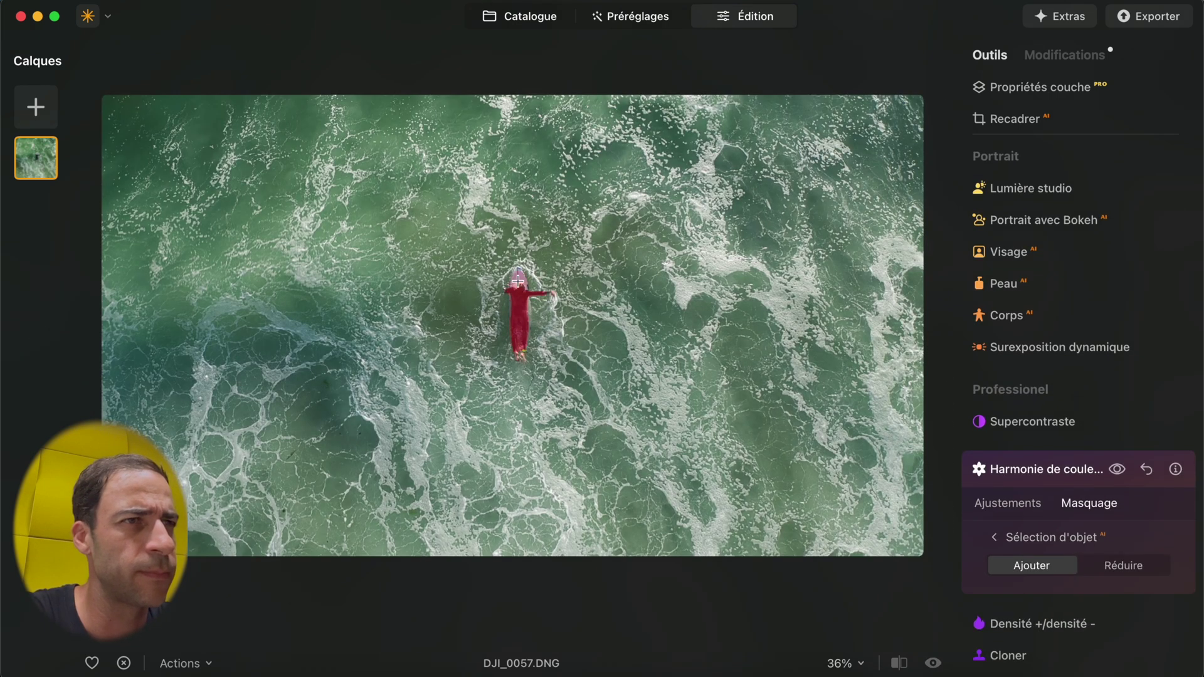
{"action": "left_click", "coordinate": [1036, 534]}
{"action": "scroll", "coordinate": [1035, 536], "scroll_direction": "down", "scroll_amount": 5}
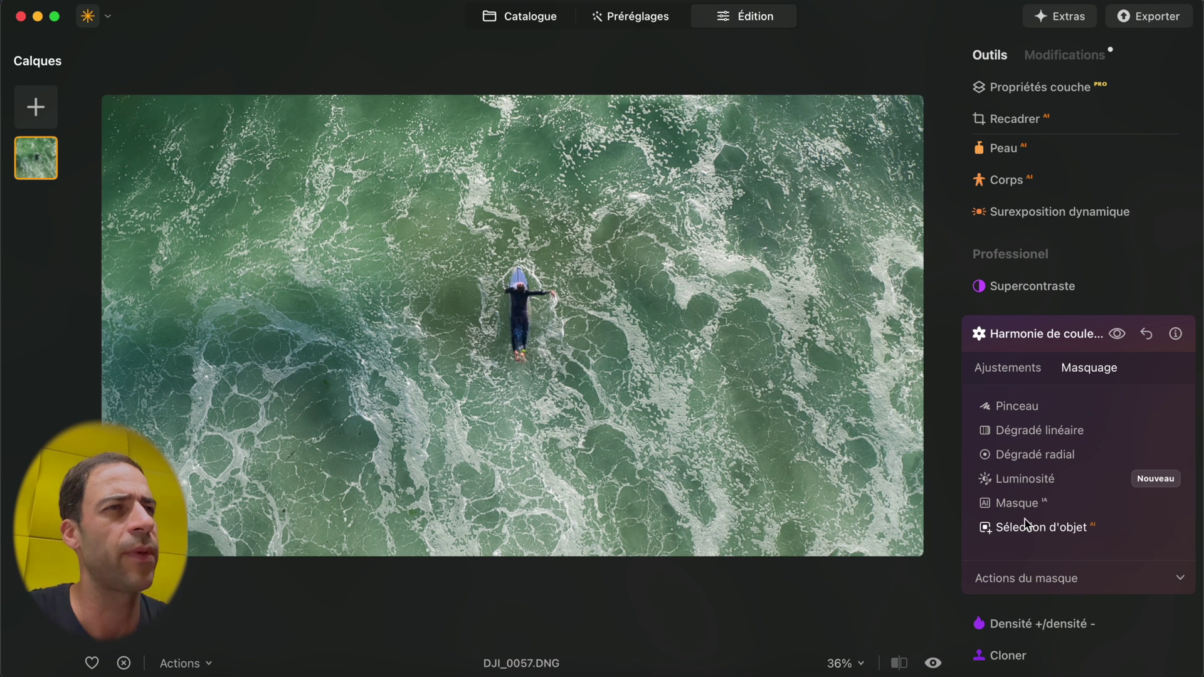
- Set Chaleur to 47 on the masked surfer and test Éclat values
{"action": "left_click", "coordinate": [1029, 369]}
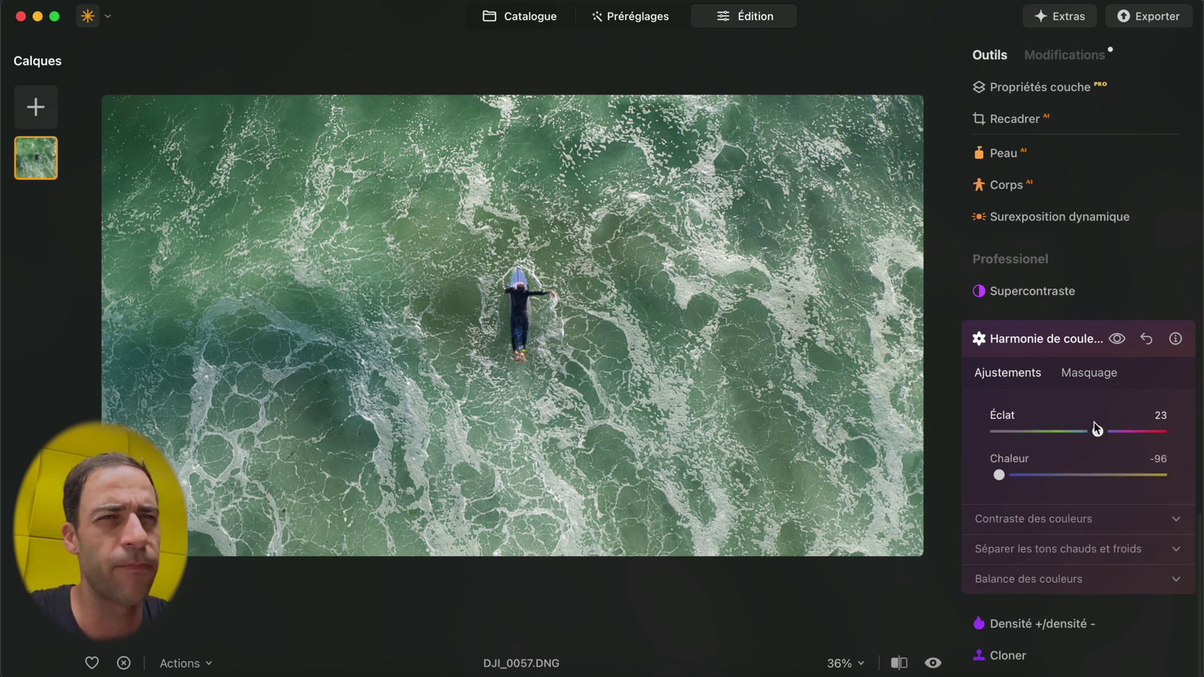
{"action": "left_click_drag", "start_coordinate": [1075, 475], "coordinate": [1117, 475]}
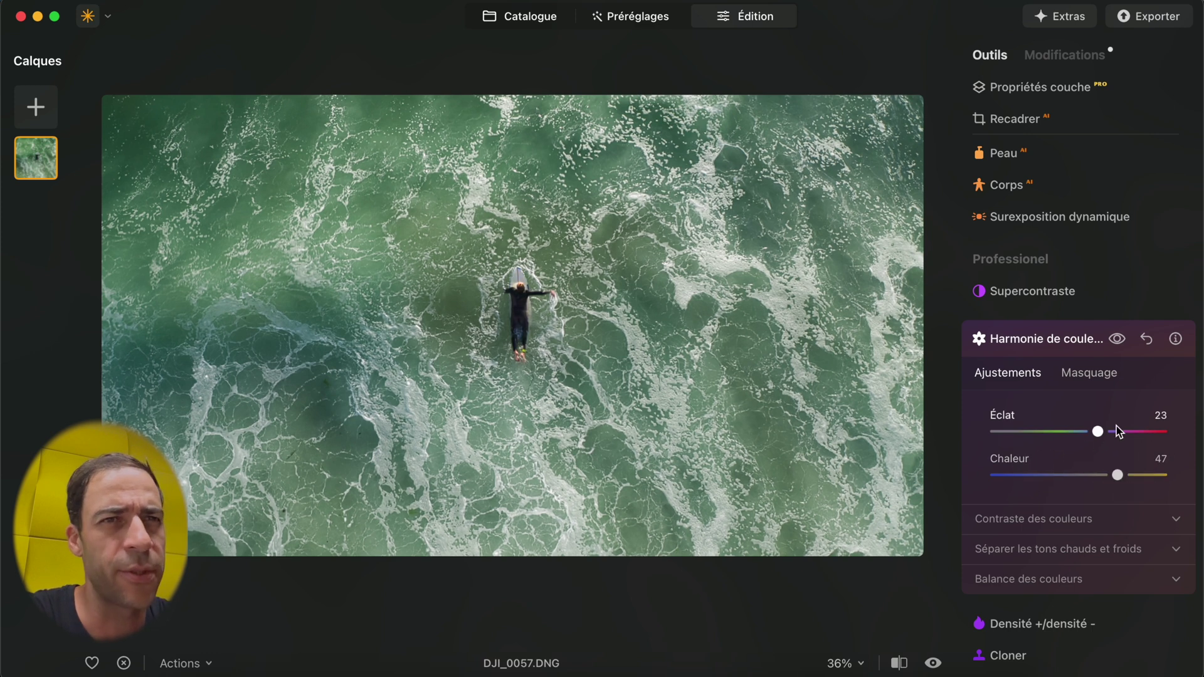
{"action": "mouse_move", "coordinate": [1116, 432]}
{"action": "left_mouse_down"}
{"action": "mouse_move", "coordinate": [1156, 430]}
{"action": "mouse_move", "coordinate": [984, 429]}
{"action": "mouse_move", "coordinate": [1194, 438]}
{"action": "mouse_move", "coordinate": [1067, 430]}
{"action": "mouse_move", "coordinate": [1107, 434]}
{"action": "left_mouse_up"}
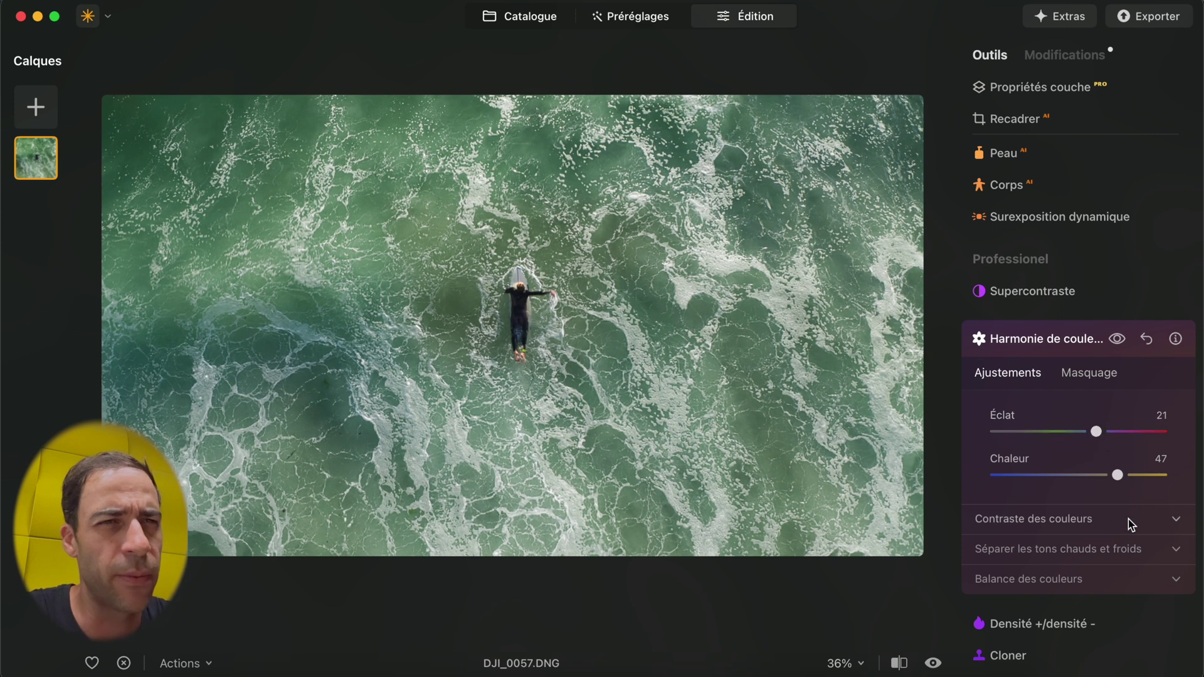
- Set Éclat to 21, invert the mask onto the water, and cool Chaleur to about -29
{"action": "left_click", "coordinate": [1096, 379]}
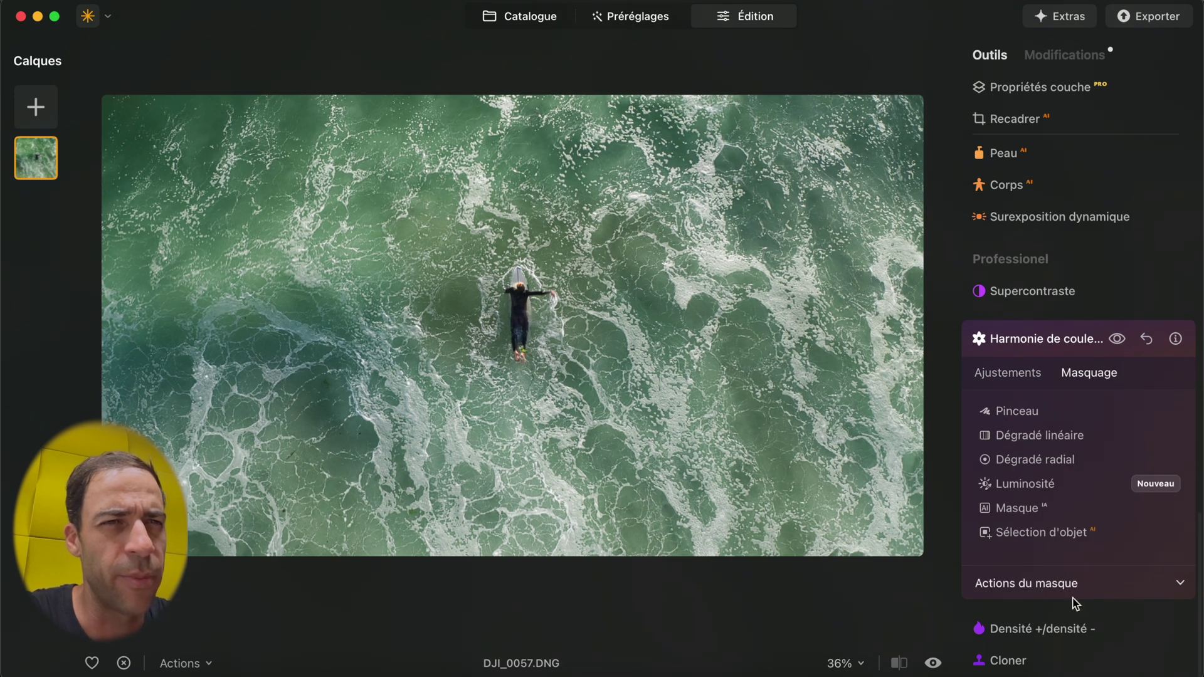
{"action": "left_click", "coordinate": [1000, 586]}
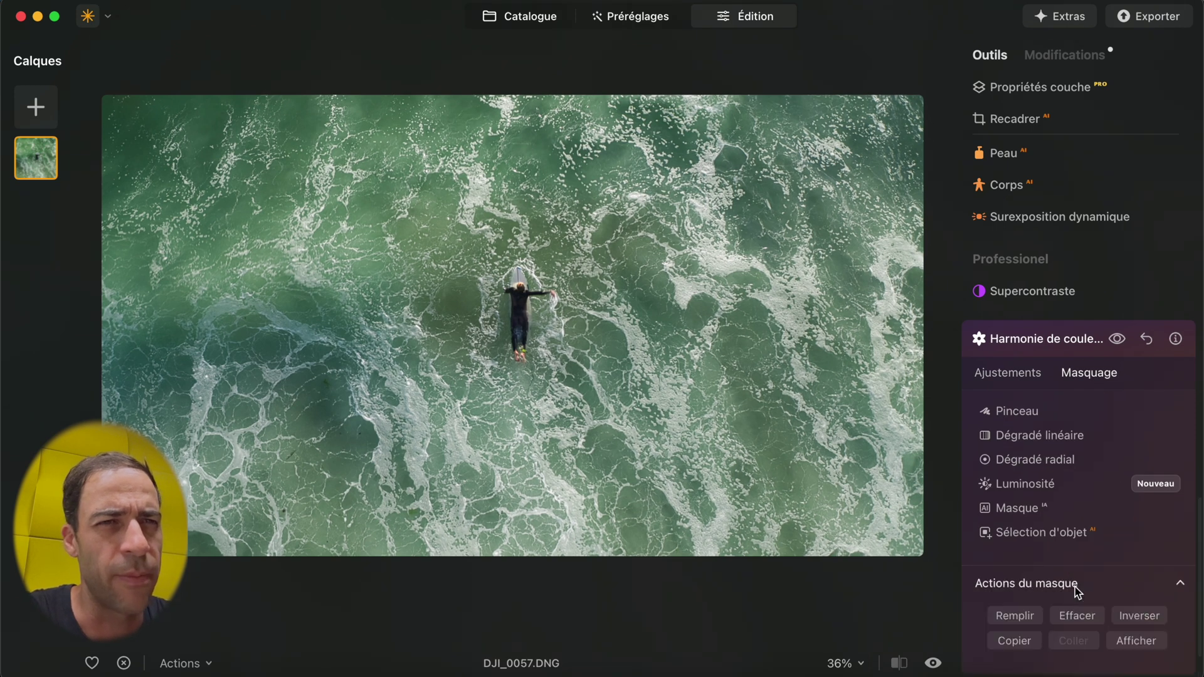
{"action": "left_click", "coordinate": [1140, 615]}
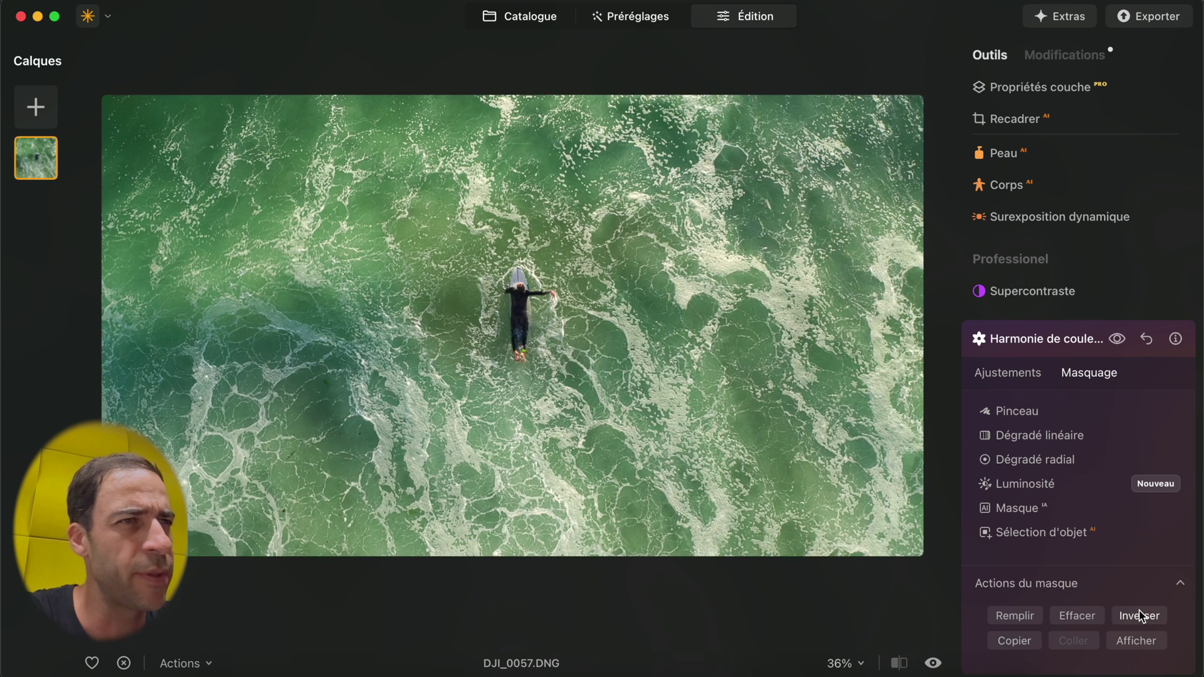
{"action": "left_click", "coordinate": [1005, 372]}
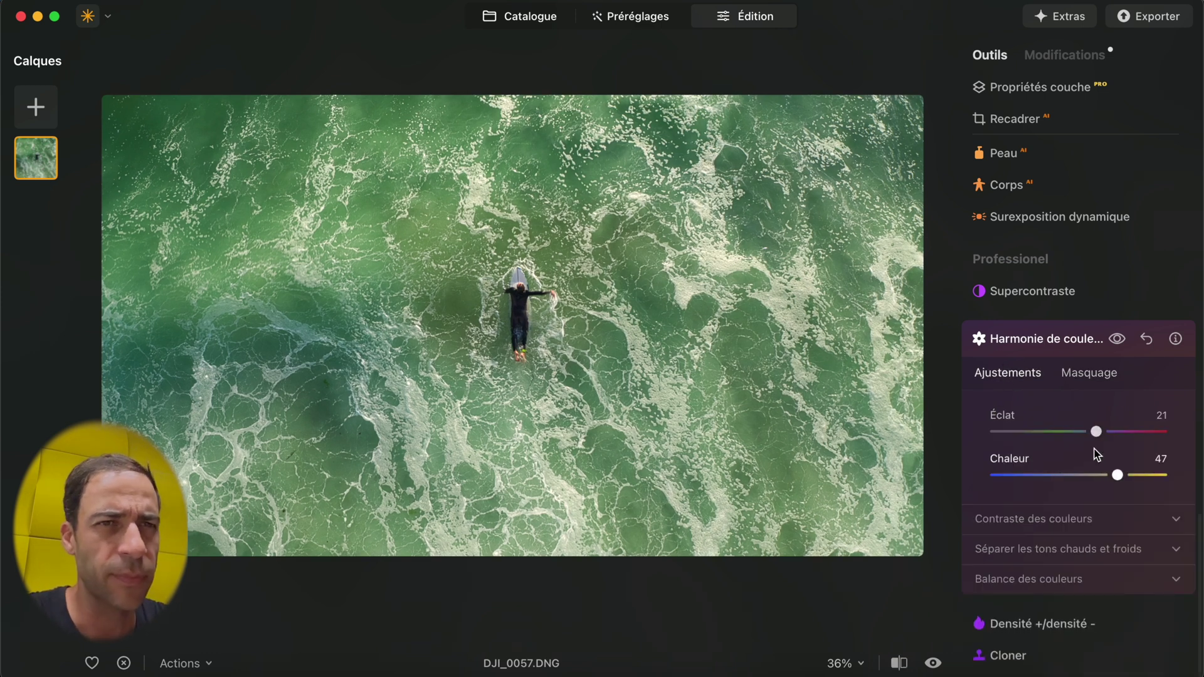
{"action": "left_click_drag", "start_coordinate": [1117, 474], "coordinate": [1078, 473]}
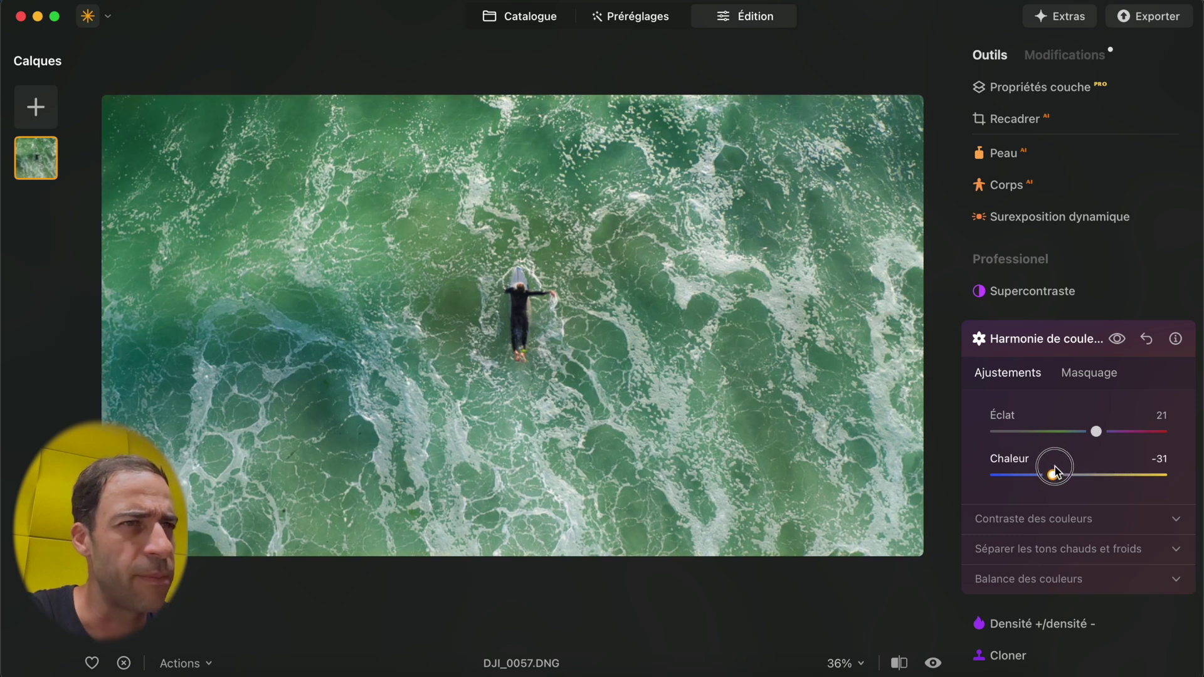
{"action": "left_click_drag", "start_coordinate": [1055, 470], "coordinate": [1056, 471]}
{"action": "mouse_move", "coordinate": [1096, 431]}
{"action": "left_mouse_down"}
{"action": "mouse_move", "coordinate": [1072, 431]}
{"action": "mouse_move", "coordinate": [1098, 433]}
{"action": "left_mouse_up"}
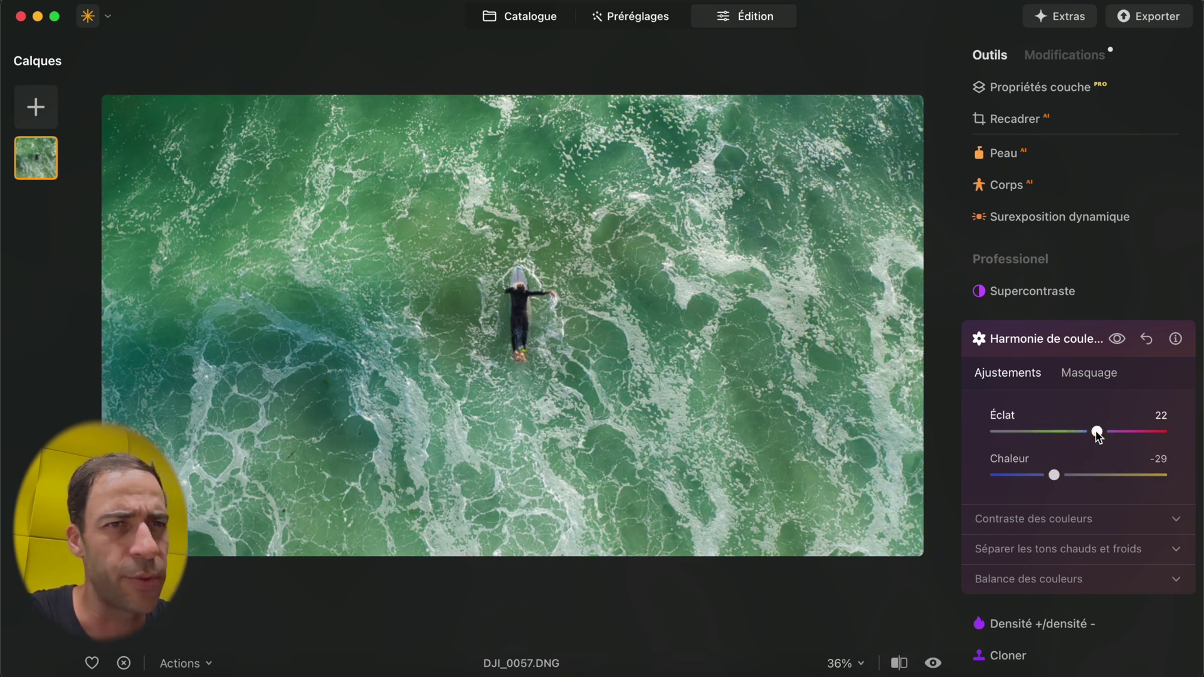
- Raise the colour contrast Quantité to 40 and cool Chaleur further
{"action": "left_click", "coordinate": [1099, 519]}
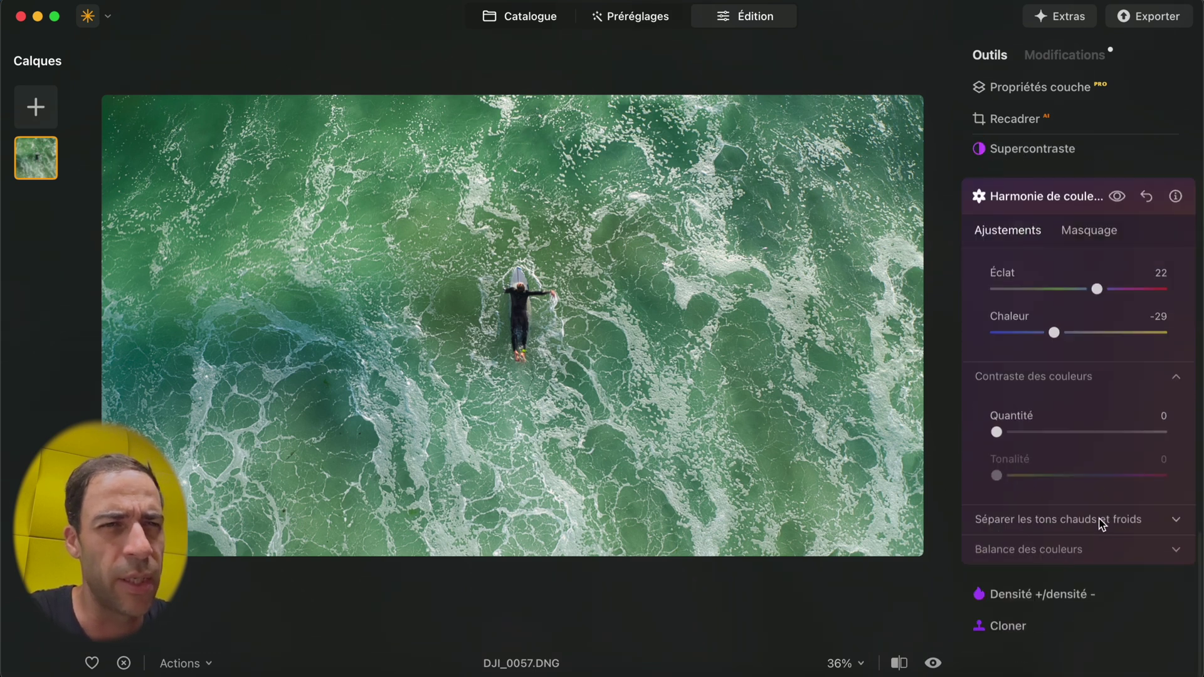
{"action": "left_click_drag", "start_coordinate": [999, 463], "coordinate": [1071, 458]}
{"action": "left_click_drag", "start_coordinate": [1054, 361], "coordinate": [1043, 362]}
- Adjust the warm tones and set the cool tones (Froides) to -15
{"action": "left_click", "coordinate": [1108, 550]}
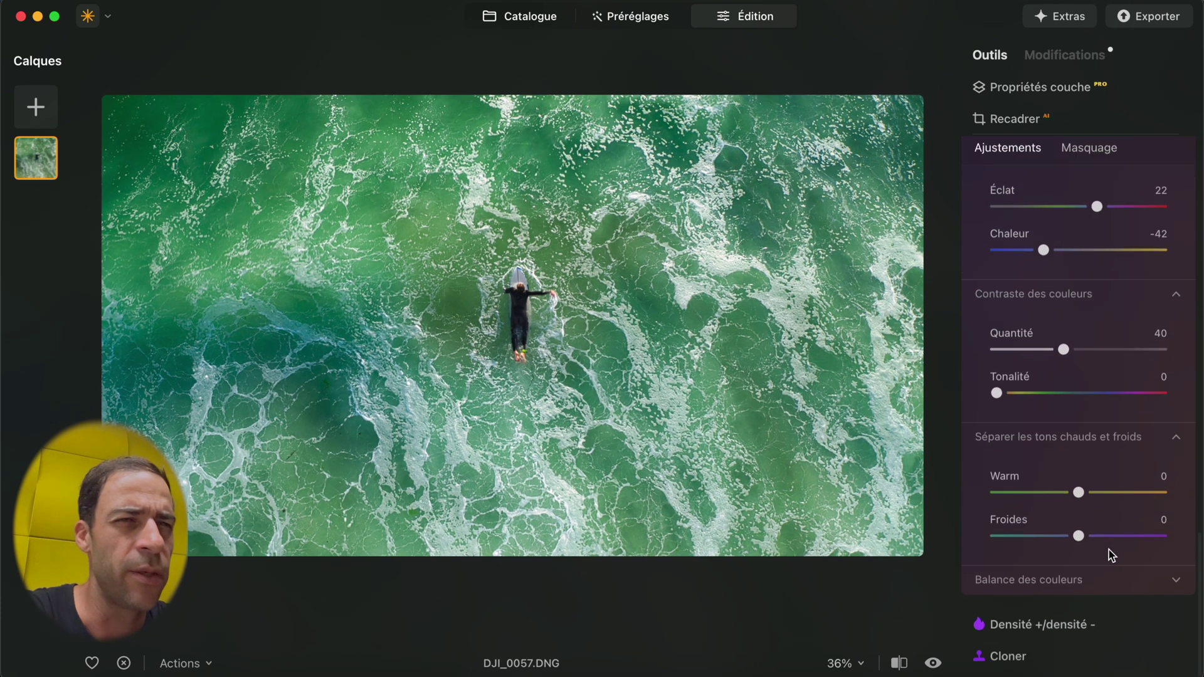
{"action": "left_click_drag", "start_coordinate": [1078, 492], "coordinate": [1050, 487]}
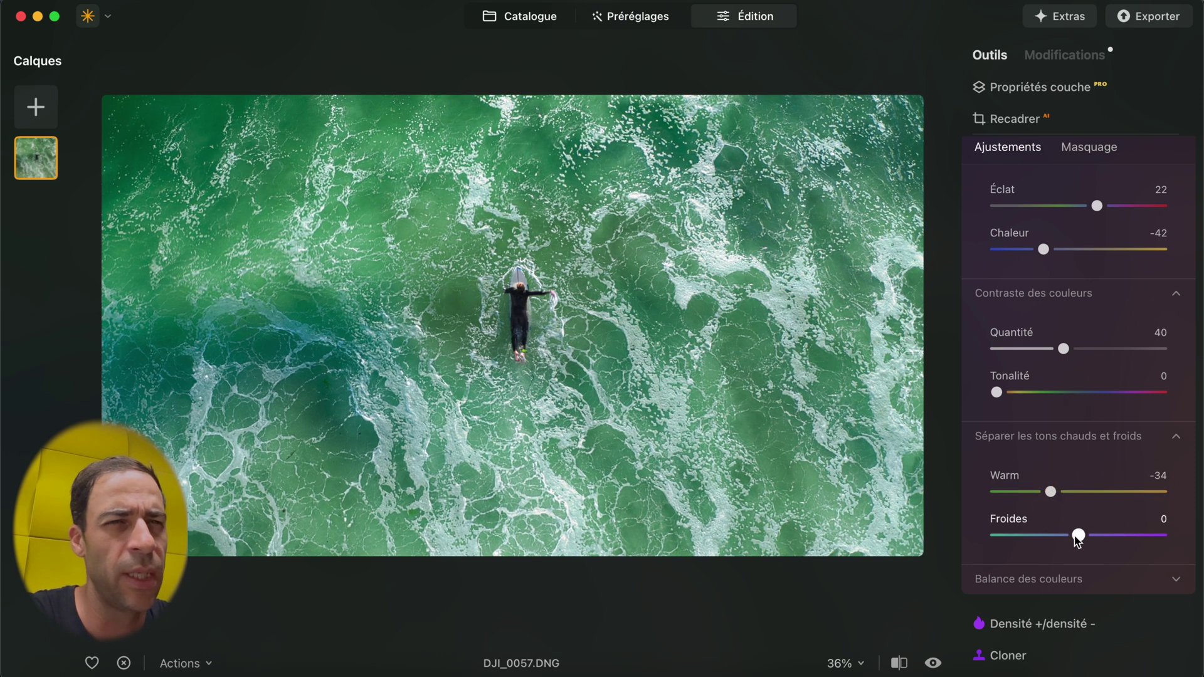
{"action": "mouse_move", "coordinate": [1077, 540]}
{"action": "left_mouse_down"}
{"action": "mouse_move", "coordinate": [1051, 532]}
{"action": "mouse_move", "coordinate": [1064, 536]}
{"action": "left_mouse_up"}
{"action": "left_click", "coordinate": [1070, 578]}
- Tint the shadows with Jaune-Bleu 3, Magenta-Vert 4 and Cyan-Rouge -7
{"action": "scroll", "coordinate": [1073, 583], "scroll_direction": "down", "scroll_amount": 3}
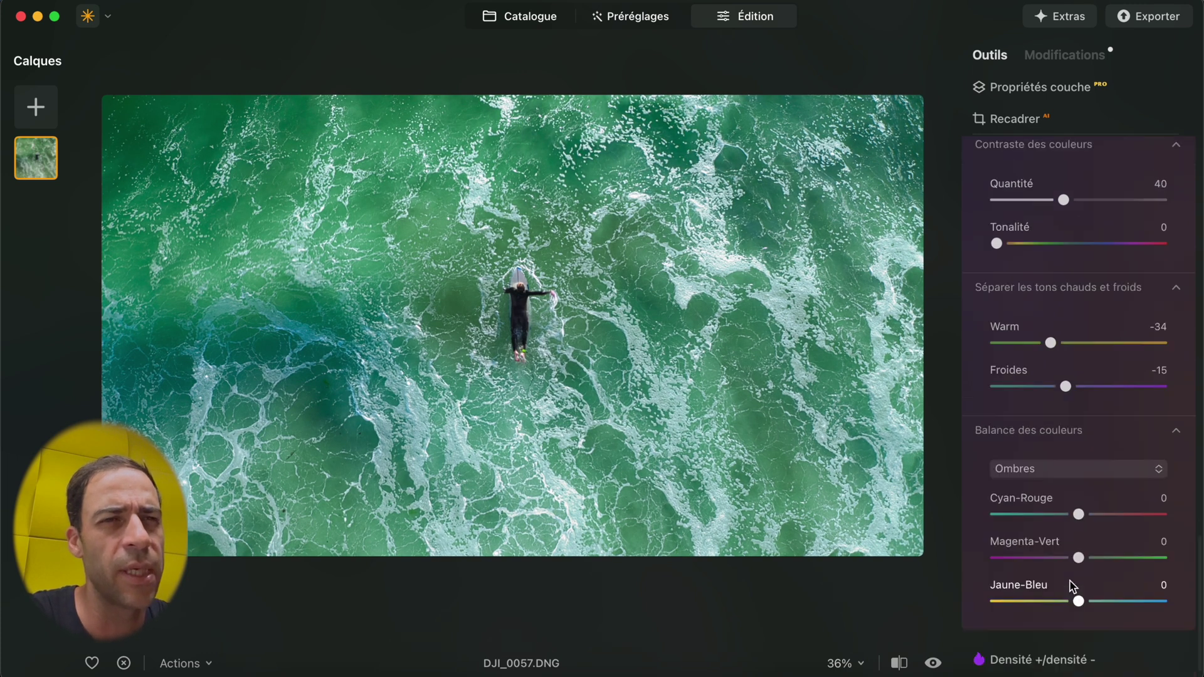
{"action": "scroll", "coordinate": [1072, 586], "scroll_direction": "down", "scroll_amount": 1}
{"action": "mouse_move", "coordinate": [1078, 566]}
{"action": "left_mouse_down"}
{"action": "mouse_move", "coordinate": [1064, 570]}
{"action": "mouse_move", "coordinate": [1081, 569]}
{"action": "left_mouse_up"}
{"action": "left_click_drag", "start_coordinate": [1083, 523], "coordinate": [1085, 523]}
{"action": "mouse_move", "coordinate": [1078, 478]}
{"action": "left_mouse_down"}
{"action": "mouse_move", "coordinate": [1119, 480]}
{"action": "mouse_move", "coordinate": [1074, 480]}
{"action": "left_mouse_up"}
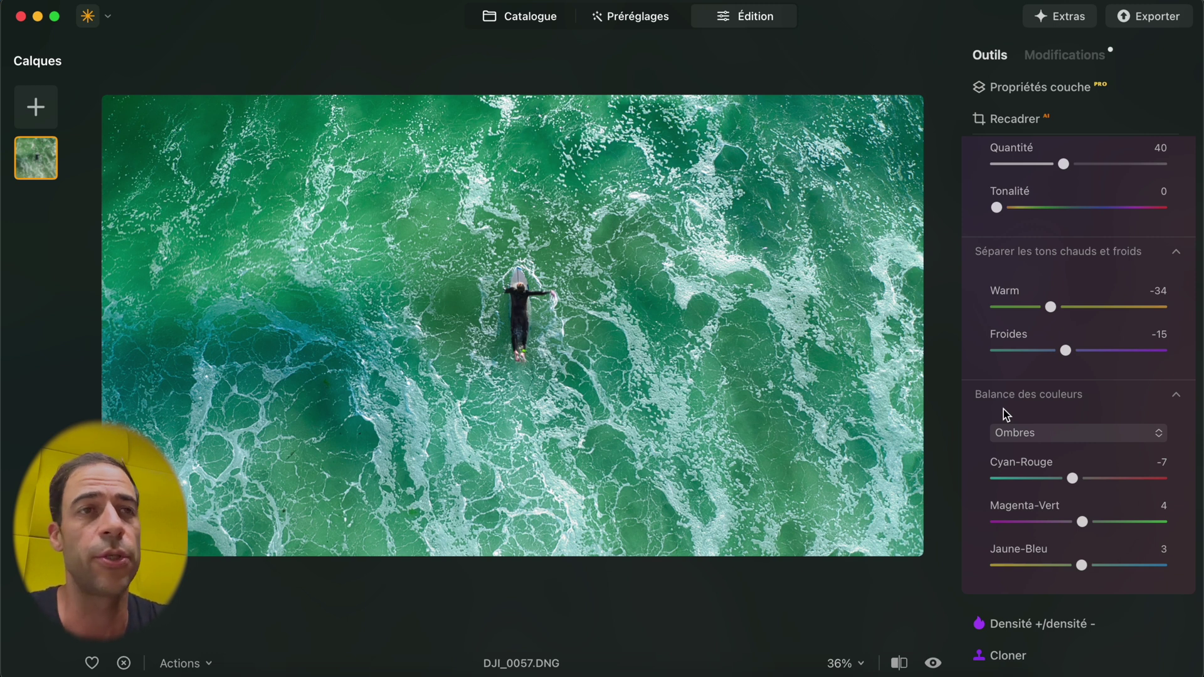
- Warm the image slightly with the Chaleur slider
{"action": "scroll", "coordinate": [1005, 415], "scroll_direction": "down", "scroll_amount": 2}
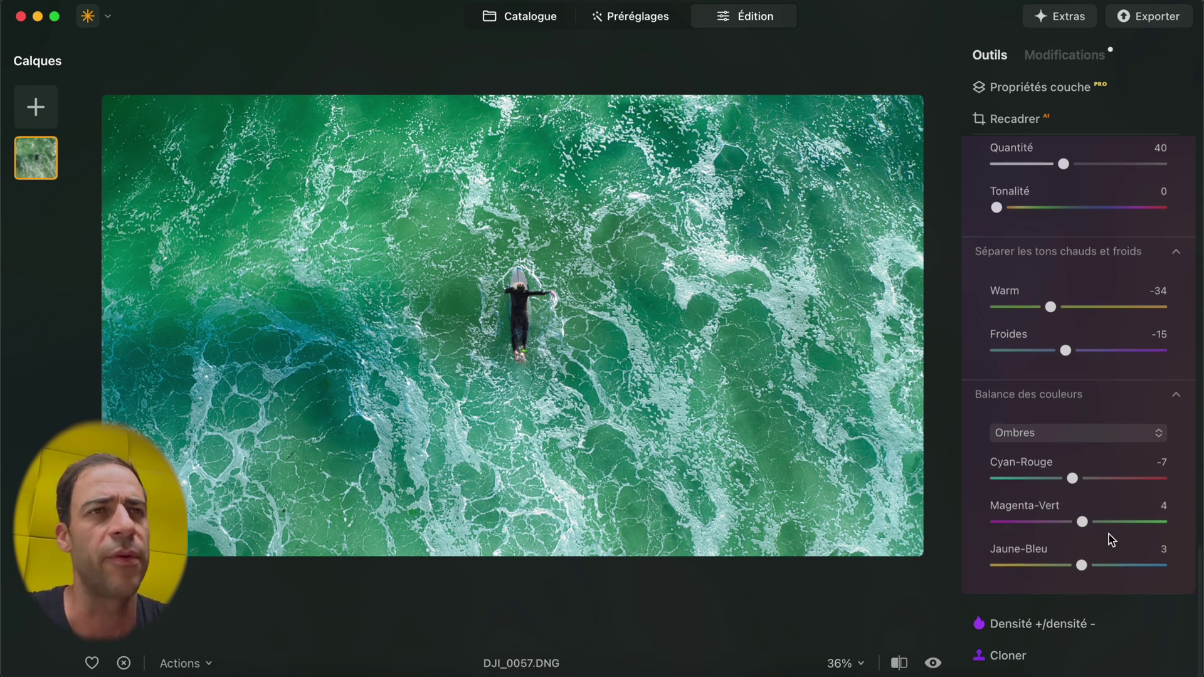
{"action": "scroll", "coordinate": [1109, 534], "scroll_direction": "up", "scroll_amount": 6}
{"action": "scroll", "coordinate": [1108, 534], "scroll_direction": "down", "scroll_amount": 2}
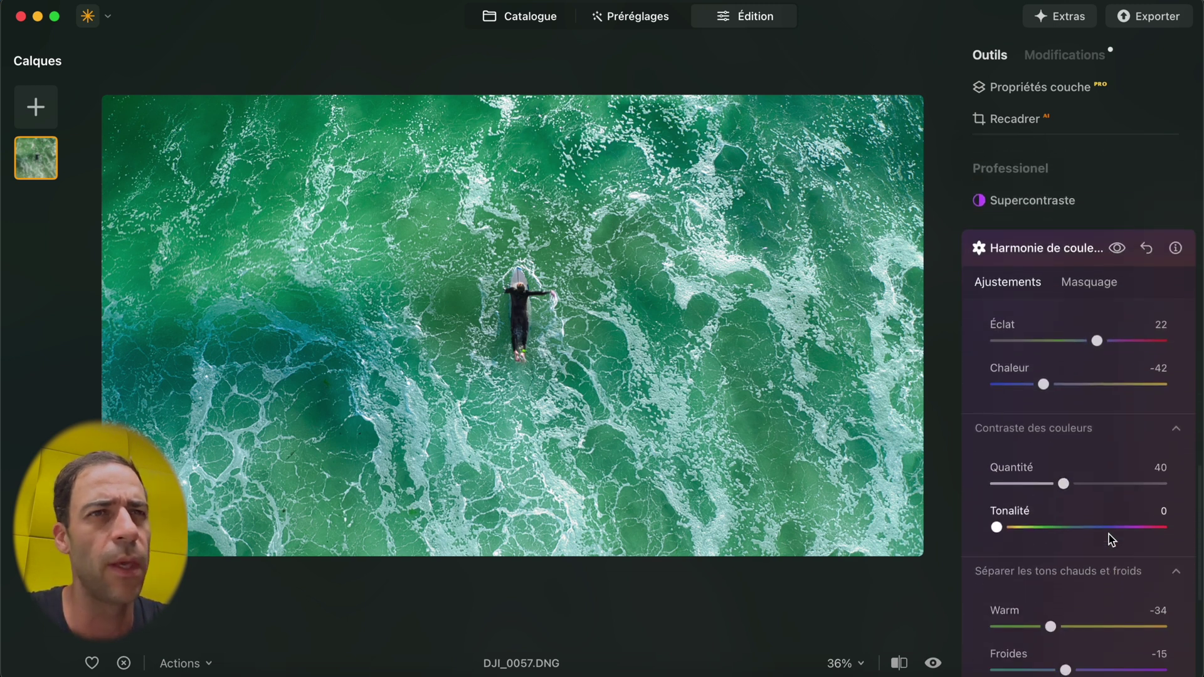
{"action": "left_click_drag", "start_coordinate": [1045, 369], "coordinate": [1097, 370]}
- Add Amélioration de l'eau at Quantité 40 with a brush Taille of 130
{"action": "scroll", "coordinate": [1097, 370], "scroll_direction": "up", "scroll_amount": 10}
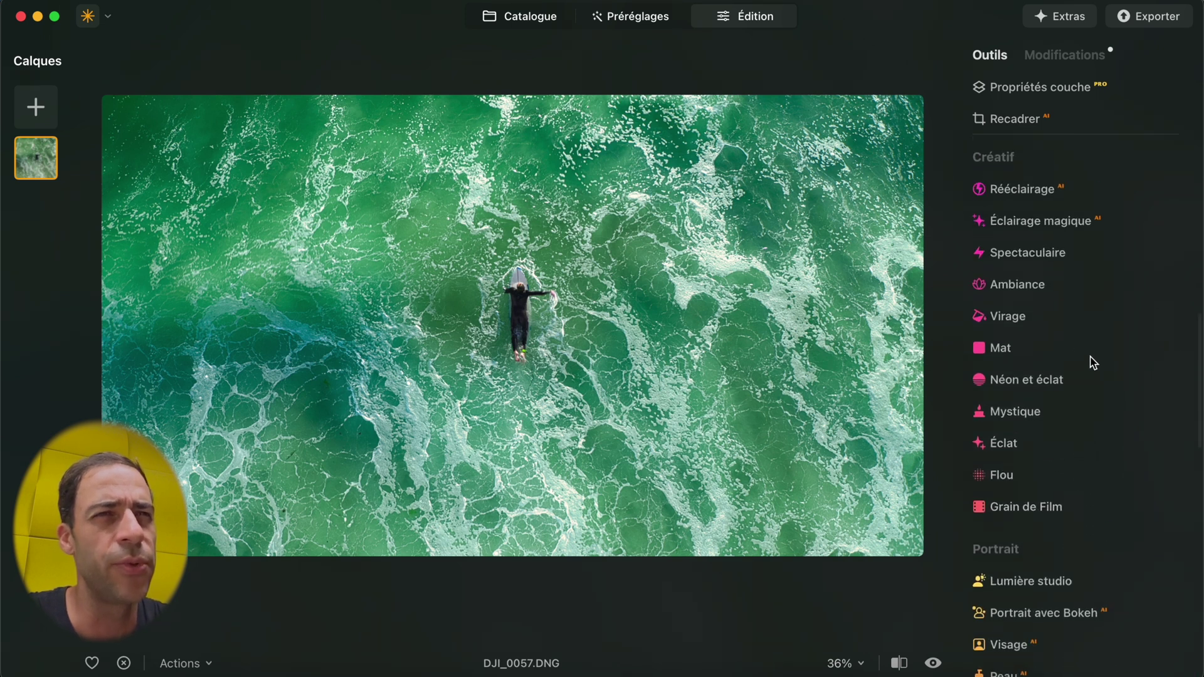
{"action": "scroll", "coordinate": [1057, 325], "scroll_direction": "up", "scroll_amount": 3}
{"action": "left_click", "coordinate": [1056, 323]}
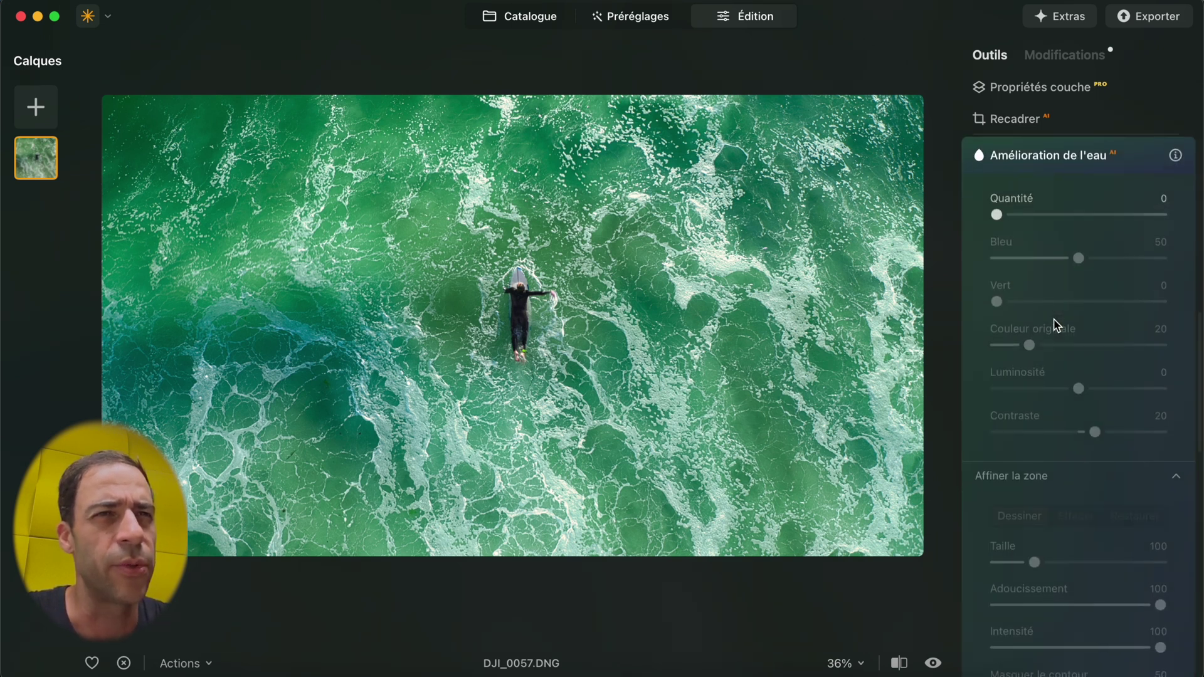
{"action": "left_click_drag", "start_coordinate": [998, 214], "coordinate": [1071, 217]}
{"action": "scroll", "coordinate": [1070, 214], "scroll_direction": "down", "scroll_amount": 3}
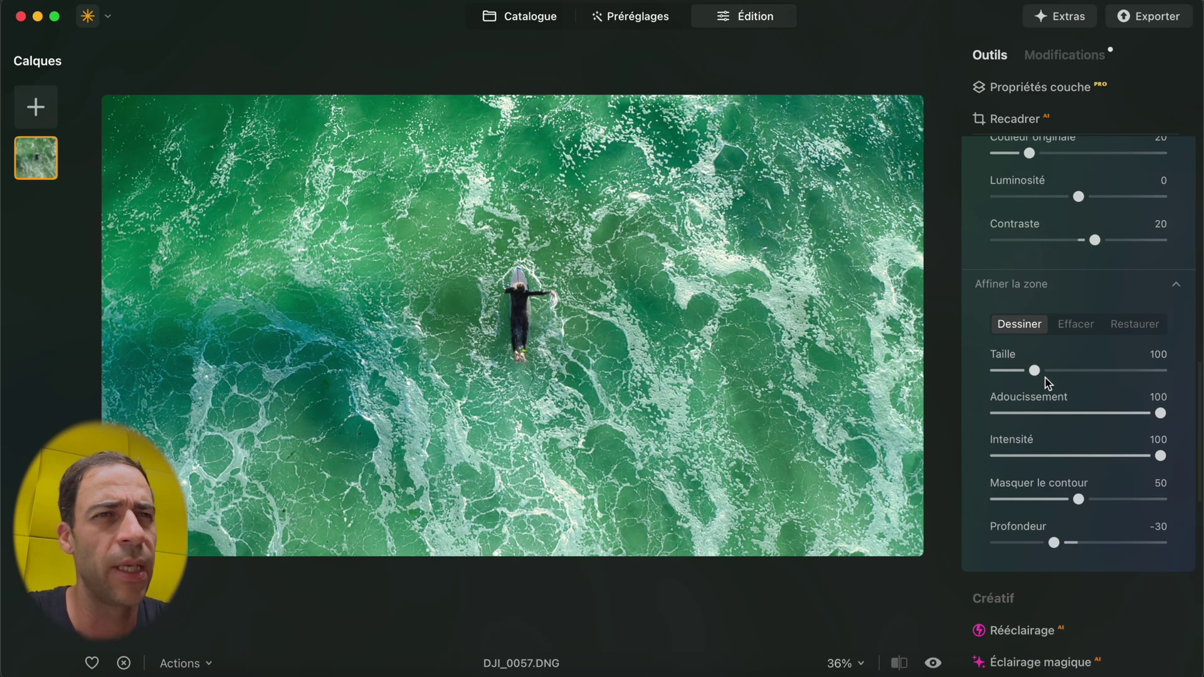
{"action": "left_click_drag", "start_coordinate": [1034, 370], "coordinate": [1050, 371]}
- Paint the water mask over the upper-left and lower-right water
{"action": "mouse_move", "coordinate": [645, 376]}
{"action": "left_mouse_down"}
{"action": "mouse_move", "coordinate": [621, 186]}
{"action": "mouse_move", "coordinate": [574, 133]}
{"action": "mouse_move", "coordinate": [196, 140]}
{"action": "mouse_move", "coordinate": [476, 90]}
{"action": "mouse_move", "coordinate": [264, 146]}
{"action": "mouse_move", "coordinate": [168, 162]}
{"action": "mouse_move", "coordinate": [145, 147]}
{"action": "mouse_move", "coordinate": [118, 203]}
{"action": "mouse_move", "coordinate": [114, 335]}
{"action": "mouse_move", "coordinate": [327, 253]}
{"action": "mouse_move", "coordinate": [455, 184]}
{"action": "mouse_move", "coordinate": [477, 220]}
{"action": "mouse_move", "coordinate": [540, 192]}
{"action": "mouse_move", "coordinate": [940, 169]}
{"action": "left_mouse_up"}
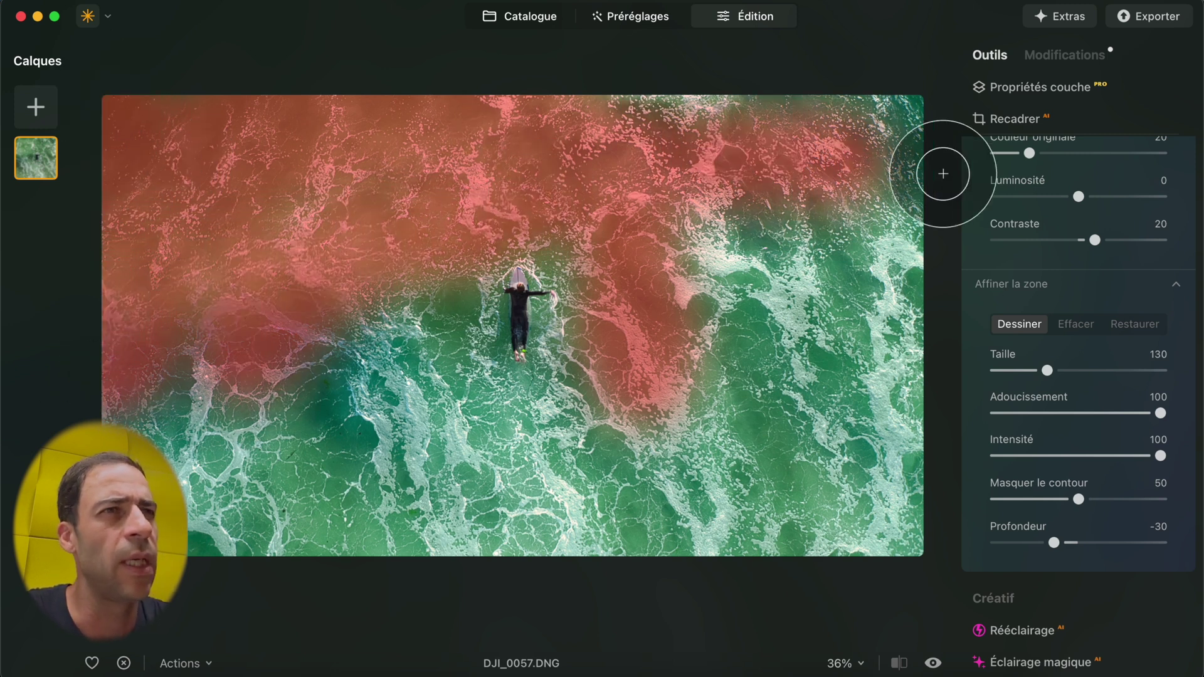
{"action": "mouse_move", "coordinate": [892, 77]}
{"action": "left_mouse_down"}
{"action": "mouse_move", "coordinate": [892, 598]}
{"action": "mouse_move", "coordinate": [839, 310]}
{"action": "mouse_move", "coordinate": [746, 272]}
{"action": "mouse_move", "coordinate": [733, 322]}
{"action": "mouse_move", "coordinate": [802, 412]}
{"action": "mouse_move", "coordinate": [820, 309]}
{"action": "mouse_move", "coordinate": [812, 222]}
{"action": "mouse_move", "coordinate": [801, 492]}
{"action": "mouse_move", "coordinate": [735, 534]}
{"action": "mouse_move", "coordinate": [390, 476]}
{"action": "mouse_move", "coordinate": [104, 313]}
{"action": "mouse_move", "coordinate": [111, 462]}
{"action": "mouse_move", "coordinate": [249, 305]}
{"action": "mouse_move", "coordinate": [295, 350]}
{"action": "mouse_move", "coordinate": [360, 488]}
{"action": "mouse_move", "coordinate": [583, 528]}
{"action": "mouse_move", "coordinate": [373, 540]}
{"action": "mouse_move", "coordinate": [643, 451]}
{"action": "mouse_move", "coordinate": [613, 403]}
{"action": "mouse_move", "coordinate": [394, 405]}
{"action": "mouse_move", "coordinate": [335, 283]}
{"action": "mouse_move", "coordinate": [421, 403]}
{"action": "mouse_move", "coordinate": [442, 303]}
{"action": "mouse_move", "coordinate": [464, 407]}
{"action": "mouse_move", "coordinate": [565, 439]}
{"action": "mouse_move", "coordinate": [634, 308]}
{"action": "mouse_move", "coordinate": [615, 328]}
{"action": "left_mouse_up"}
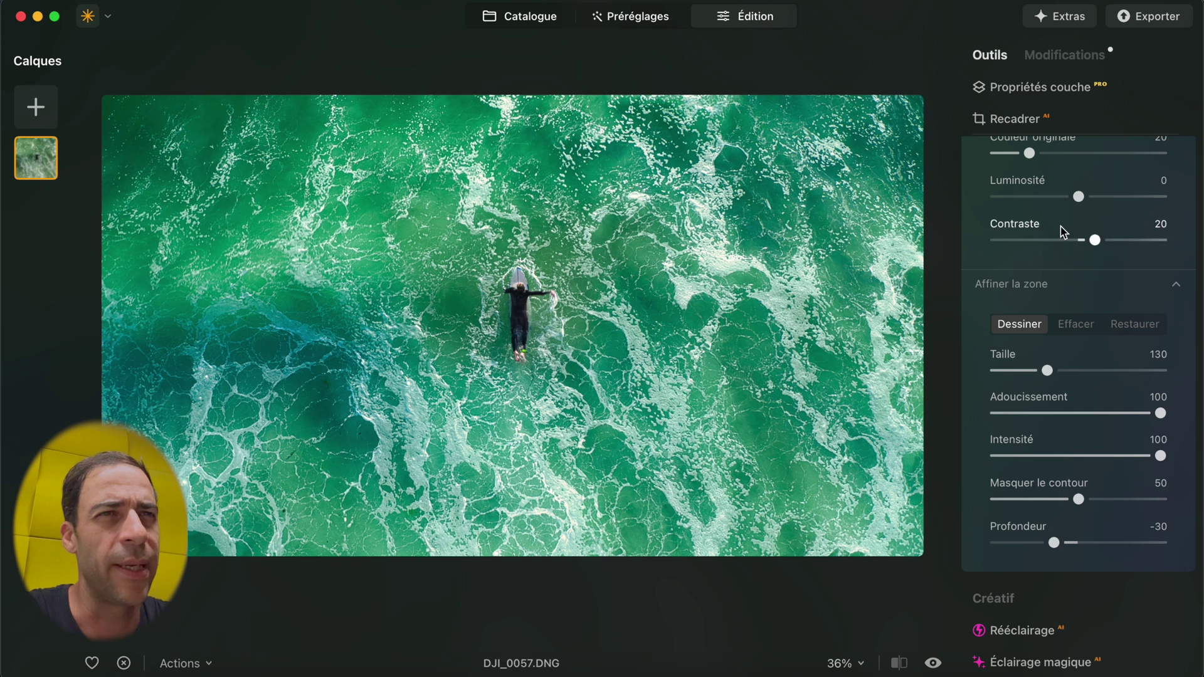
{"action": "scroll", "coordinate": [1060, 227], "scroll_direction": "up", "scroll_amount": 5}
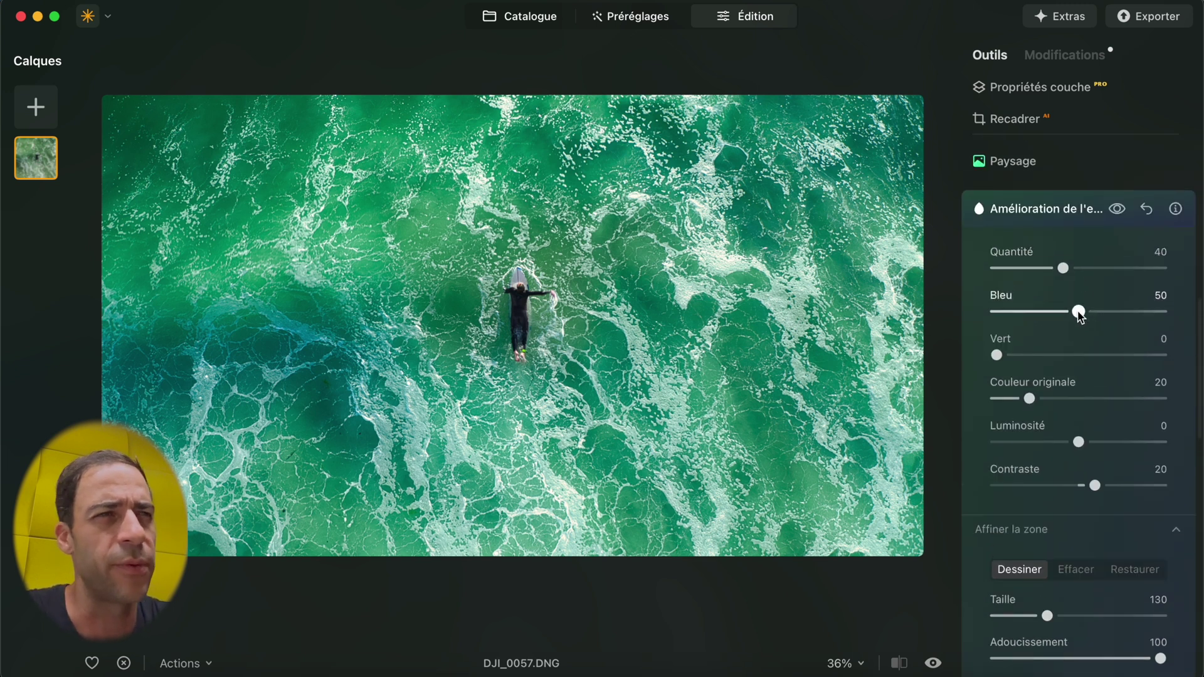
- Raise the water enhancement's Bleu to 62 and Vert to 44
{"action": "left_click_drag", "start_coordinate": [1078, 316], "coordinate": [1100, 310]}
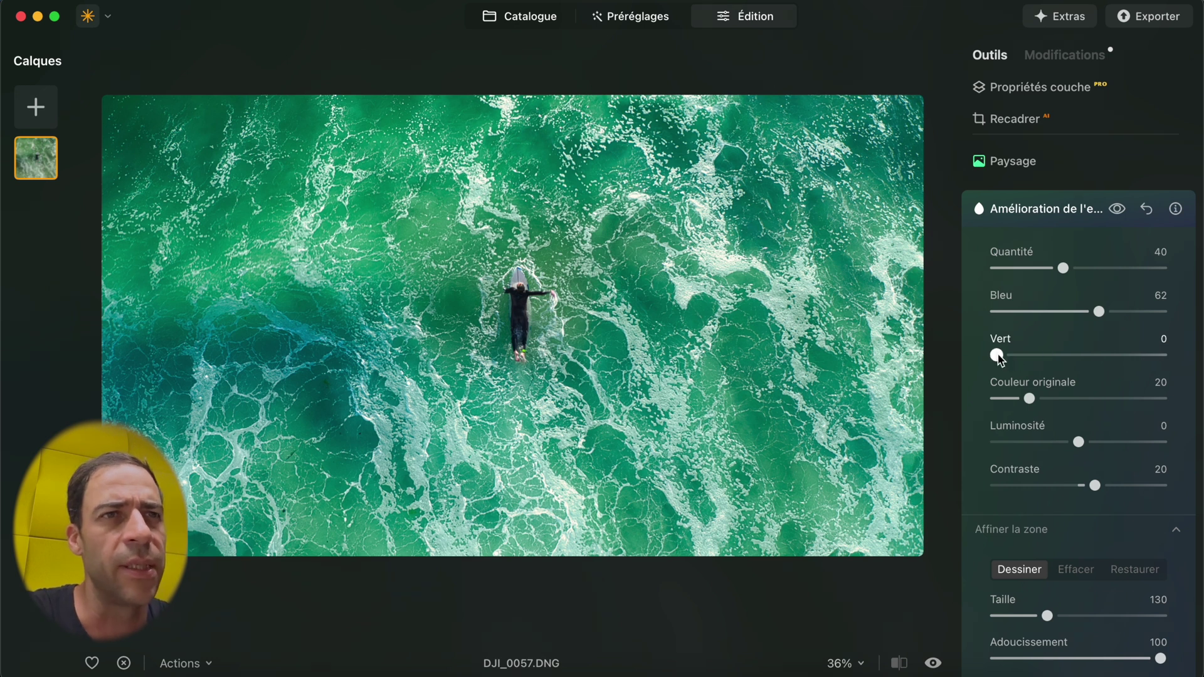
{"action": "left_click_drag", "start_coordinate": [997, 355], "coordinate": [1074, 362]}
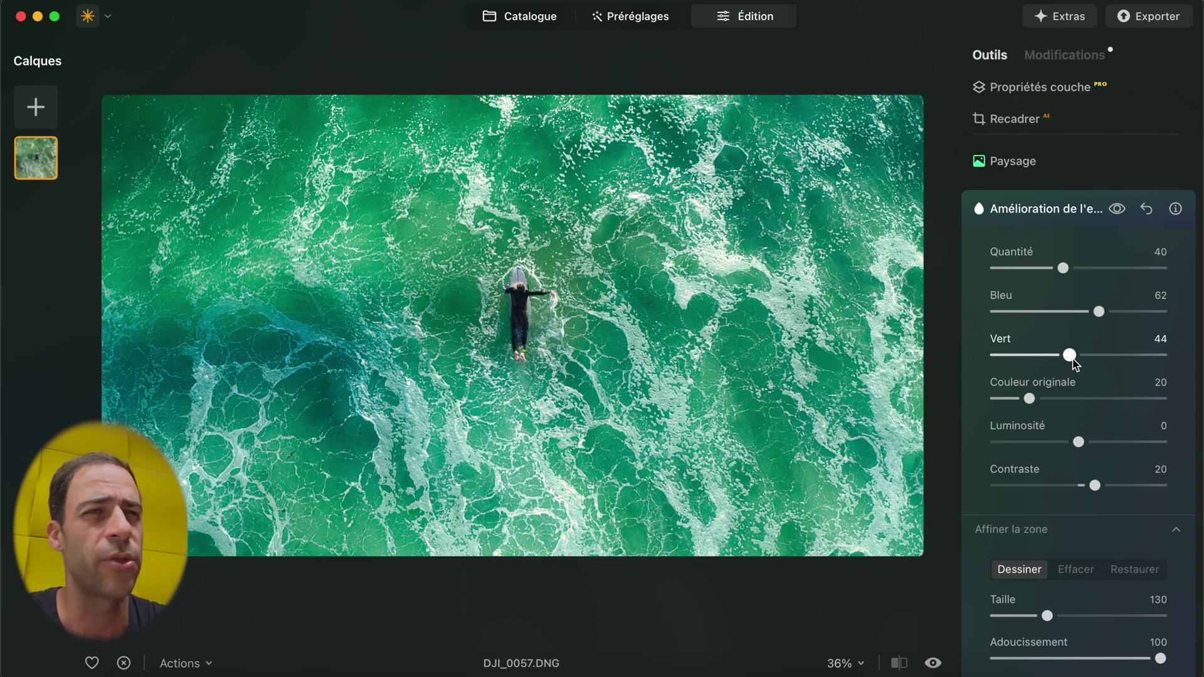
{"action": "scroll", "coordinate": [1073, 362], "scroll_direction": "down", "scroll_amount": 3}
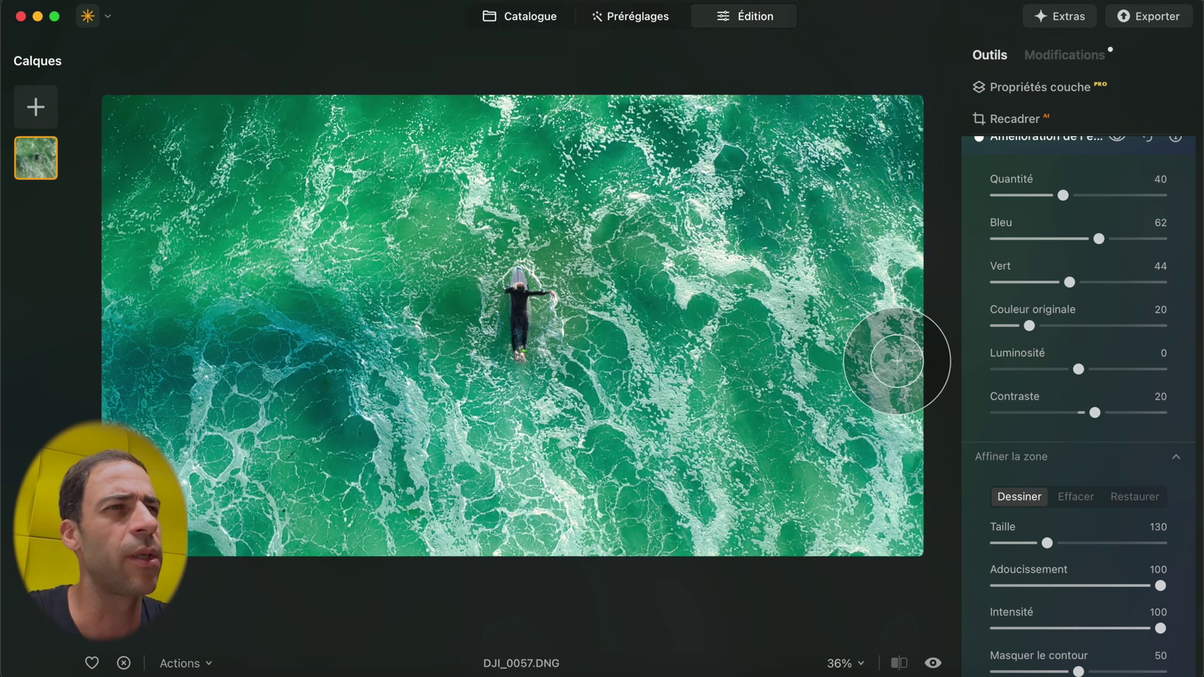
{"action": "scroll", "coordinate": [1128, 363], "scroll_direction": "down", "scroll_amount": 3}
- Add Néon et éclat from the Créatif tools and raise Diffusion to 100
{"action": "scroll", "coordinate": [1125, 362], "scroll_direction": "down", "scroll_amount": 6}
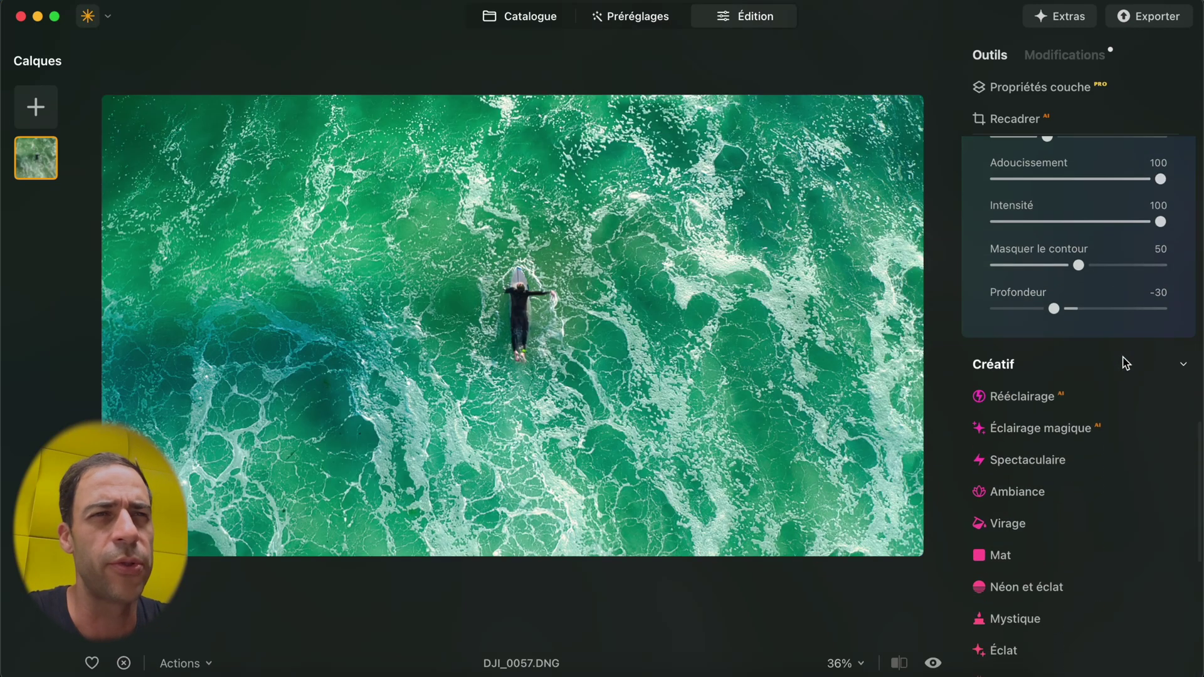
{"action": "scroll", "coordinate": [1127, 361], "scroll_direction": "down", "scroll_amount": 2}
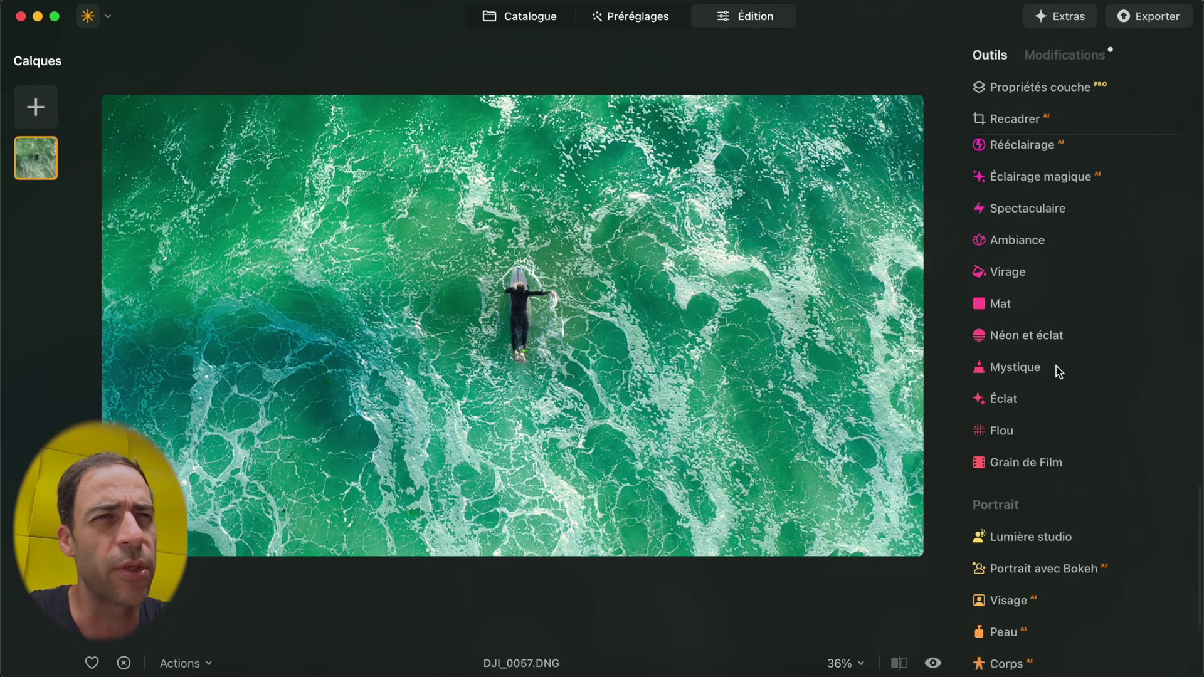
{"action": "left_click", "coordinate": [1042, 336]}
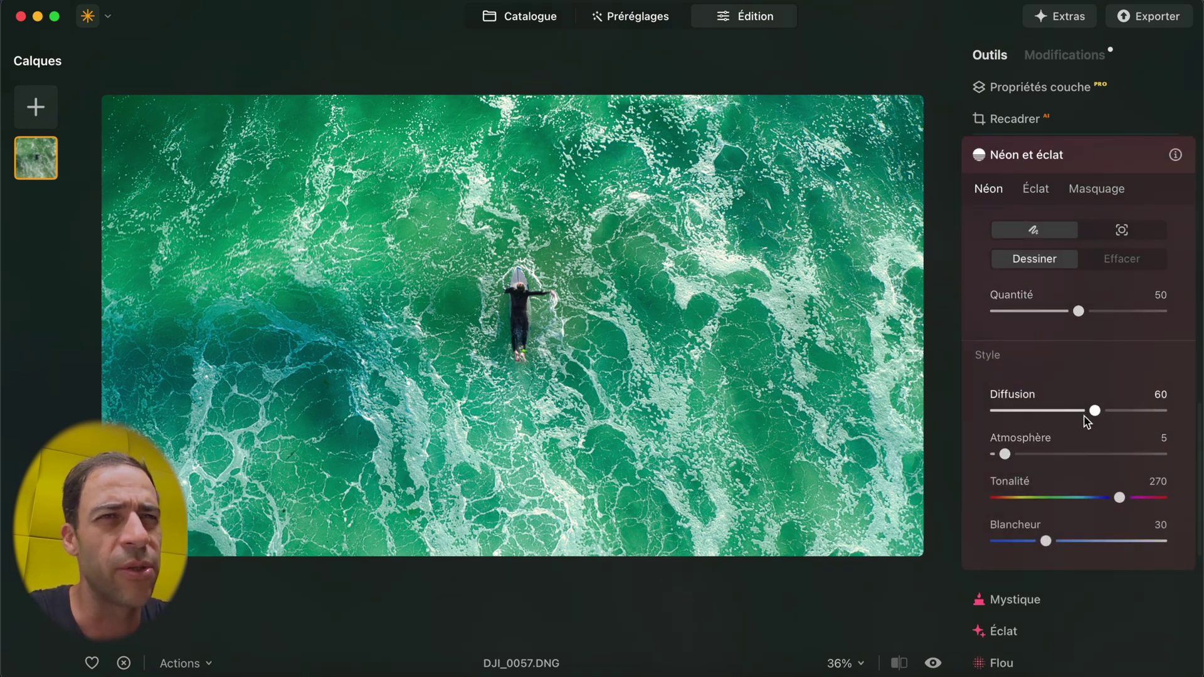
{"action": "left_click_drag", "start_coordinate": [1093, 408], "coordinate": [1164, 401]}
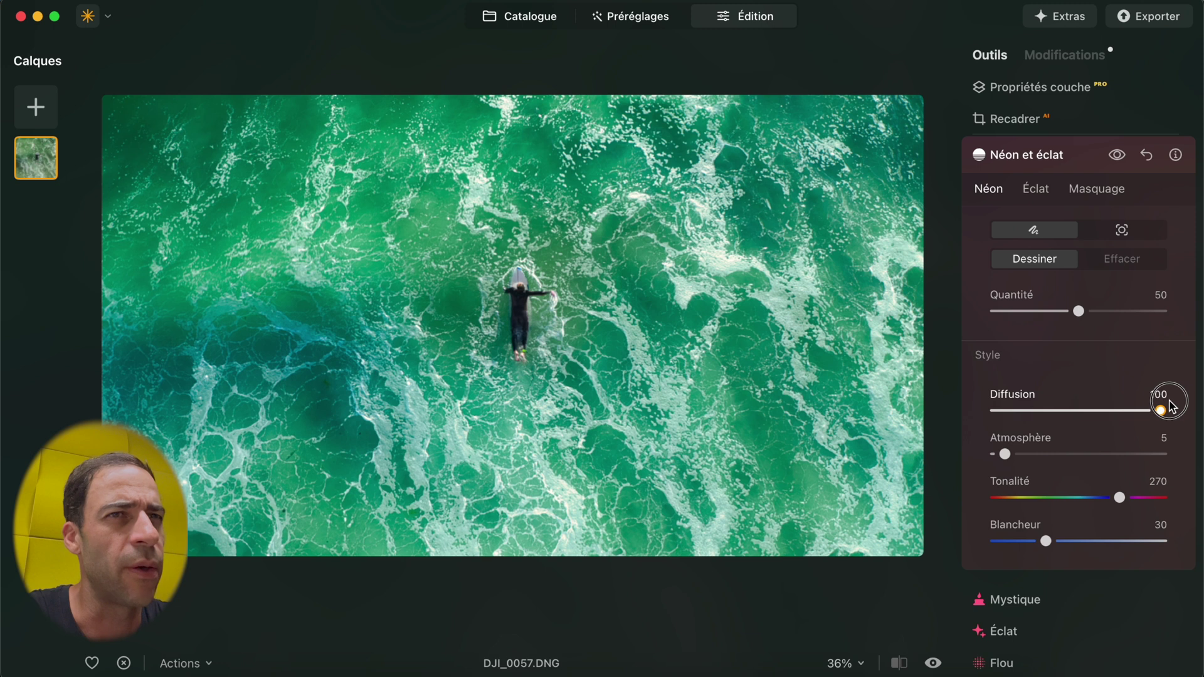
{"action": "scroll", "coordinate": [1030, 472], "scroll_direction": "down", "scroll_amount": 5}
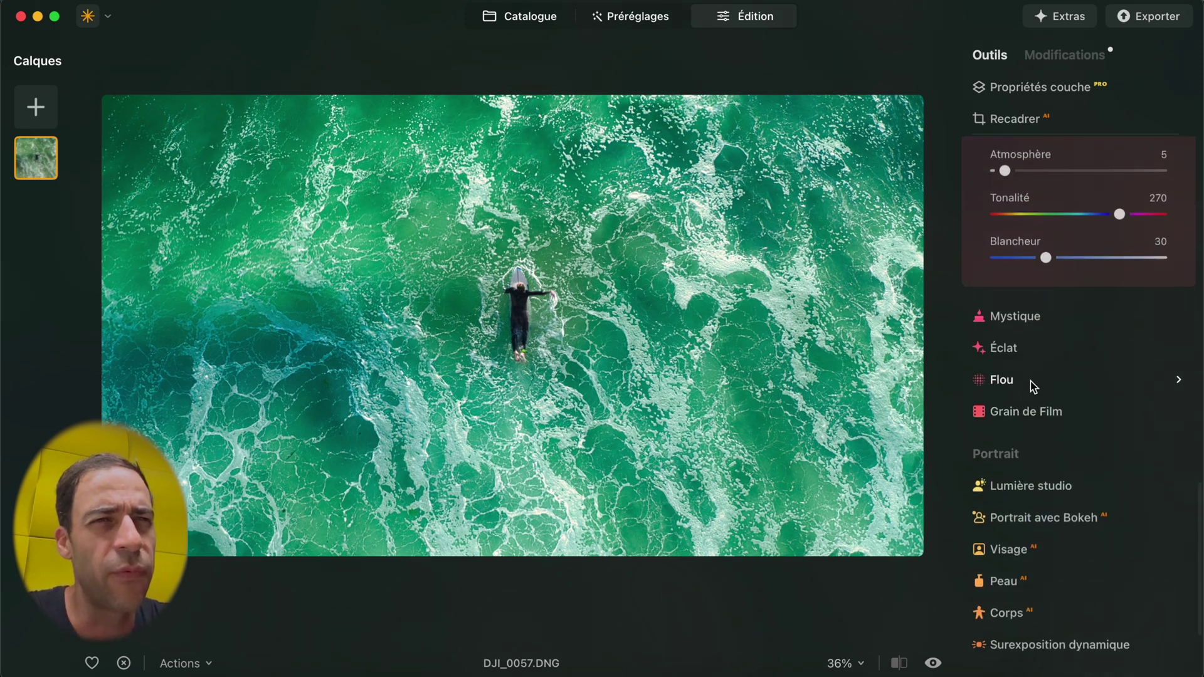
{"action": "scroll", "coordinate": [1074, 383], "scroll_direction": "down", "scroll_amount": 5}
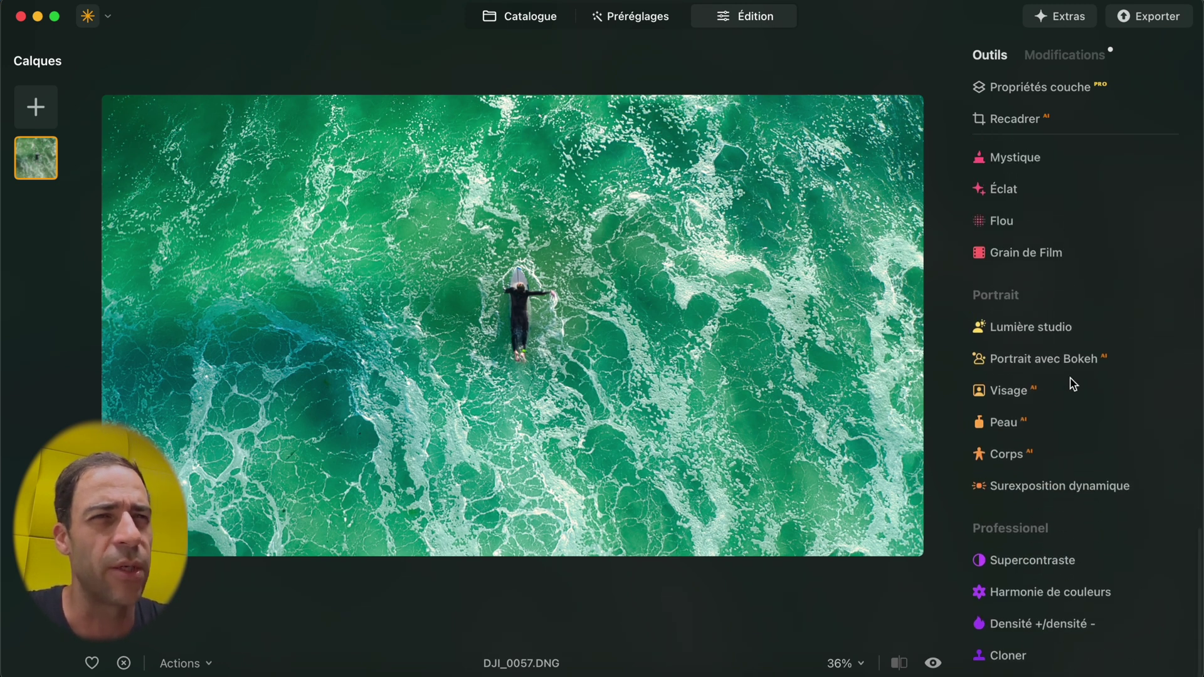
{"action": "scroll", "coordinate": [1073, 384], "scroll_direction": "up", "scroll_amount": 3}
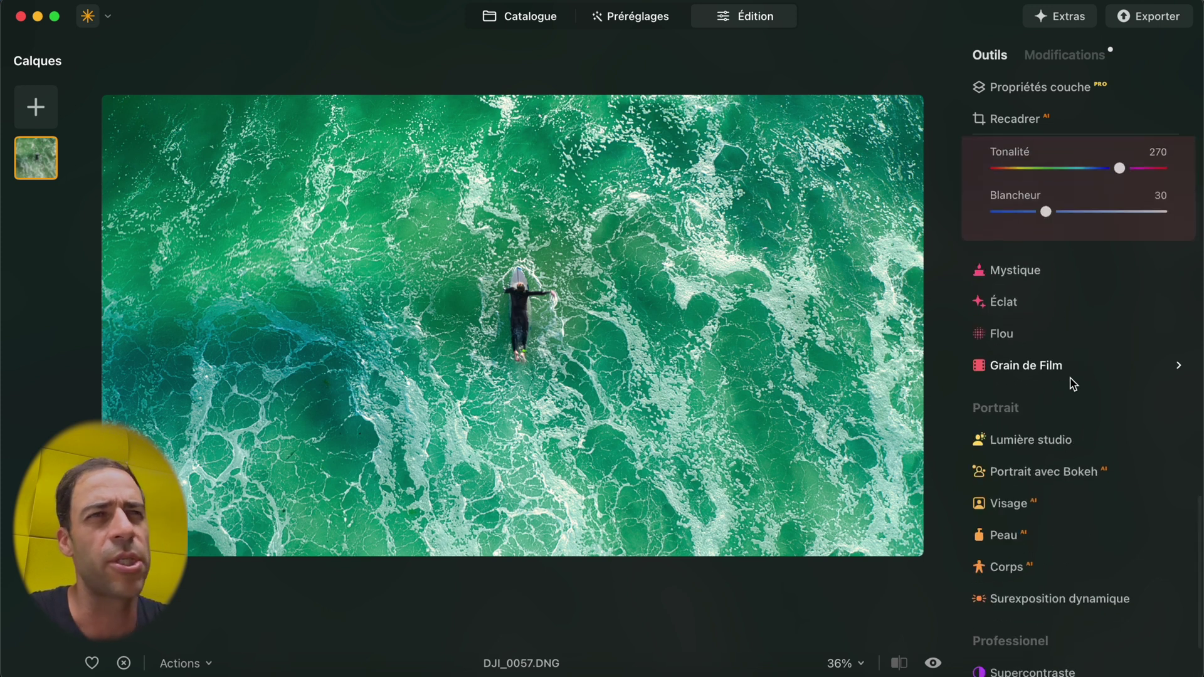
{"action": "scroll", "coordinate": [1073, 383], "scroll_direction": "up", "scroll_amount": 6}
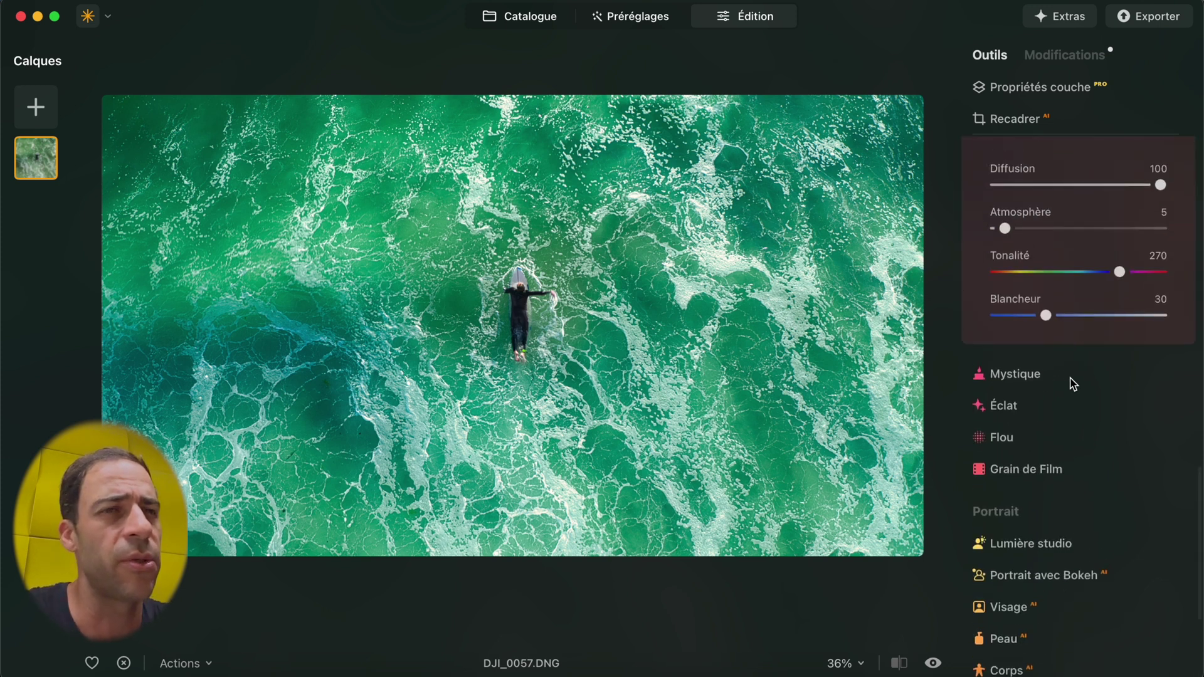
- Review the applied edits under Modifications, then return to the Catalogue
{"action": "left_click", "coordinate": [1083, 56]}
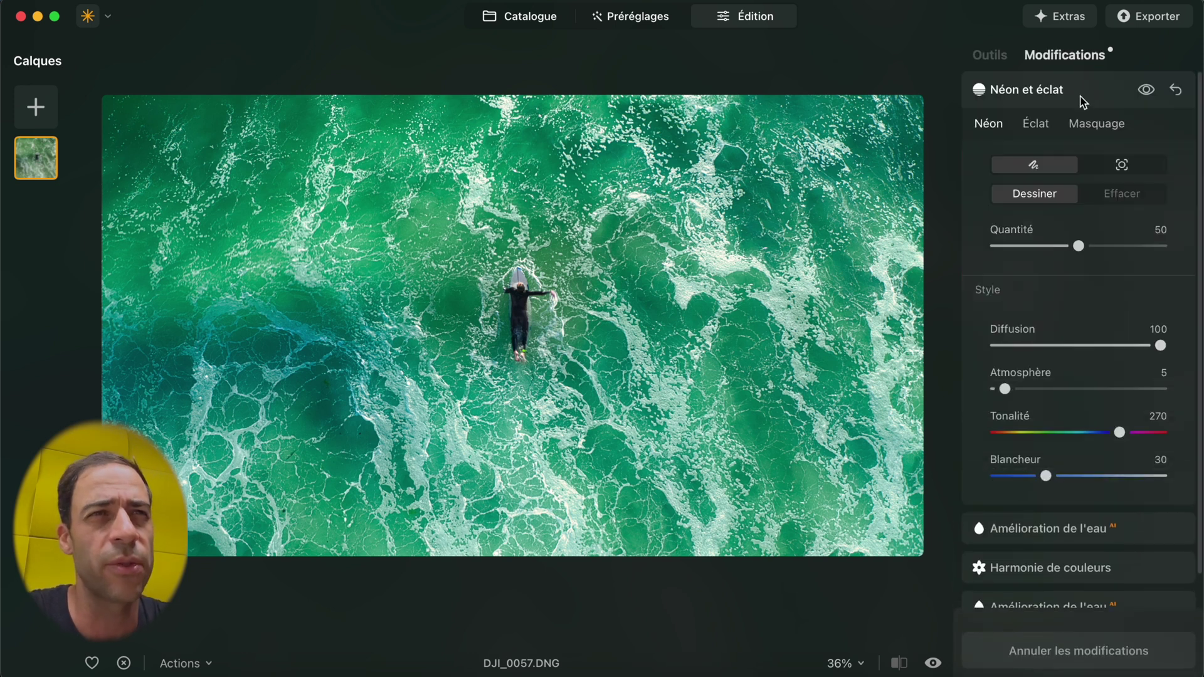
{"action": "scroll", "coordinate": [1121, 98], "scroll_direction": "down", "scroll_amount": 4}
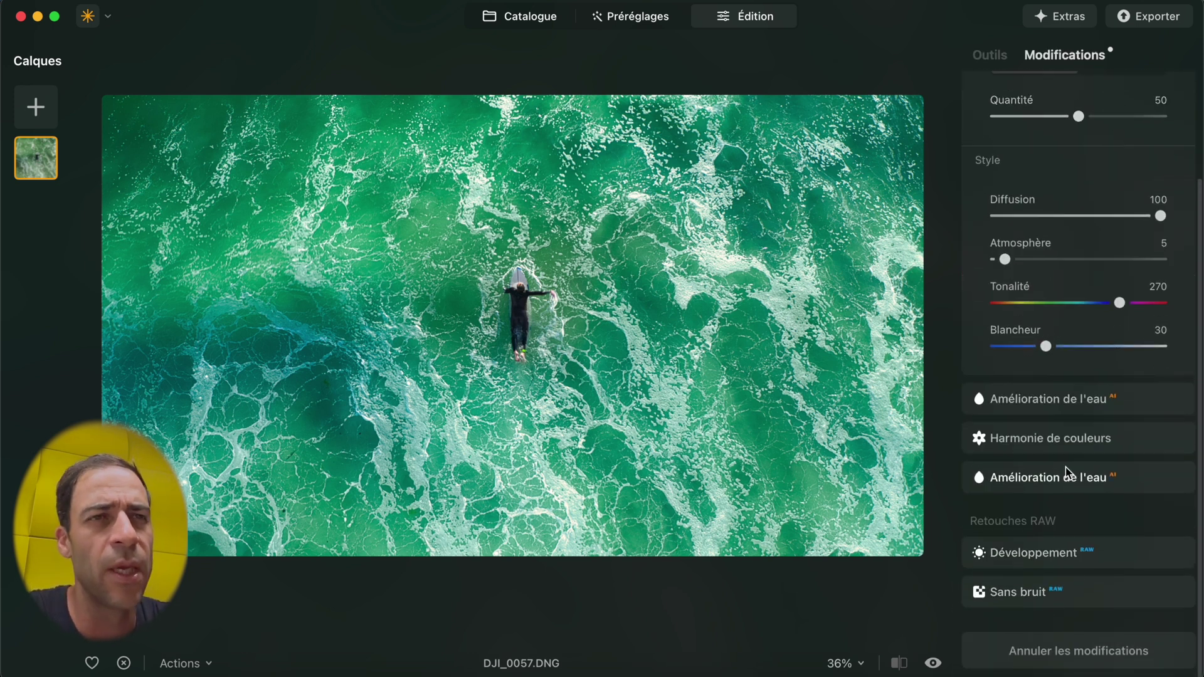
{"action": "scroll", "coordinate": [1069, 468], "scroll_direction": "up", "scroll_amount": 4}
{"action": "scroll", "coordinate": [1056, 323], "scroll_direction": "down", "scroll_amount": 4}
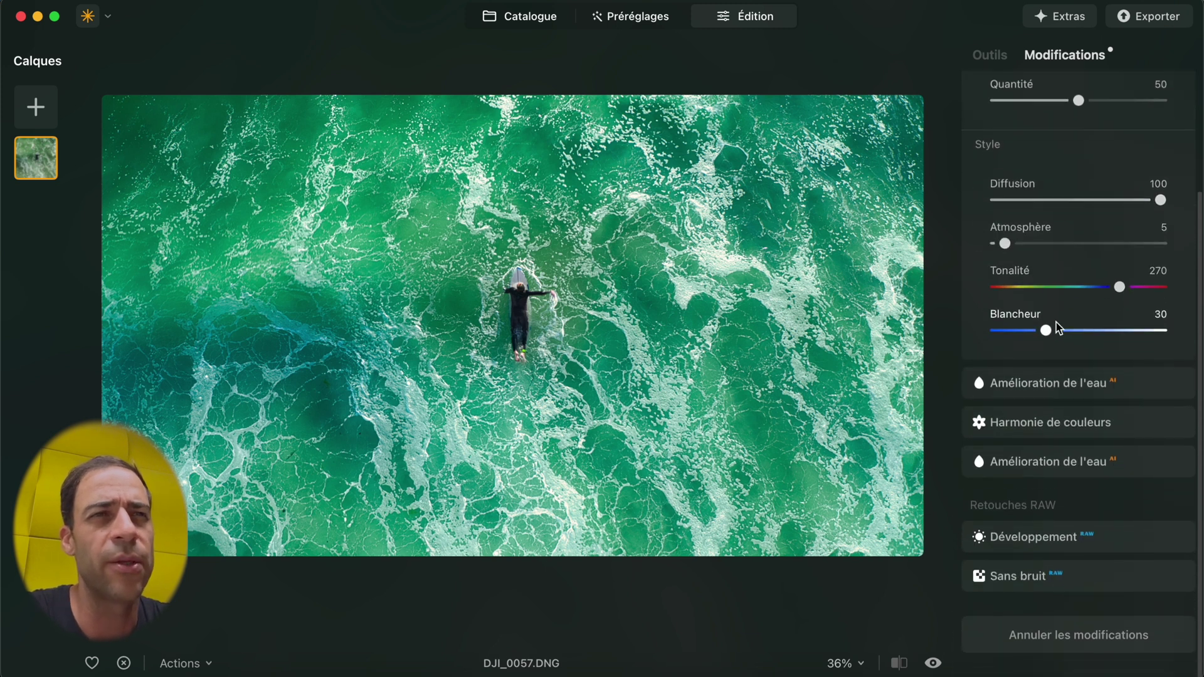
{"action": "scroll", "coordinate": [1053, 385], "scroll_direction": "up", "scroll_amount": 4}
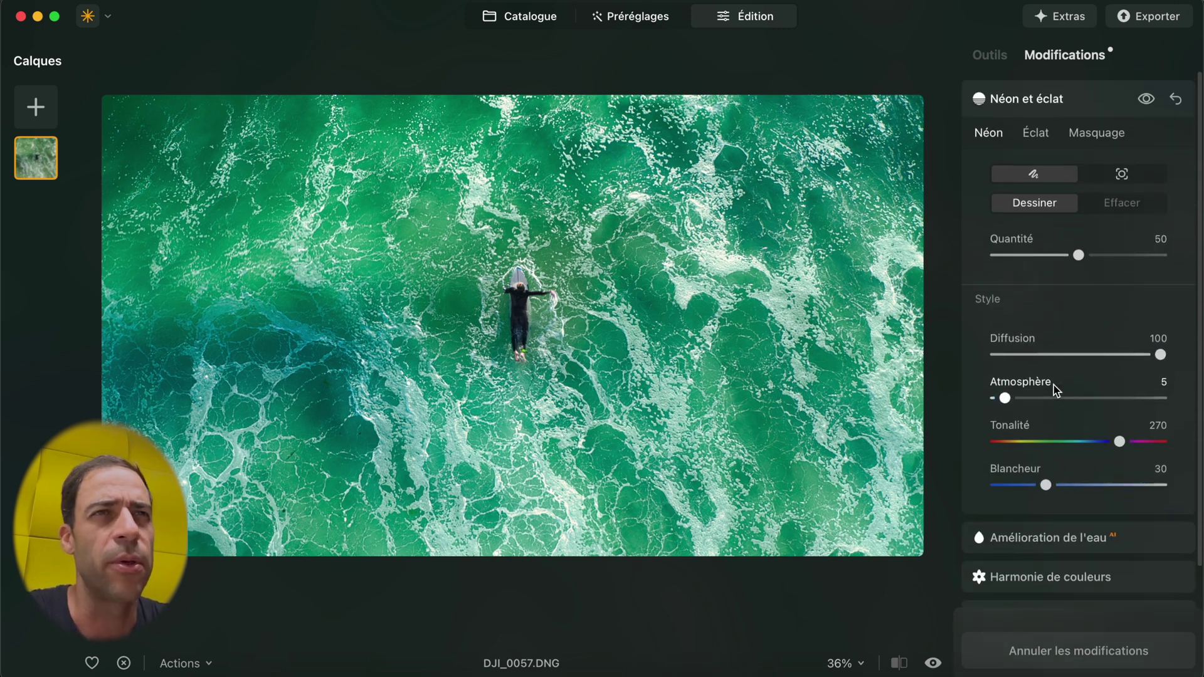
{"action": "left_click", "coordinate": [520, 16]}
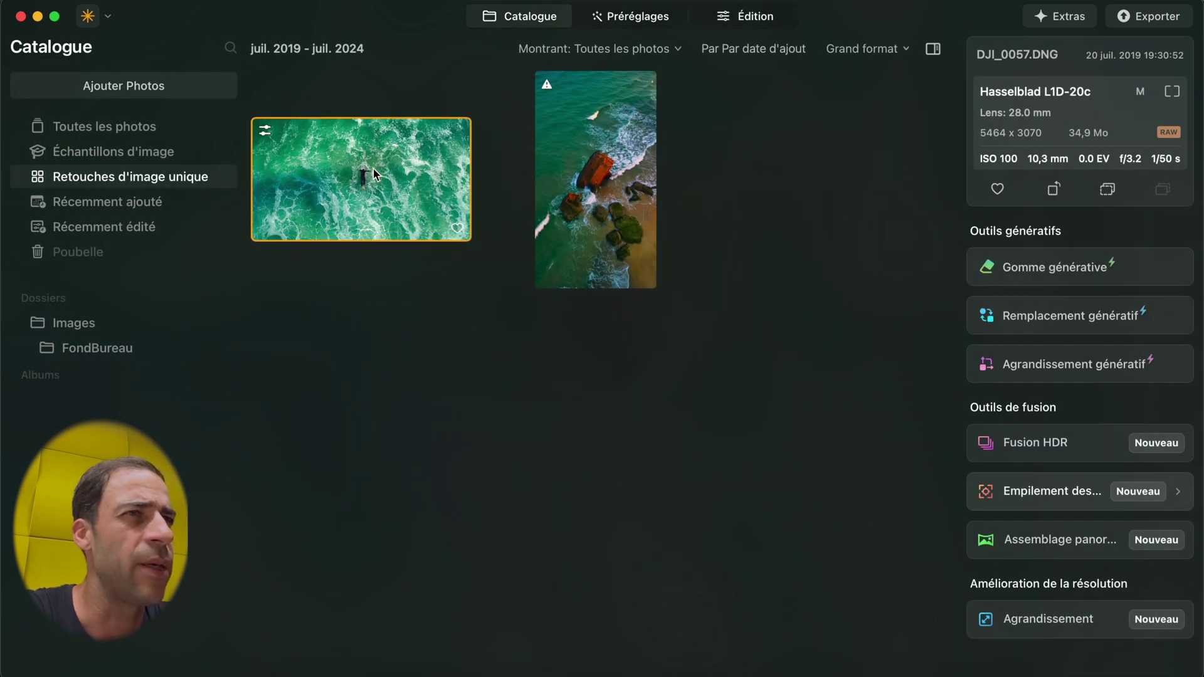
- Open DJI_0057.DNG and compare the dull original sea with the turquoise edit in a before/after split
{"action": "double_click", "coordinate": [375, 175]}
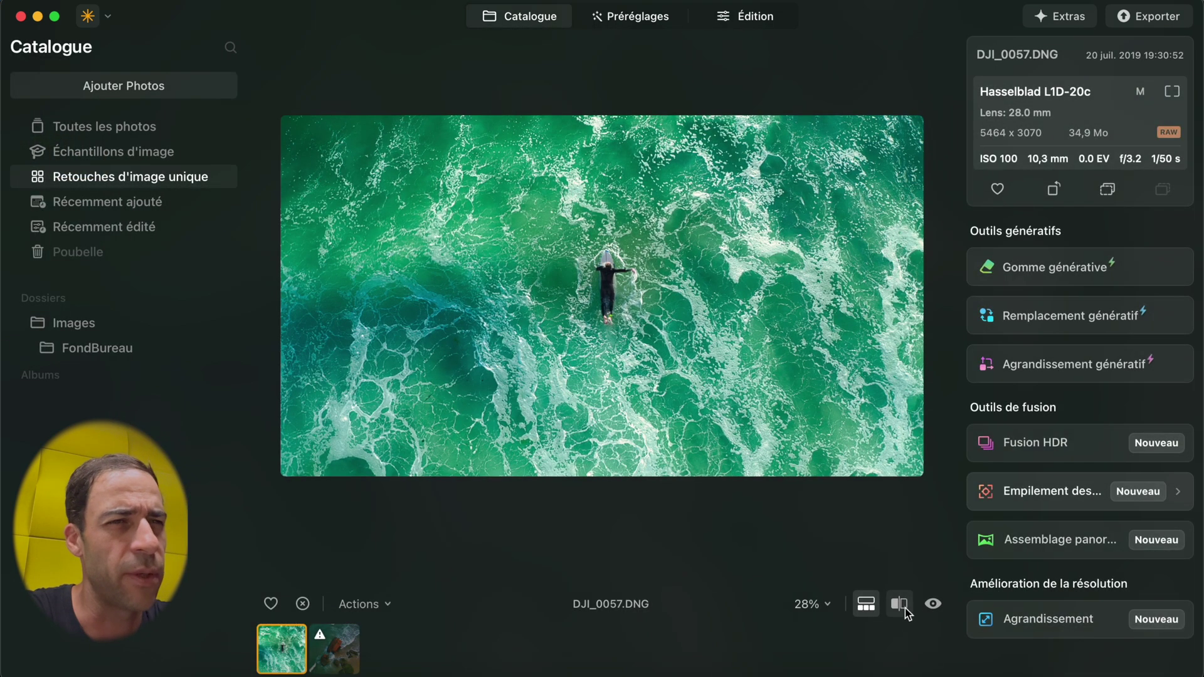
{"action": "left_click", "coordinate": [900, 606]}
{"action": "left_click_drag", "start_coordinate": [602, 310], "coordinate": [631, 312]}
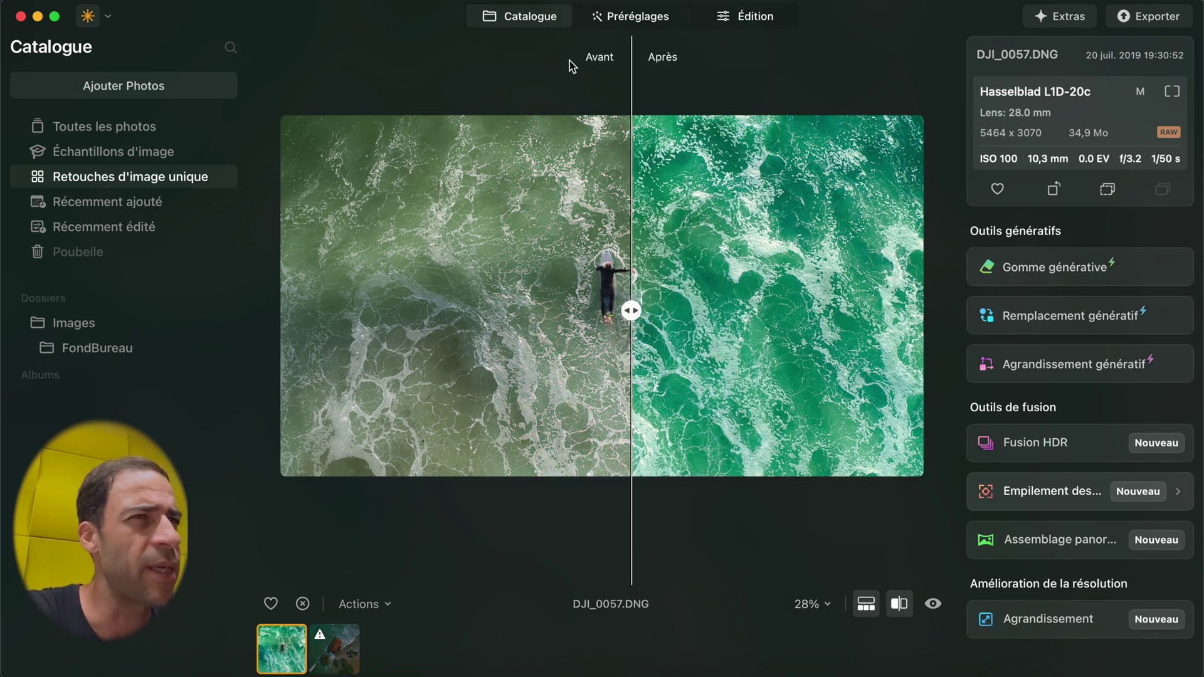
- Create a new album and select the sunset beach drone photo DJI_0692.DNG
{"action": "key", "text": "super+n"}
{"action": "key", "text": "Return"}
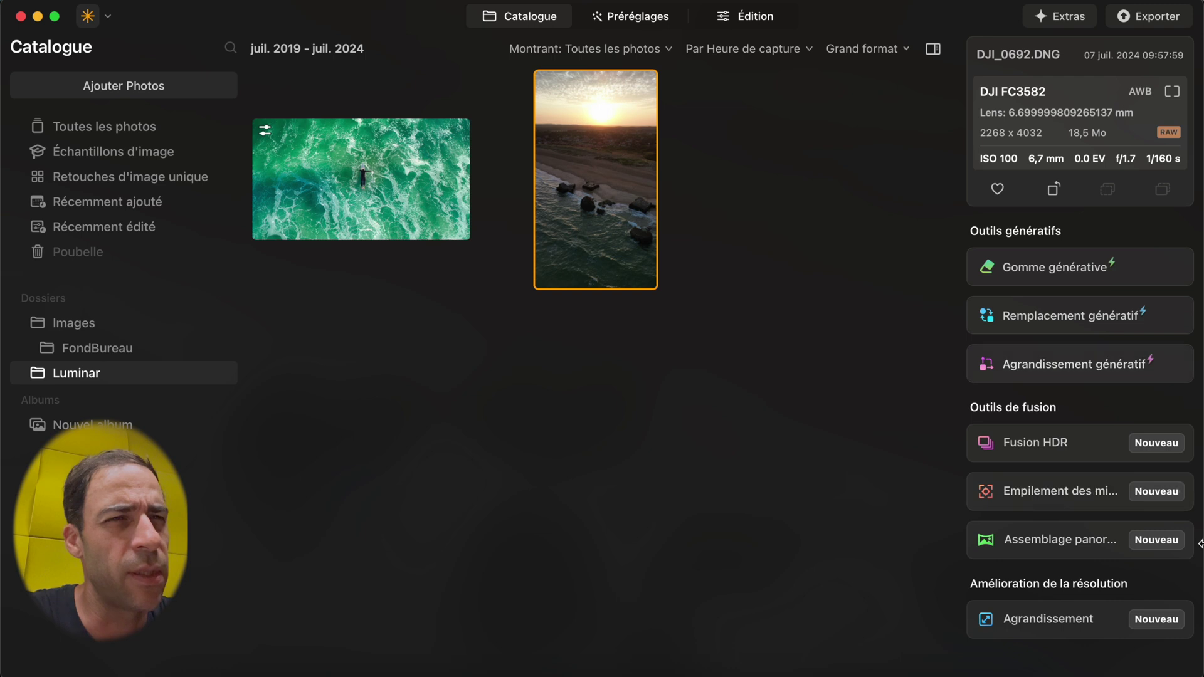
{"action": "left_click", "coordinate": [624, 217]}
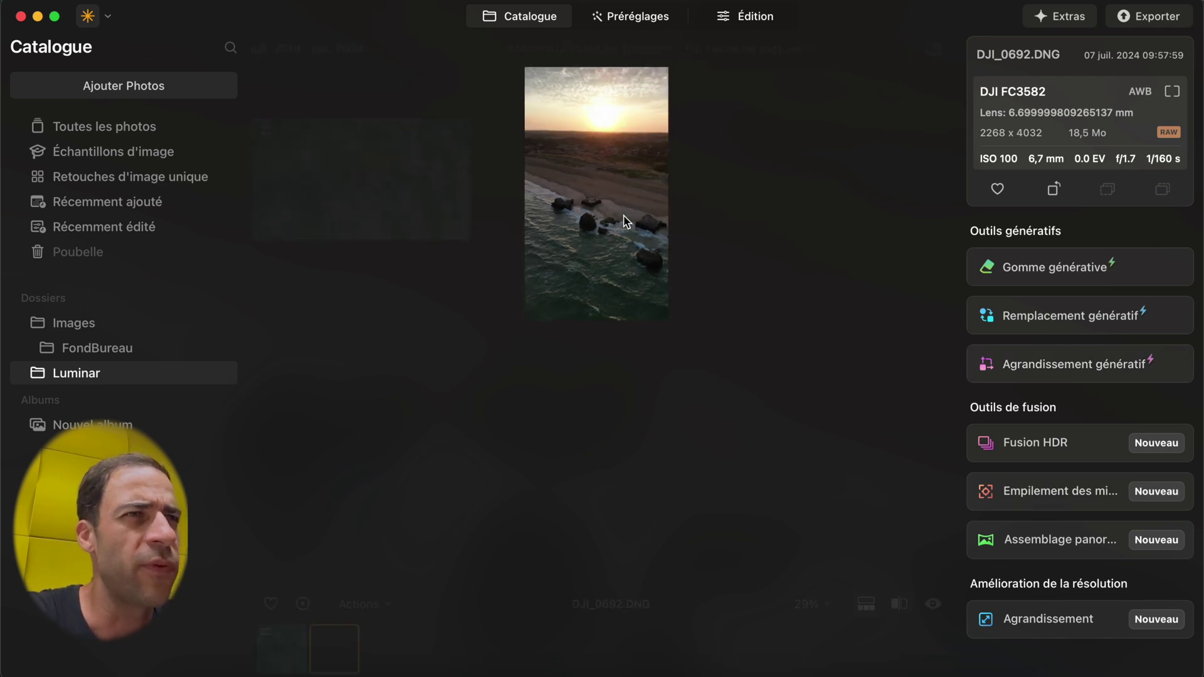
- Open the Coucher de soleil preset collection and preview Pellicule mythique and Hyperdrive
{"action": "left_click", "coordinate": [650, 15]}
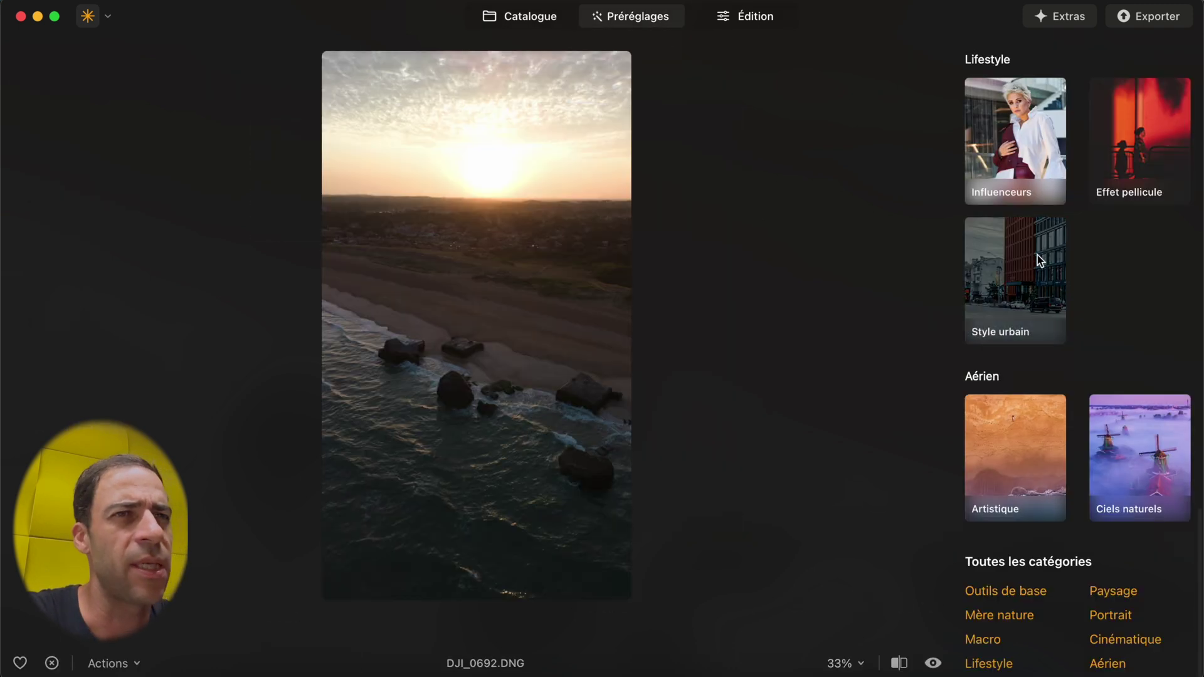
{"action": "scroll", "coordinate": [1089, 450], "scroll_direction": "up", "scroll_amount": 5}
{"action": "scroll", "coordinate": [1088, 451], "scroll_direction": "up", "scroll_amount": 10}
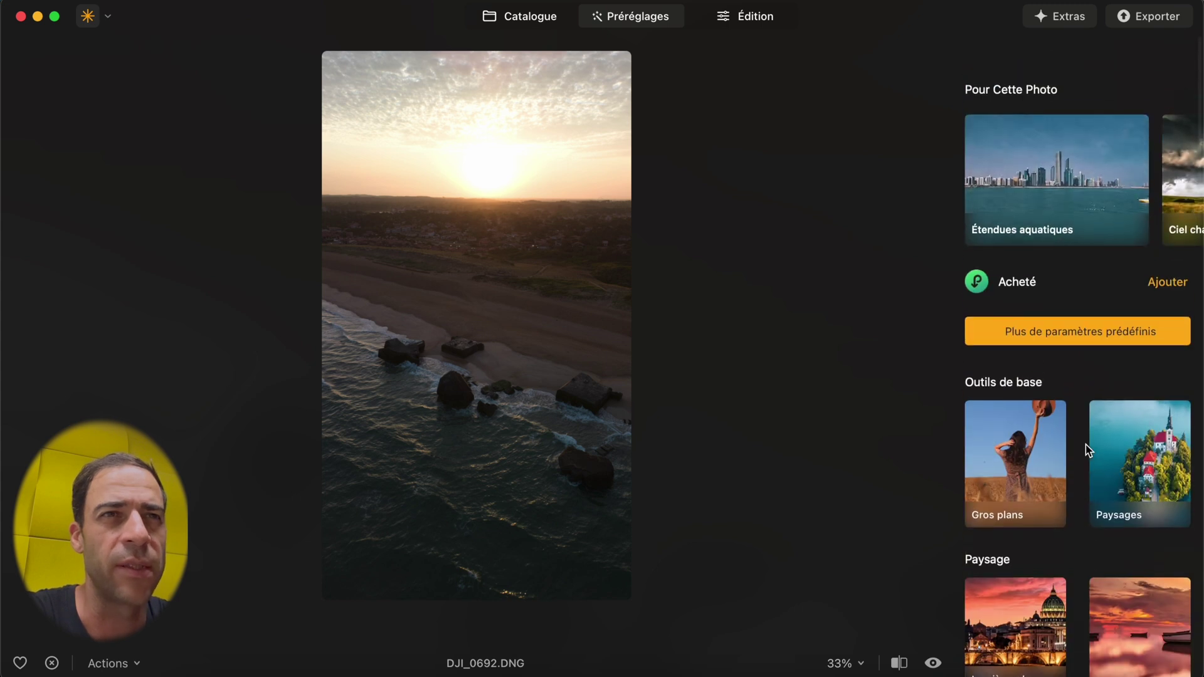
{"action": "scroll", "coordinate": [1088, 451], "scroll_direction": "down", "scroll_amount": 5}
{"action": "scroll", "coordinate": [1116, 439], "scroll_direction": "up", "scroll_amount": 1}
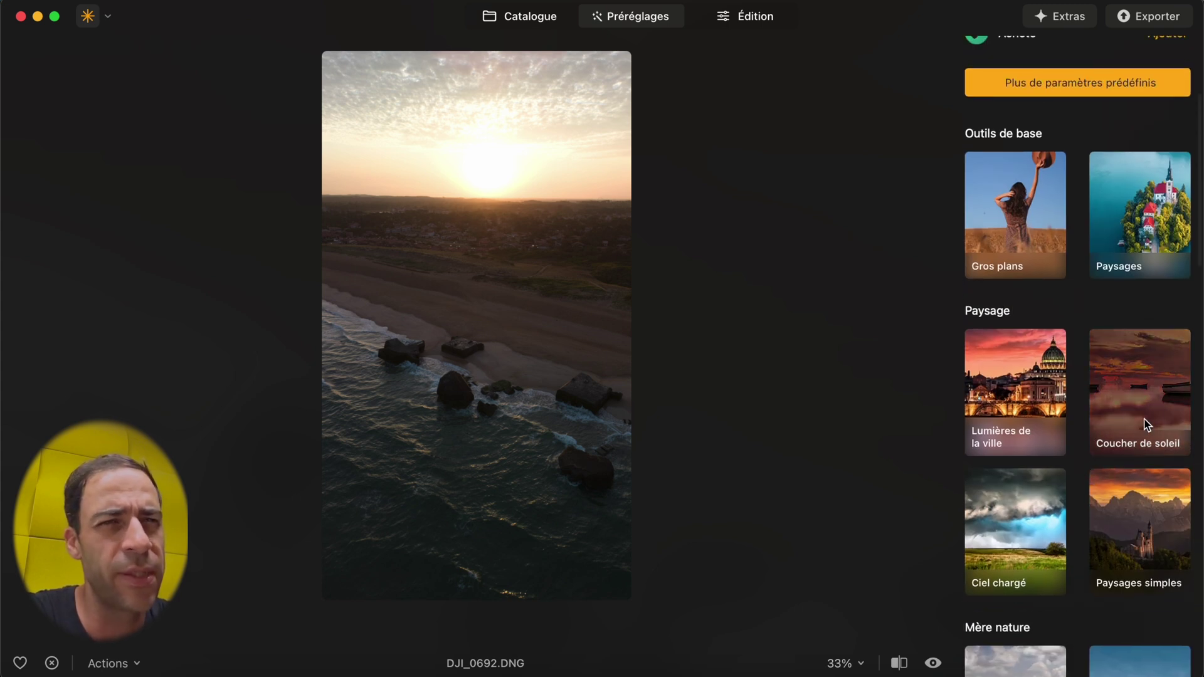
{"action": "left_click", "coordinate": [1146, 424]}
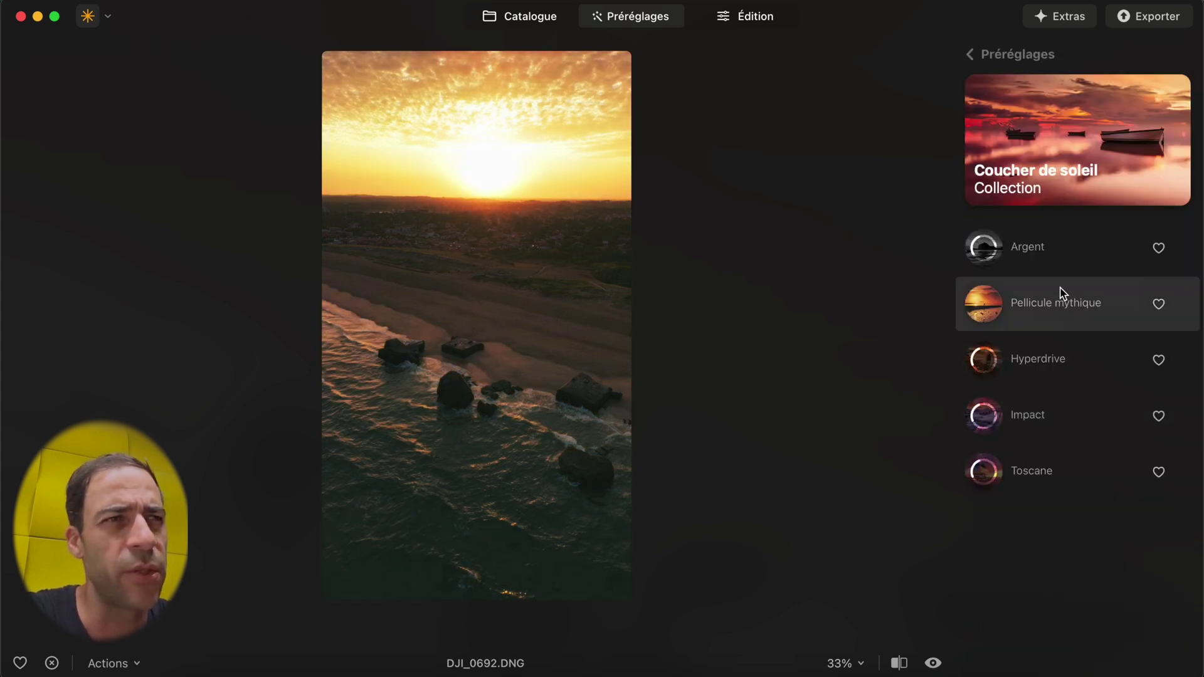
{"action": "left_click", "coordinate": [1059, 308]}
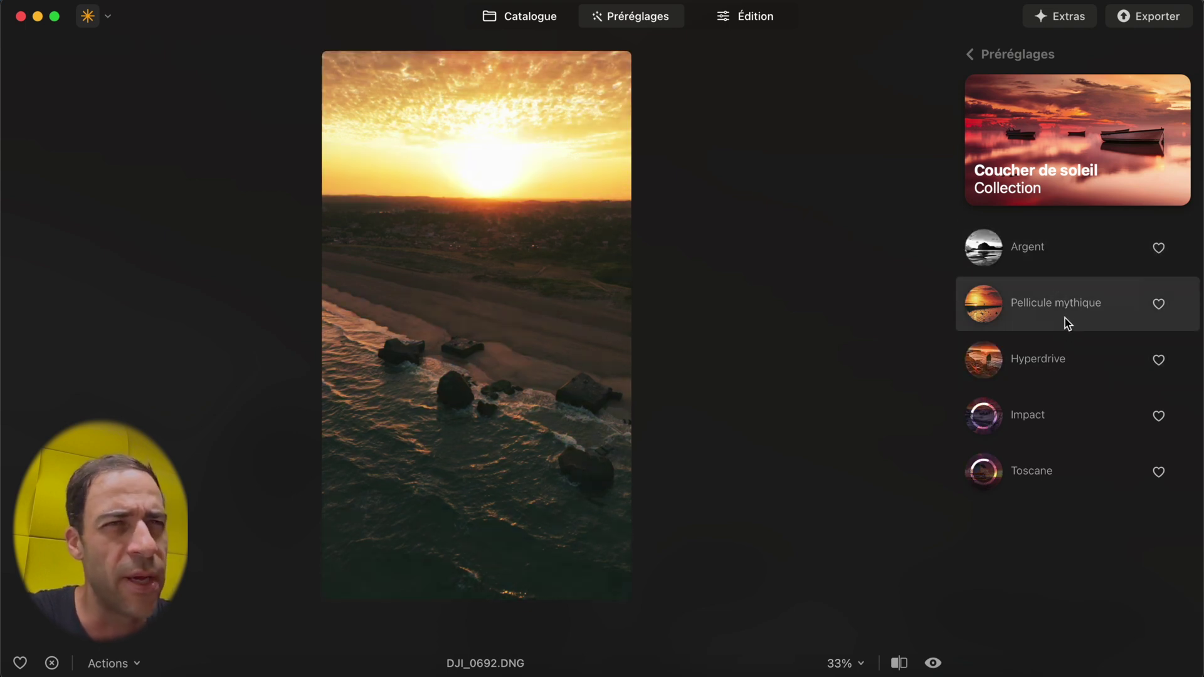
{"action": "left_click", "coordinate": [1055, 363]}
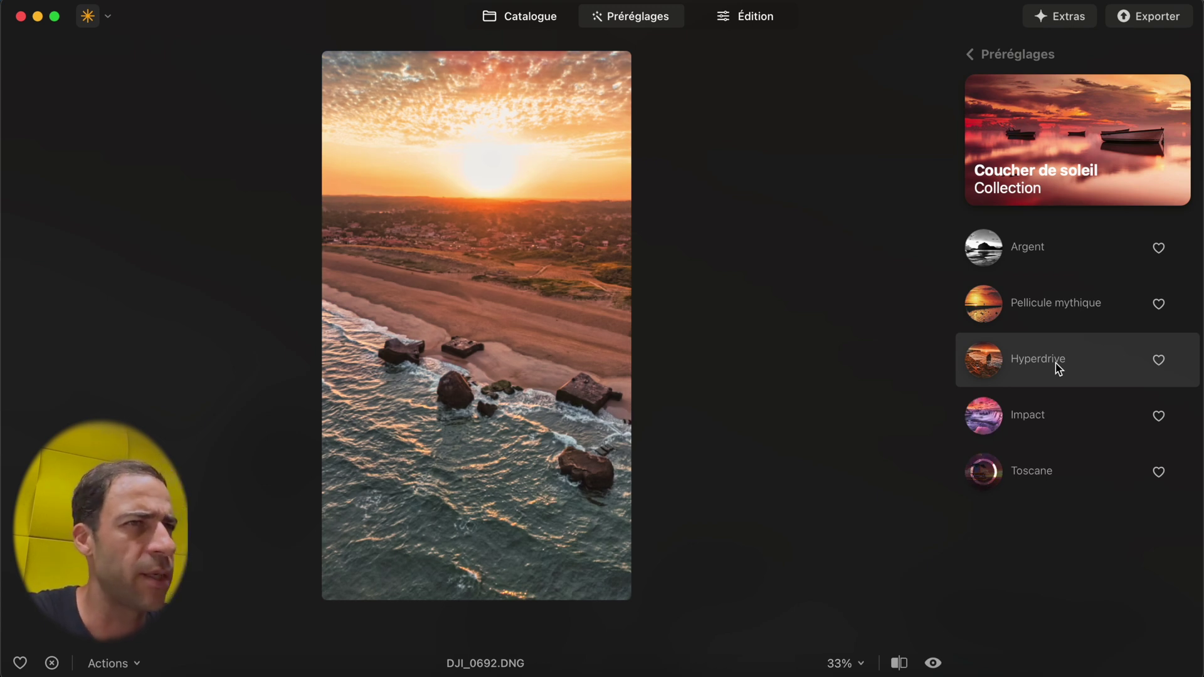
- Compare Impact, Toscane, Argent and Pellicule mythique, then apply Hyperdrive at 100
{"action": "left_click", "coordinate": [1040, 409]}
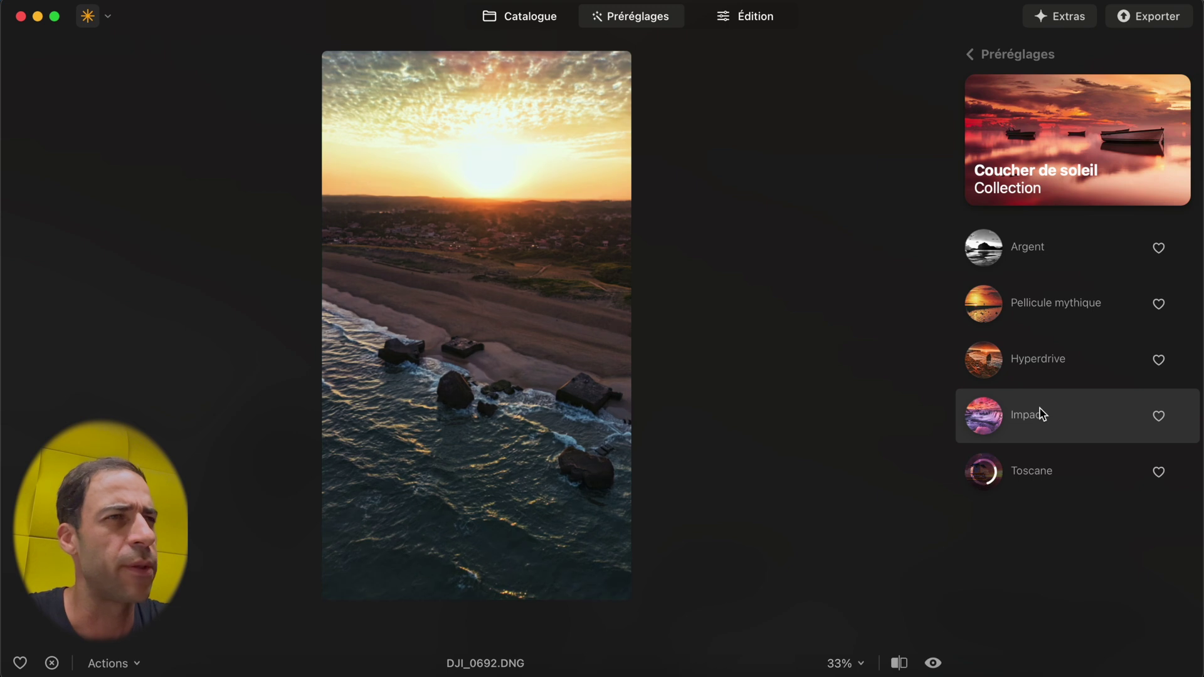
{"action": "left_click", "coordinate": [1038, 472]}
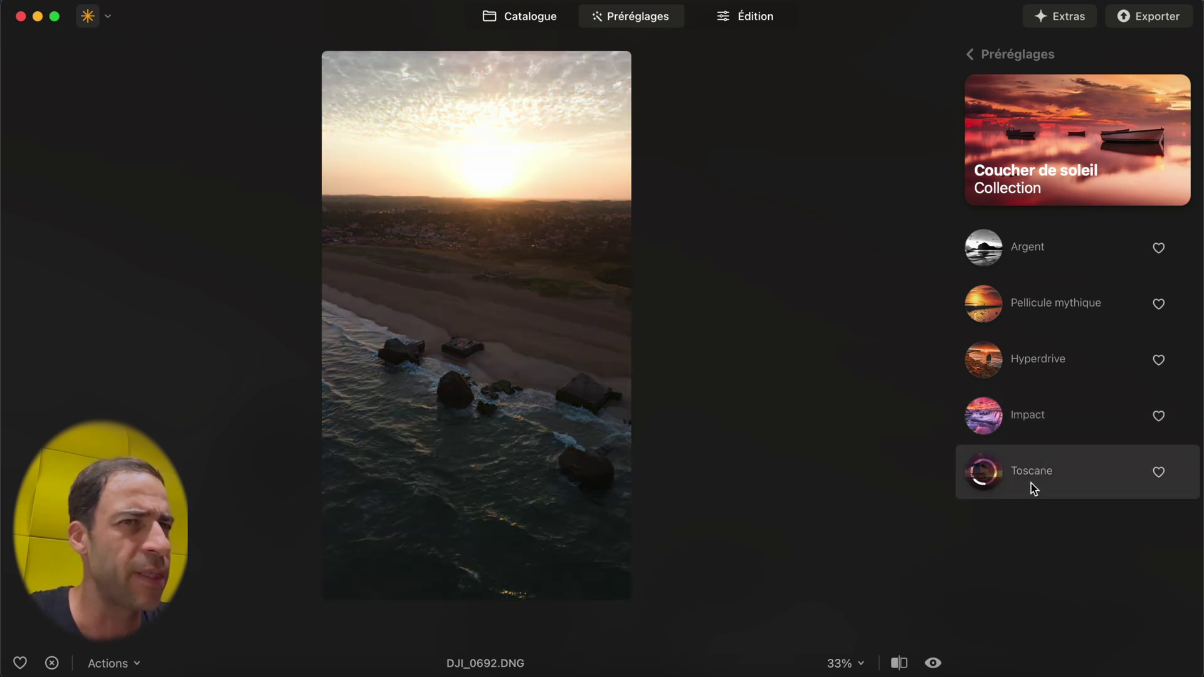
{"action": "left_click", "coordinate": [1034, 301]}
{"action": "left_click", "coordinate": [1035, 252]}
{"action": "left_click", "coordinate": [1032, 307]}
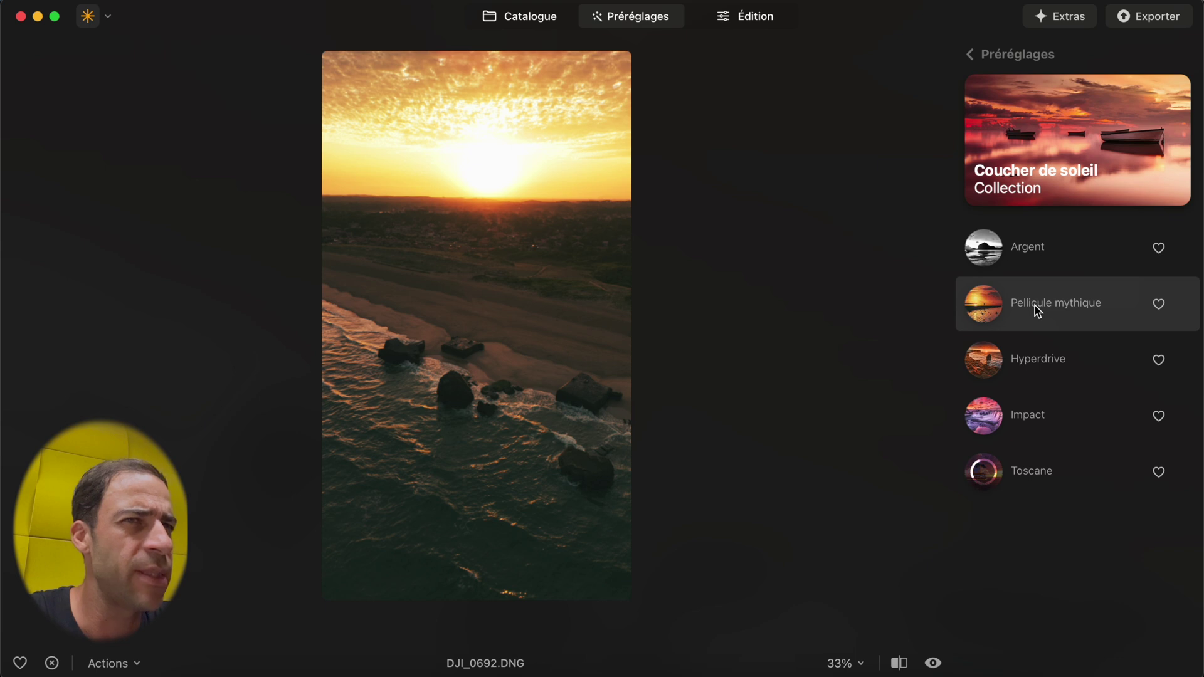
{"action": "left_click", "coordinate": [1033, 355]}
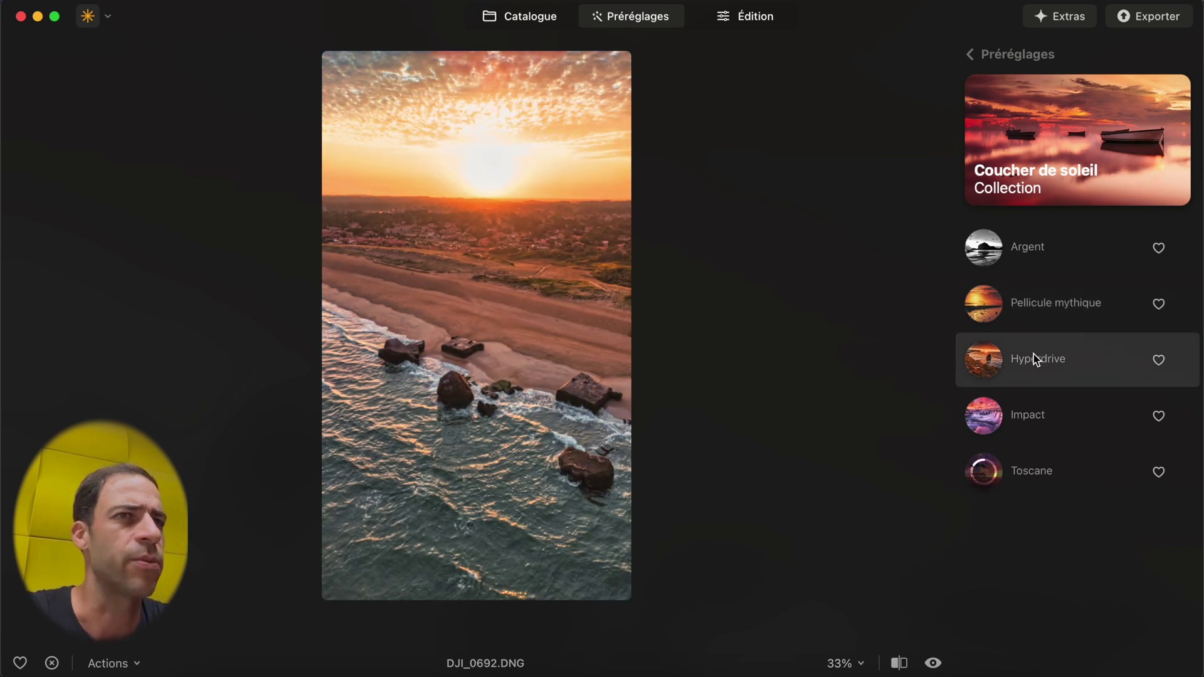
{"action": "left_click", "coordinate": [1035, 359]}
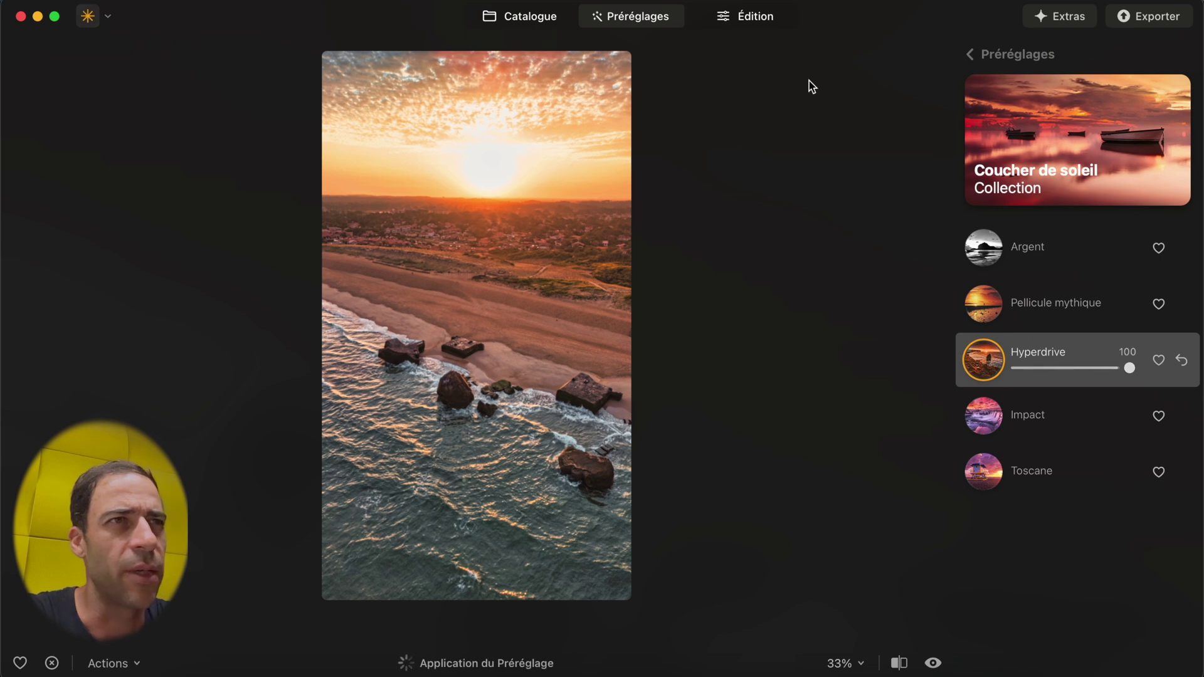
- In Édition's Outils, enable Amélioration de l'eau under Paysage and set Quantité to 47
{"action": "left_click", "coordinate": [745, 16]}
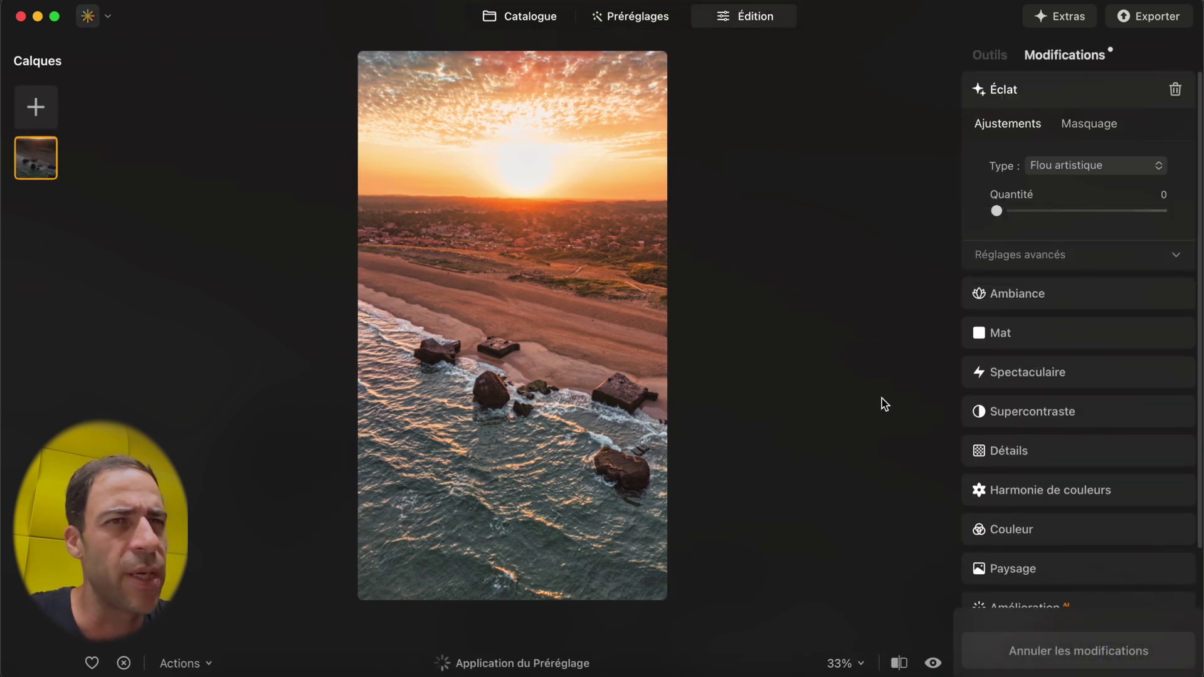
{"action": "scroll", "coordinate": [1102, 395], "scroll_direction": "down", "scroll_amount": 5}
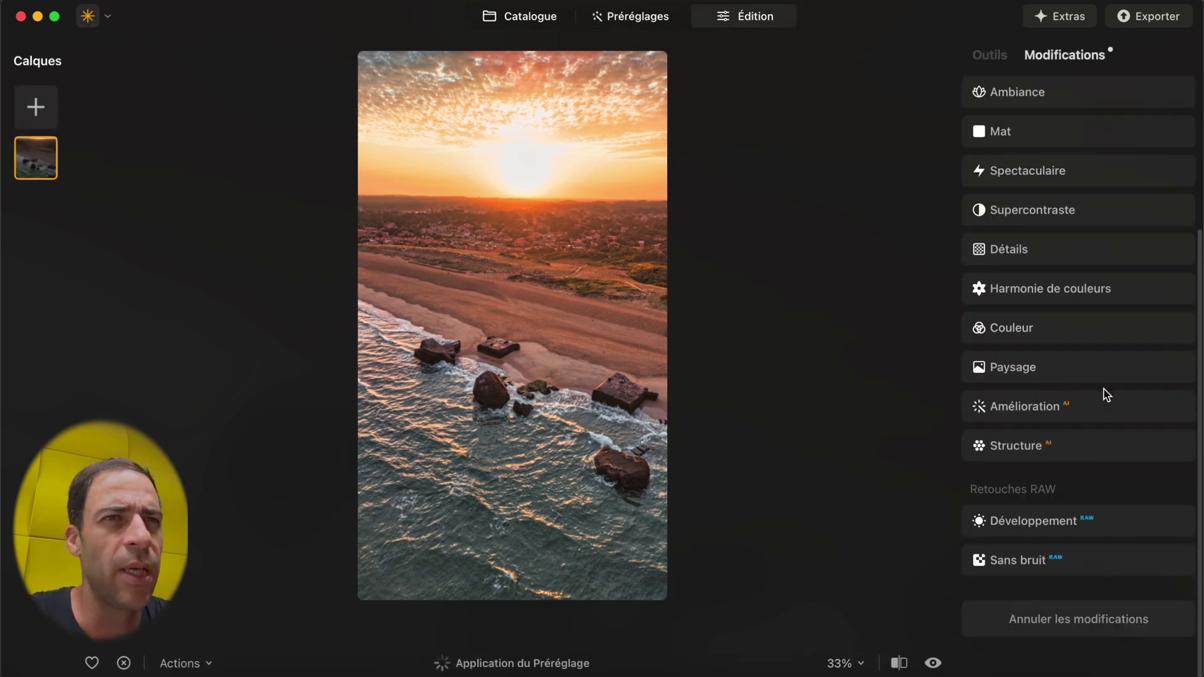
{"action": "left_click", "coordinate": [988, 56]}
{"action": "scroll", "coordinate": [1099, 266], "scroll_direction": "down", "scroll_amount": 5}
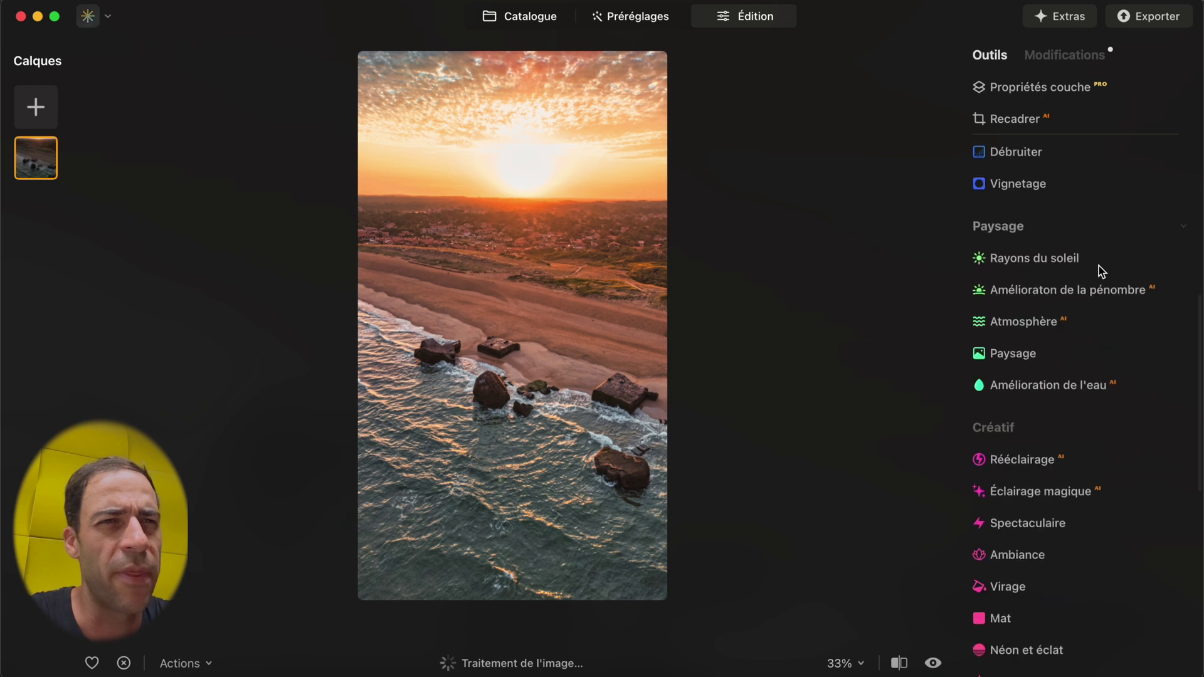
{"action": "left_click", "coordinate": [1085, 375]}
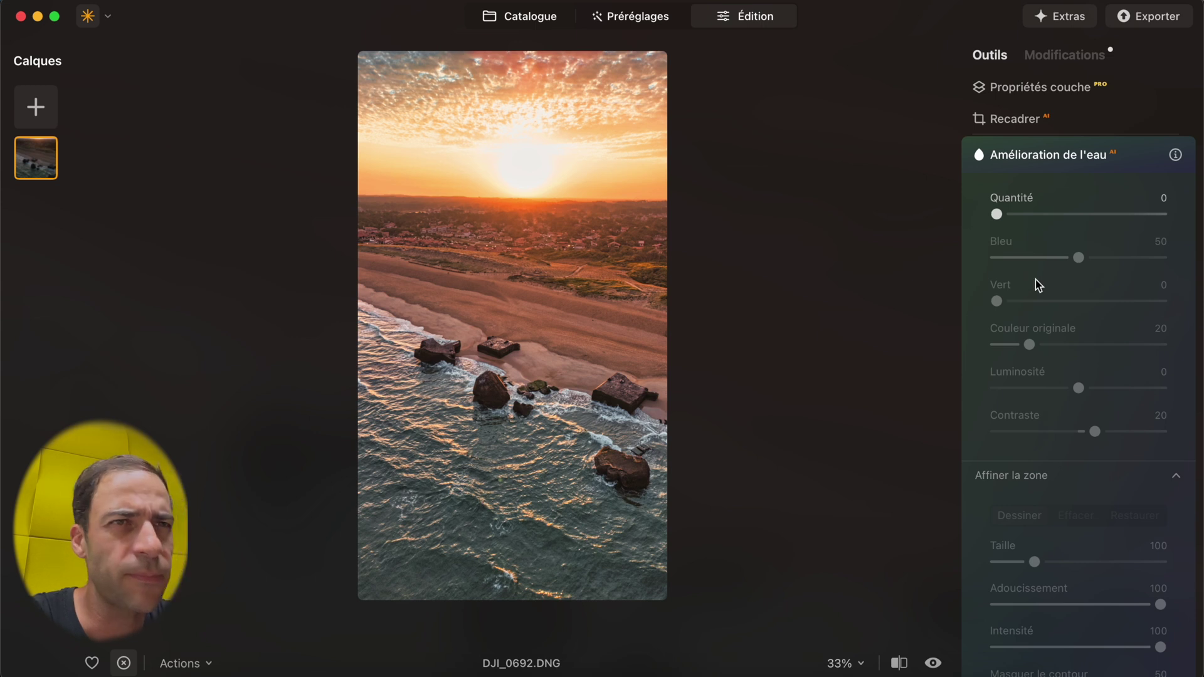
{"action": "left_click", "coordinate": [1035, 217]}
{"action": "left_click_drag", "start_coordinate": [1058, 219], "coordinate": [1076, 217]}
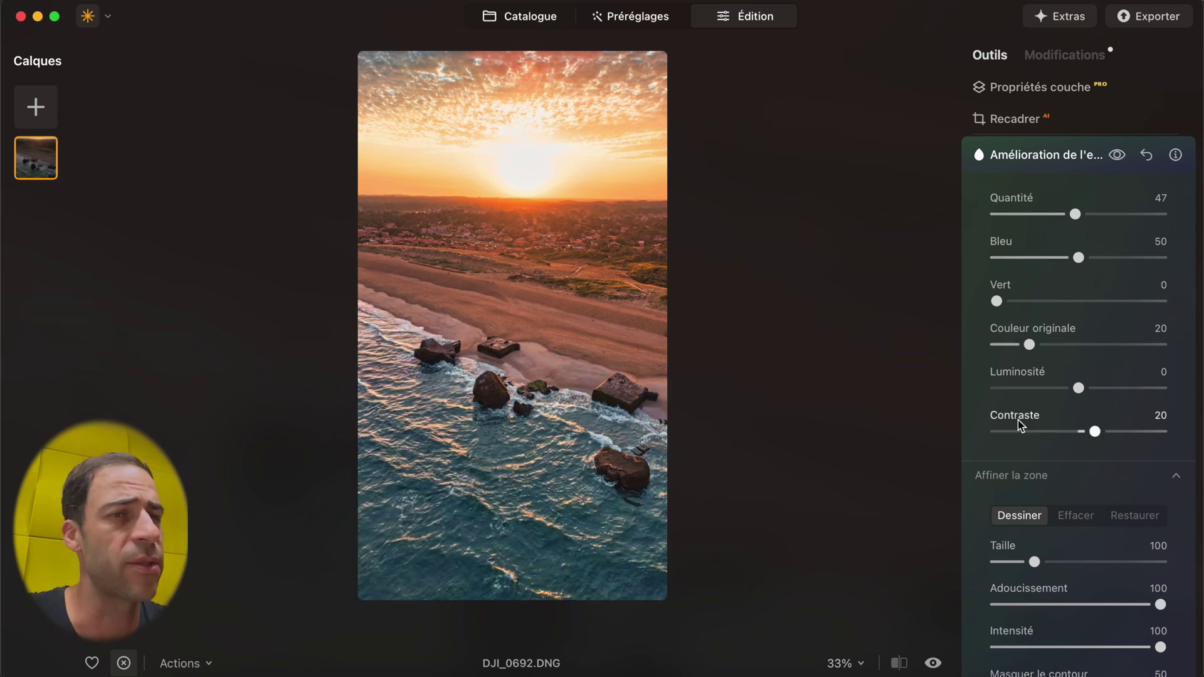
- Use Effacer to remove the water mask from the beach edge
{"action": "scroll", "coordinate": [1073, 439], "scroll_direction": "down", "scroll_amount": 2}
{"action": "left_click", "coordinate": [1074, 461]}
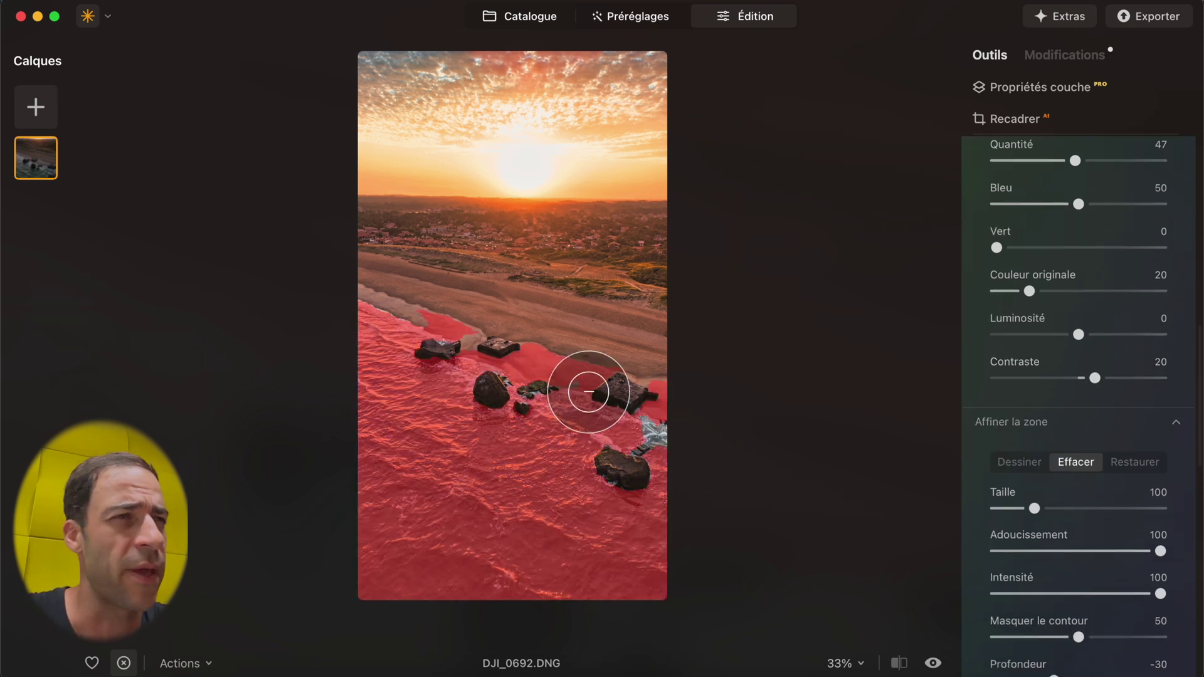
{"action": "scroll", "coordinate": [564, 360], "scroll_direction": "up", "scroll_amount": 5}
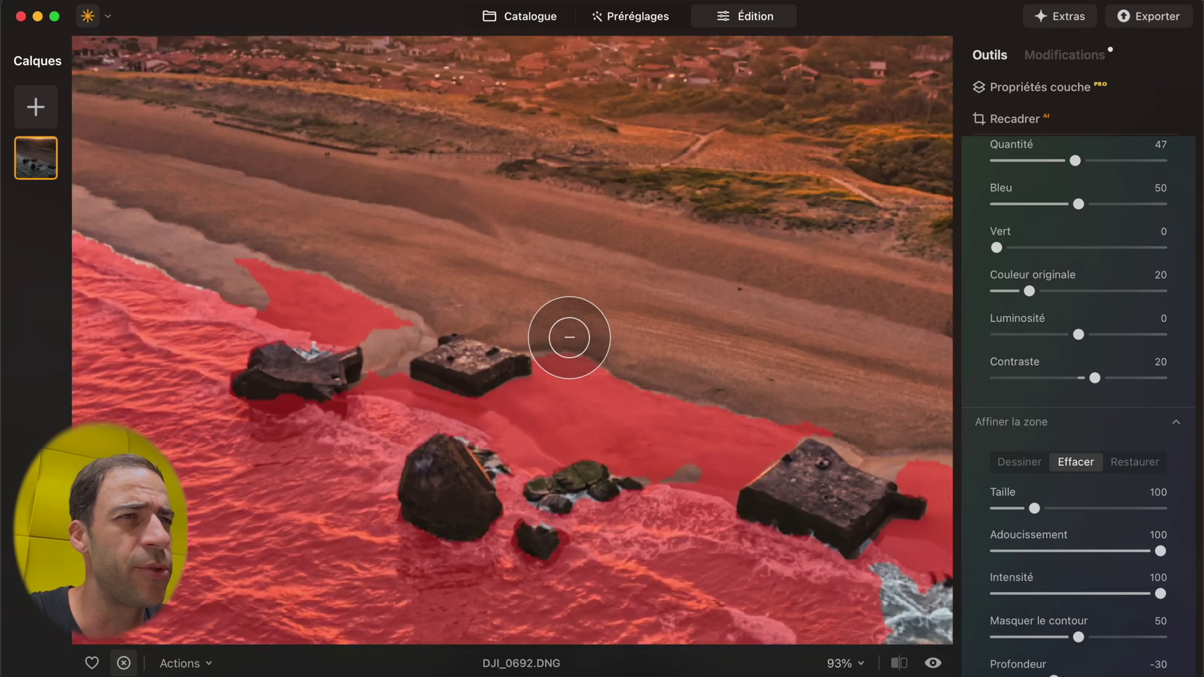
{"action": "mouse_move", "coordinate": [585, 361]}
{"action": "left_mouse_down"}
{"action": "mouse_move", "coordinate": [574, 401]}
{"action": "mouse_move", "coordinate": [547, 379]}
{"action": "mouse_move", "coordinate": [528, 402]}
{"action": "mouse_move", "coordinate": [541, 420]}
{"action": "mouse_move", "coordinate": [476, 408]}
{"action": "mouse_move", "coordinate": [432, 368]}
{"action": "mouse_move", "coordinate": [372, 357]}
{"action": "mouse_move", "coordinate": [352, 308]}
{"action": "mouse_move", "coordinate": [249, 252]}
{"action": "mouse_move", "coordinate": [345, 269]}
{"action": "mouse_move", "coordinate": [400, 326]}
{"action": "mouse_move", "coordinate": [580, 394]}
{"action": "mouse_move", "coordinate": [247, 227]}
{"action": "mouse_move", "coordinate": [258, 249]}
{"action": "mouse_move", "coordinate": [931, 476]}
{"action": "mouse_move", "coordinate": [935, 536]}
{"action": "mouse_move", "coordinate": [607, 430]}
{"action": "left_mouse_up"}
- Paint the shoreline foam into the mask with a size-45 Dessiner brush and fit the photo on screen
{"action": "scroll", "coordinate": [551, 422], "scroll_direction": "down", "scroll_amount": 8}
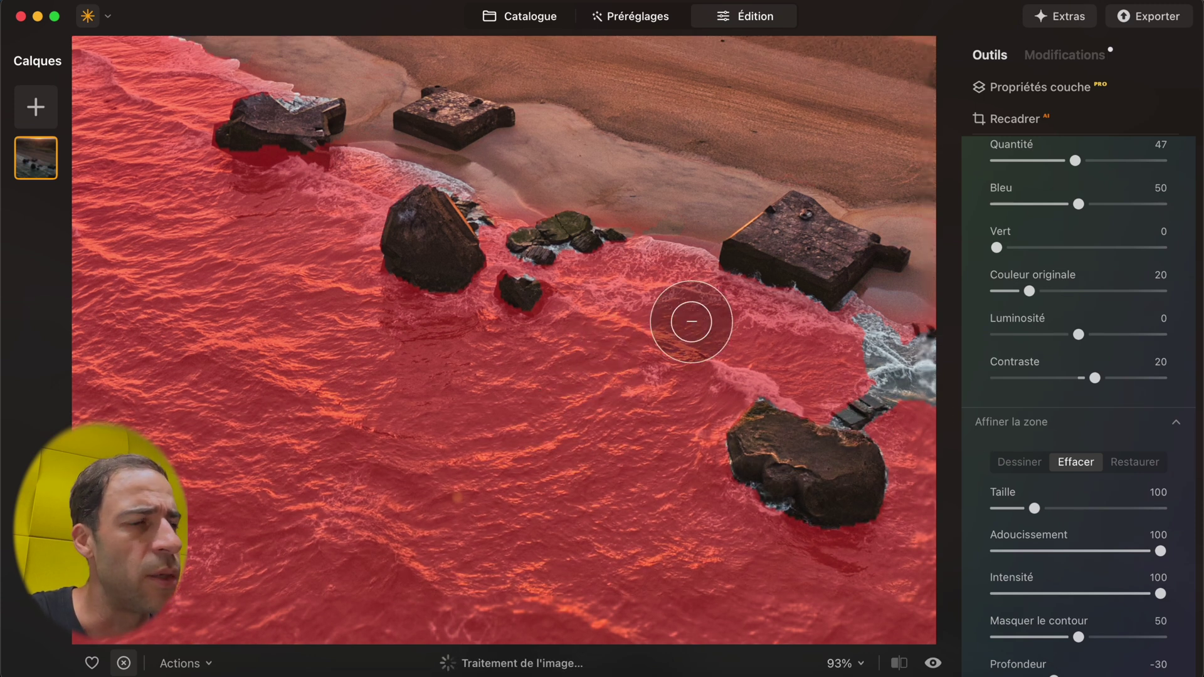
{"action": "left_click", "coordinate": [1019, 461]}
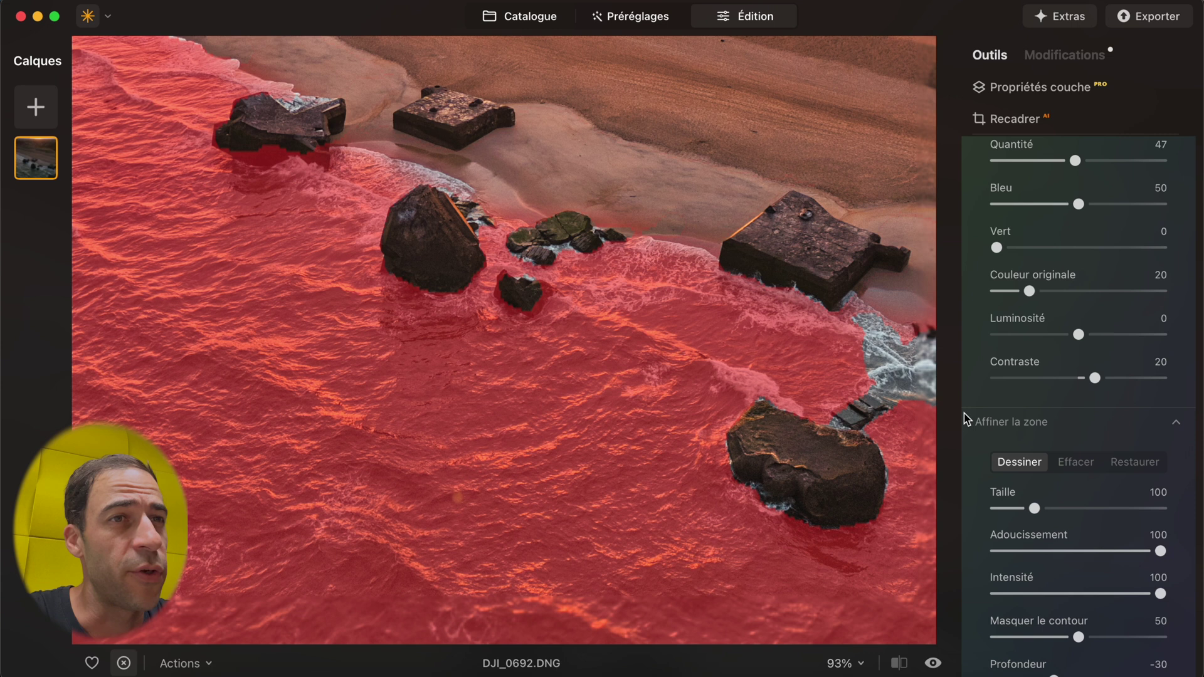
{"action": "scroll", "coordinate": [909, 378], "scroll_direction": "left", "scroll_amount": 3}
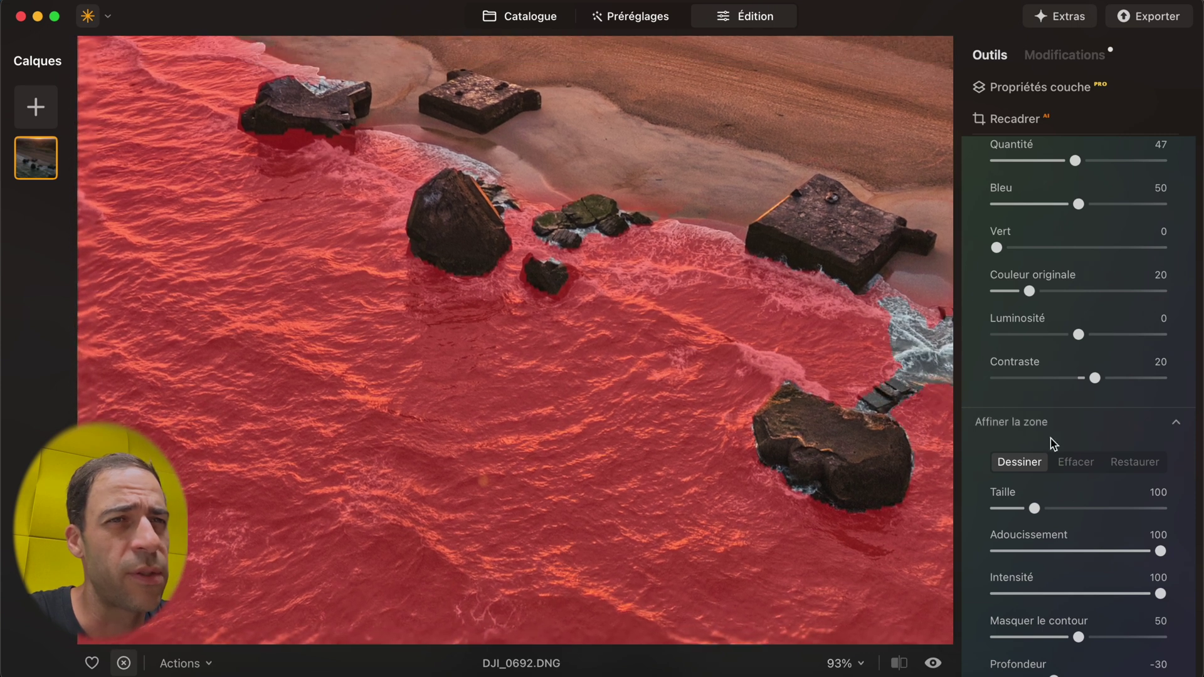
{"action": "left_click_drag", "start_coordinate": [1034, 509], "coordinate": [1011, 509]}
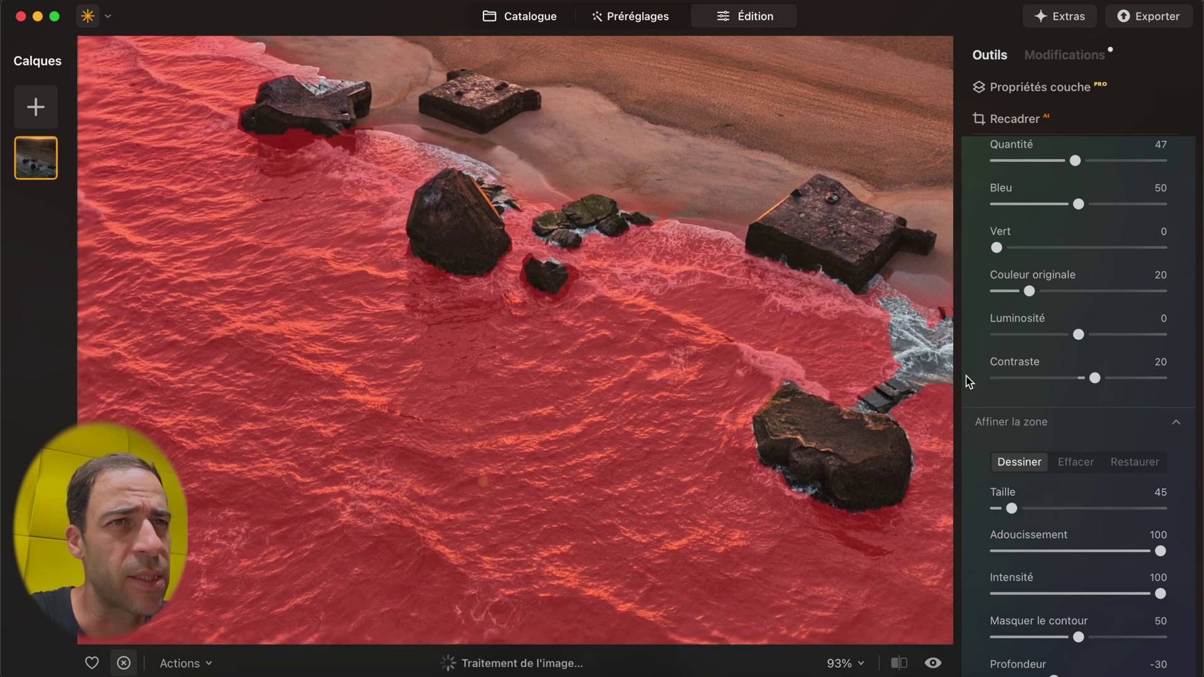
{"action": "mouse_move", "coordinate": [937, 369]}
{"action": "left_mouse_down"}
{"action": "mouse_move", "coordinate": [908, 313]}
{"action": "mouse_move", "coordinate": [893, 332]}
{"action": "mouse_move", "coordinate": [876, 290]}
{"action": "mouse_move", "coordinate": [907, 347]}
{"action": "mouse_move", "coordinate": [893, 360]}
{"action": "mouse_move", "coordinate": [942, 381]}
{"action": "mouse_move", "coordinate": [935, 370]}
{"action": "mouse_move", "coordinate": [954, 328]}
{"action": "mouse_move", "coordinate": [943, 420]}
{"action": "left_mouse_up"}
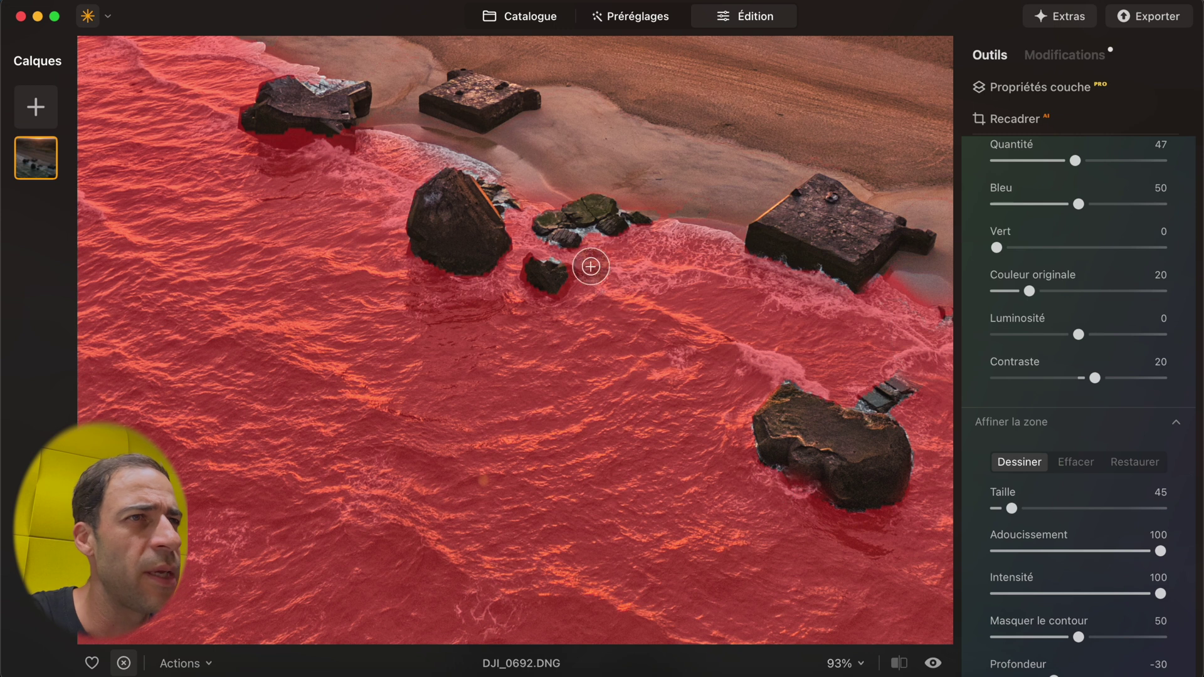
{"action": "mouse_move", "coordinate": [555, 255]}
{"action": "left_mouse_down"}
{"action": "mouse_move", "coordinate": [484, 173]}
{"action": "mouse_move", "coordinate": [393, 150]}
{"action": "left_mouse_up"}
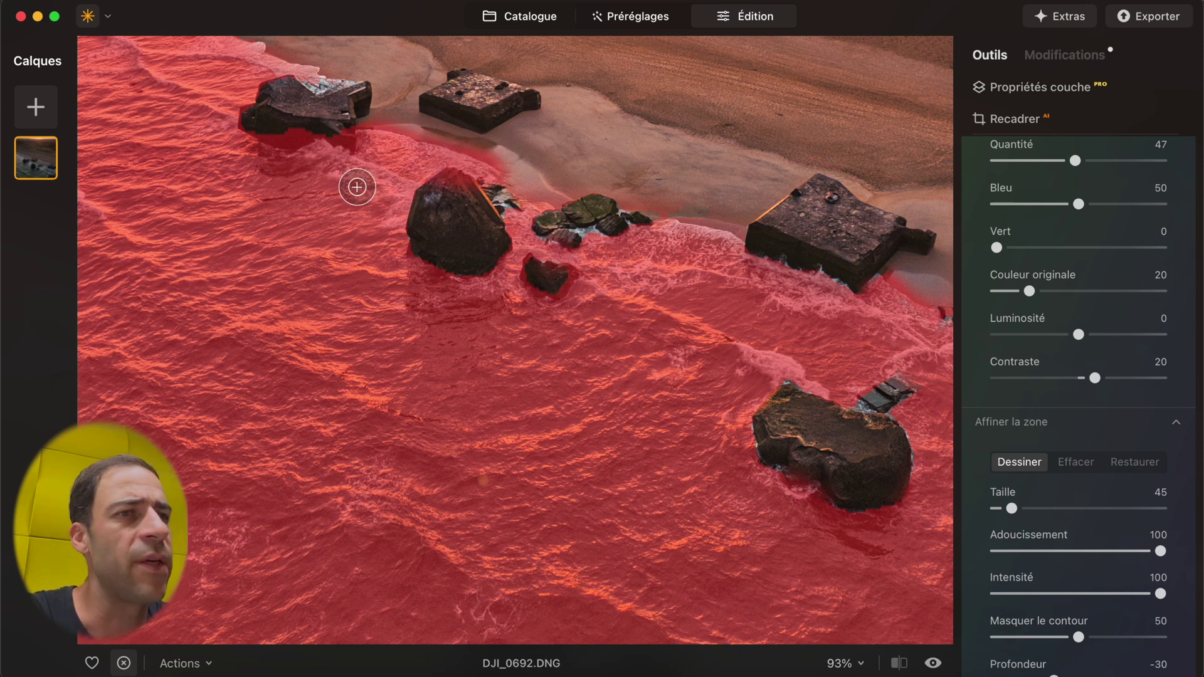
{"action": "key", "text": "super+0"}
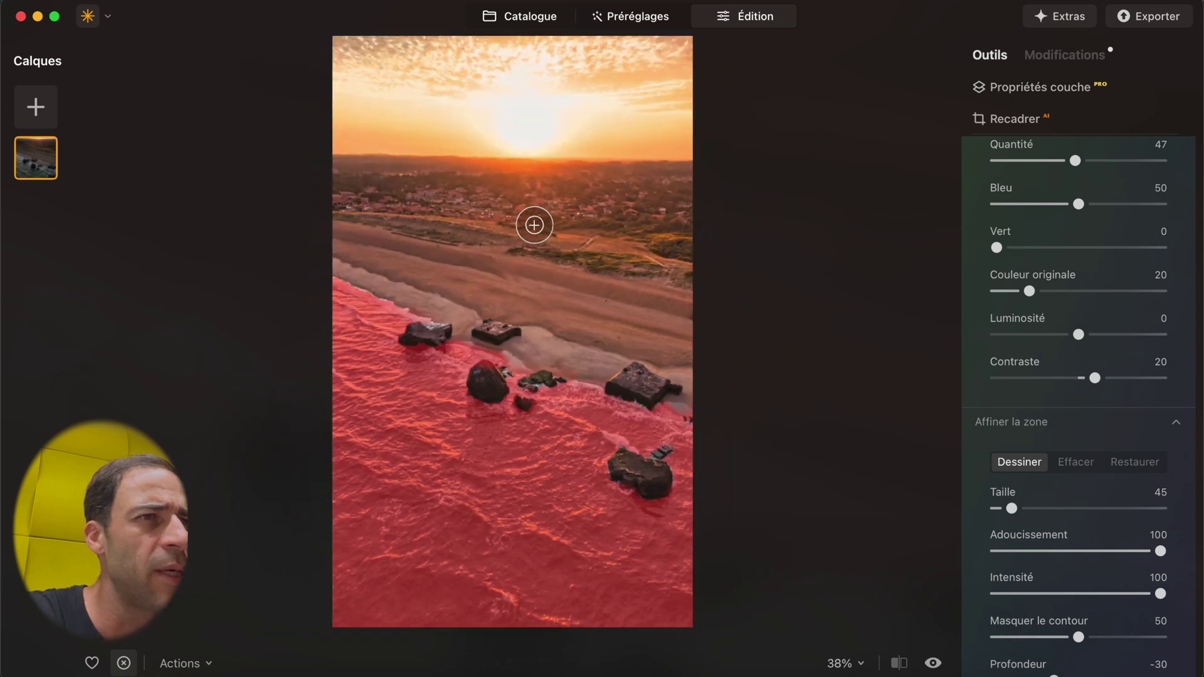
- Shift the enhanced water from blue toward green and raise Luminosité to 54
{"action": "scroll", "coordinate": [1091, 474], "scroll_direction": "up", "scroll_amount": 5}
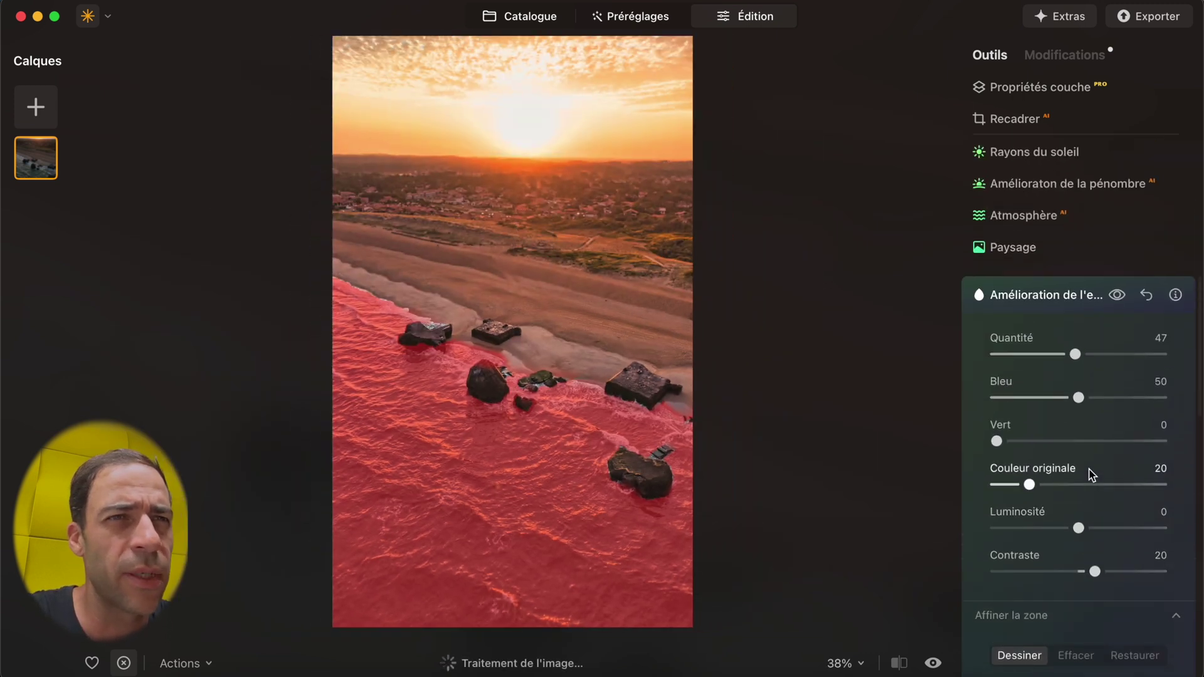
{"action": "left_click_drag", "start_coordinate": [1078, 397], "coordinate": [1044, 392]}
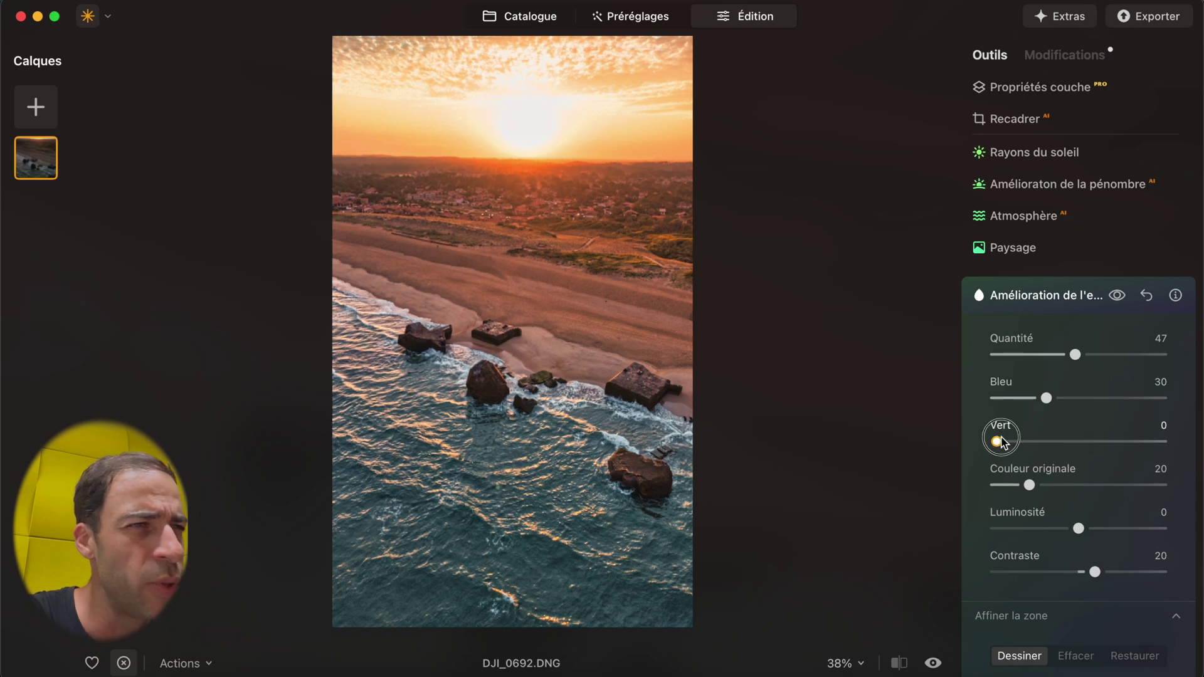
{"action": "left_click_drag", "start_coordinate": [1001, 442], "coordinate": [1079, 447]}
{"action": "left_click_drag", "start_coordinate": [1029, 485], "coordinate": [1102, 487]}
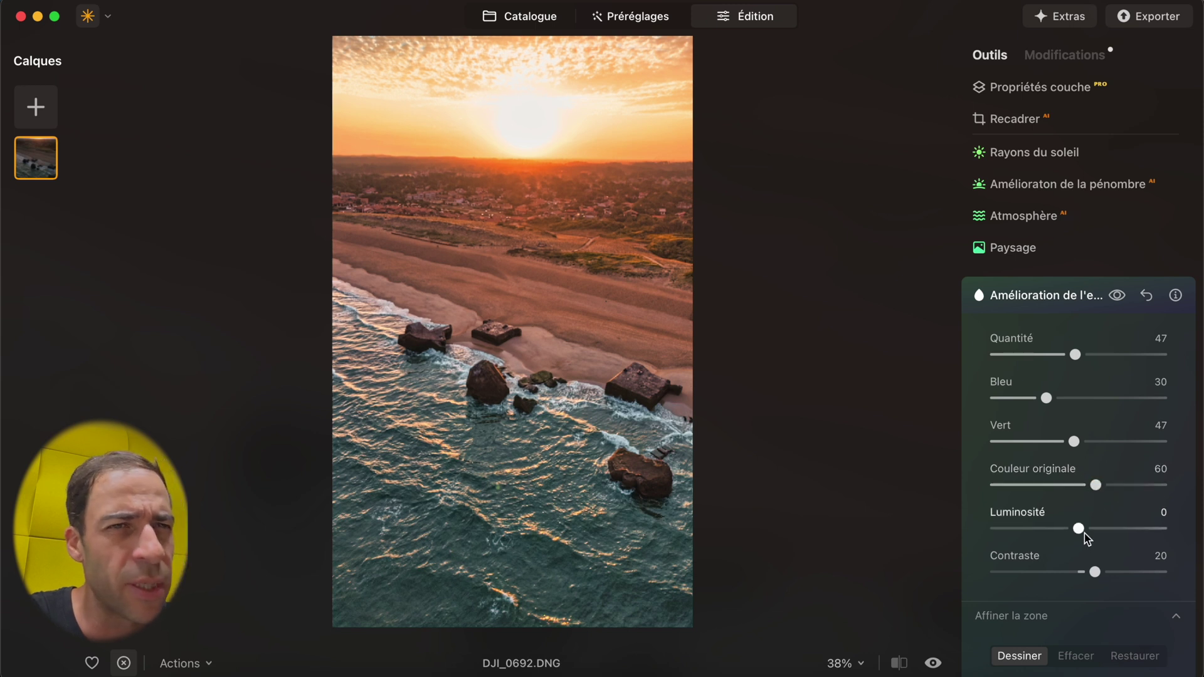
{"action": "left_click_drag", "start_coordinate": [1084, 531], "coordinate": [1134, 575]}
{"action": "scroll", "coordinate": [1107, 309], "scroll_direction": "up", "scroll_amount": 3}
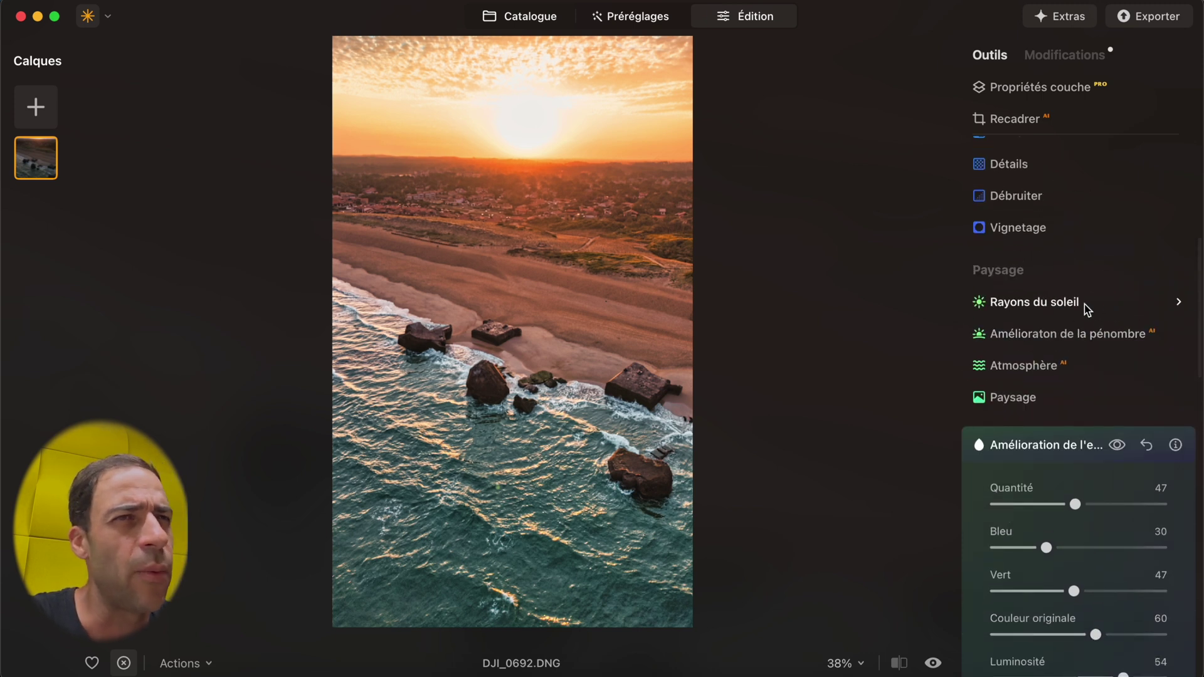
- Add Rayons du soleil at Quantité 30 with the sun centre placed on the setting sun
{"action": "left_click", "coordinate": [1085, 303]}
{"action": "left_click_drag", "start_coordinate": [997, 431], "coordinate": [1046, 431]}
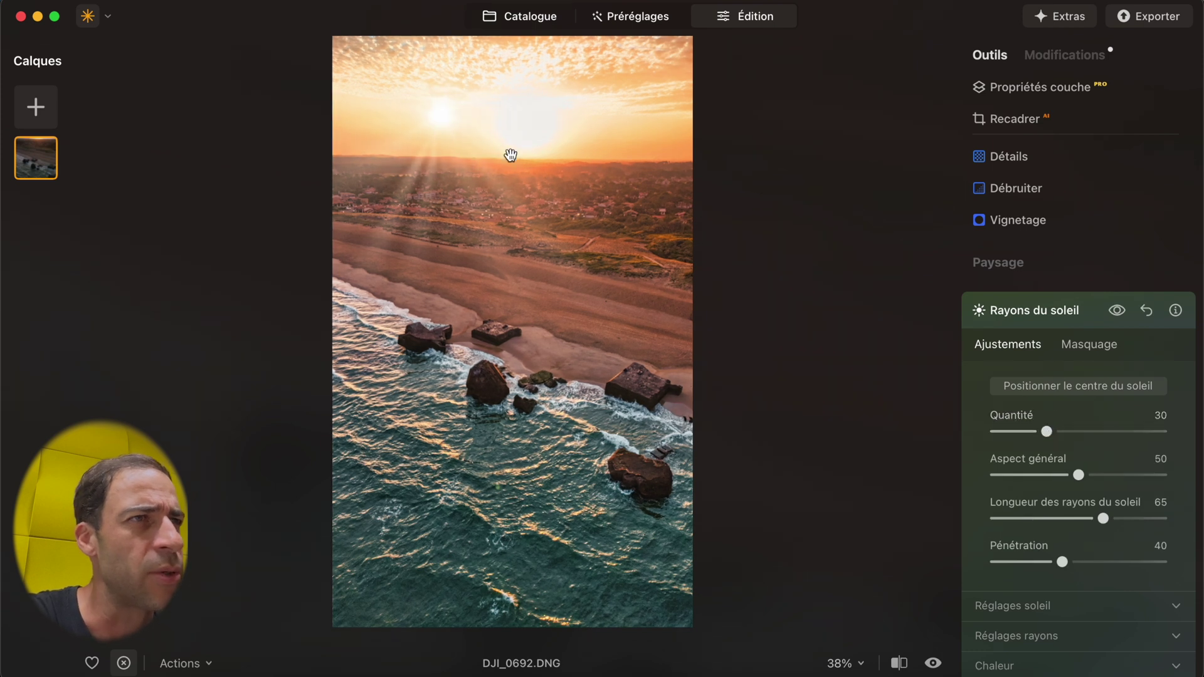
{"action": "left_click_drag", "start_coordinate": [444, 120], "coordinate": [552, 131]}
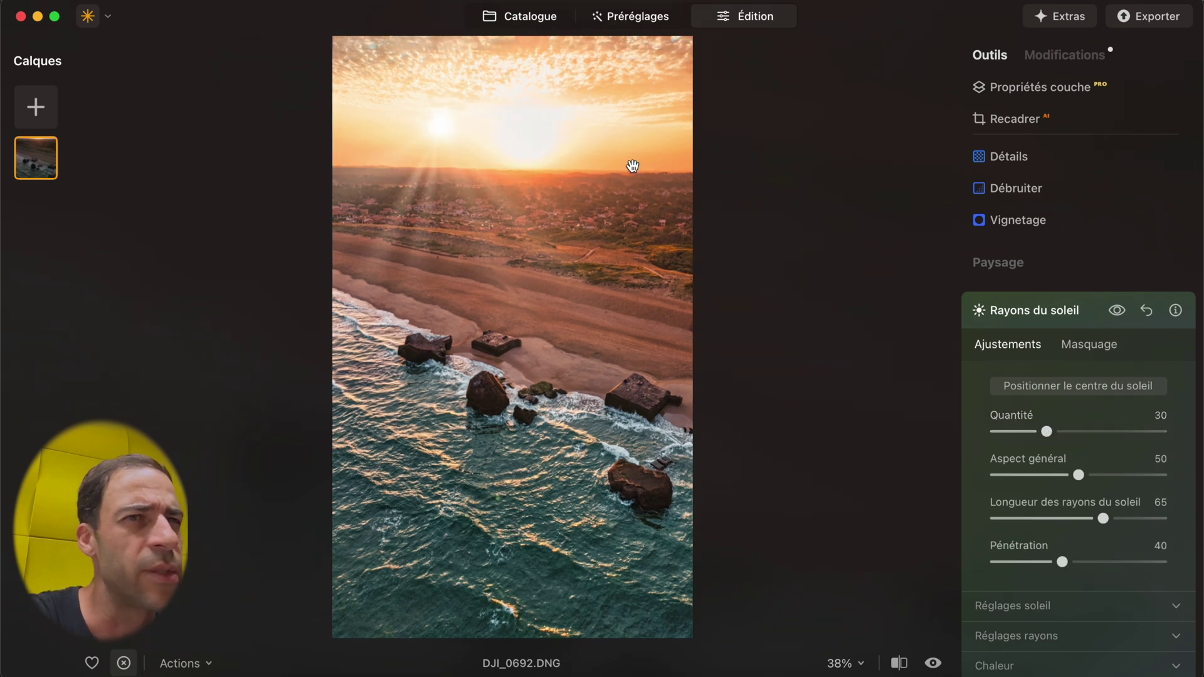
{"action": "scroll", "coordinate": [1070, 448], "scroll_direction": "up", "scroll_amount": 4}
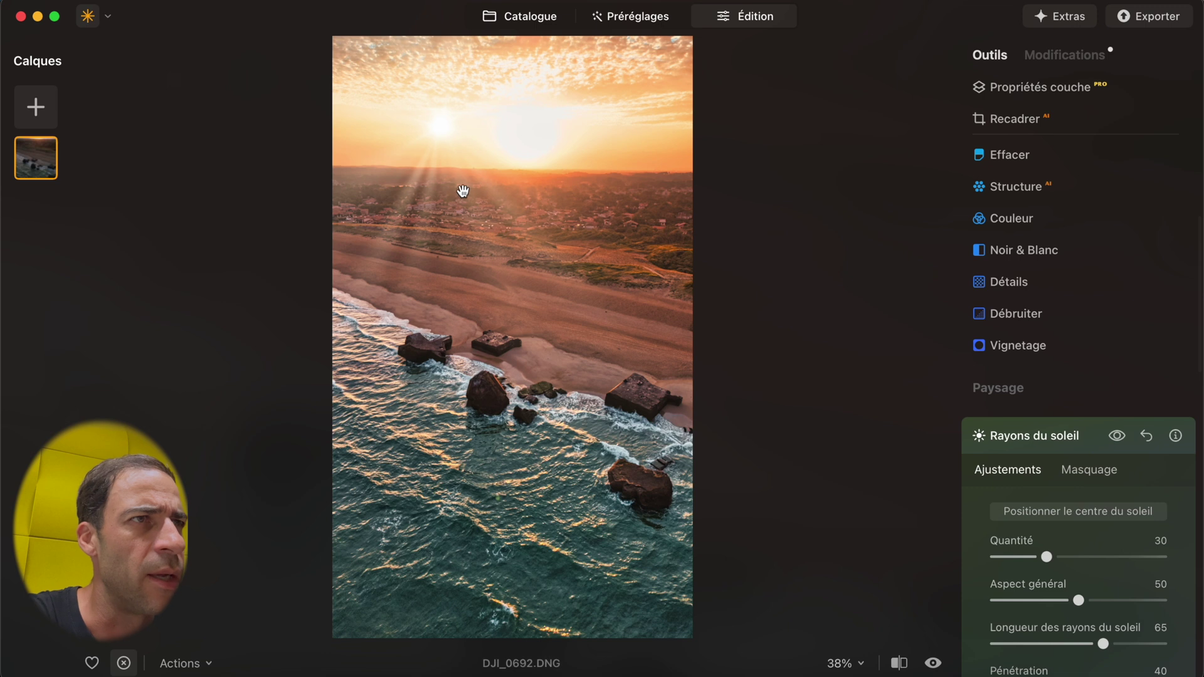
{"action": "left_click_drag", "start_coordinate": [439, 136], "coordinate": [551, 163]}
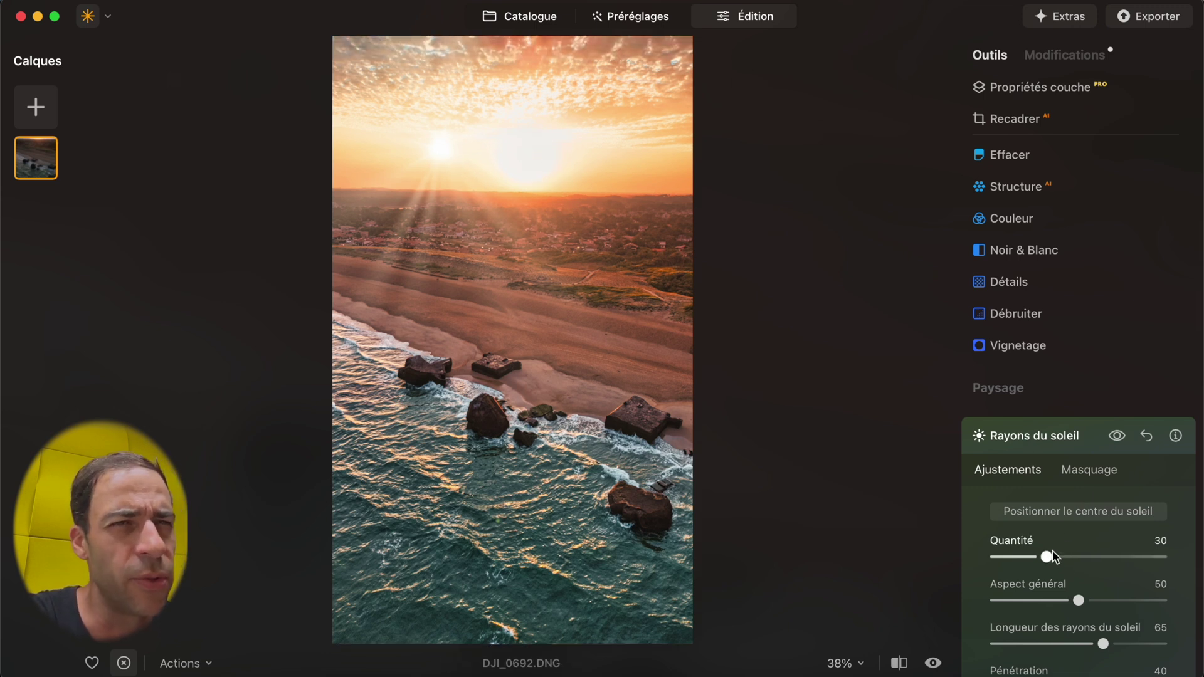
{"action": "left_click", "coordinate": [1088, 515]}
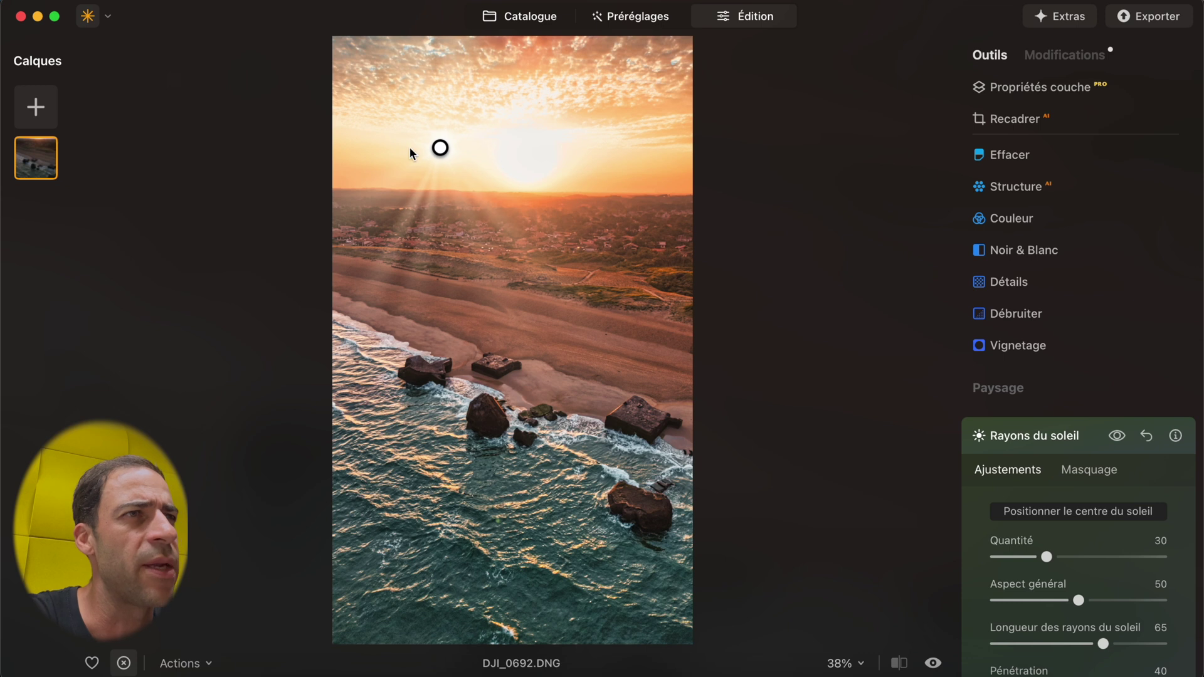
{"action": "mouse_move", "coordinate": [441, 147]}
{"action": "left_mouse_down"}
{"action": "mouse_move", "coordinate": [529, 153]}
{"action": "mouse_move", "coordinate": [526, 172]}
{"action": "left_mouse_up"}
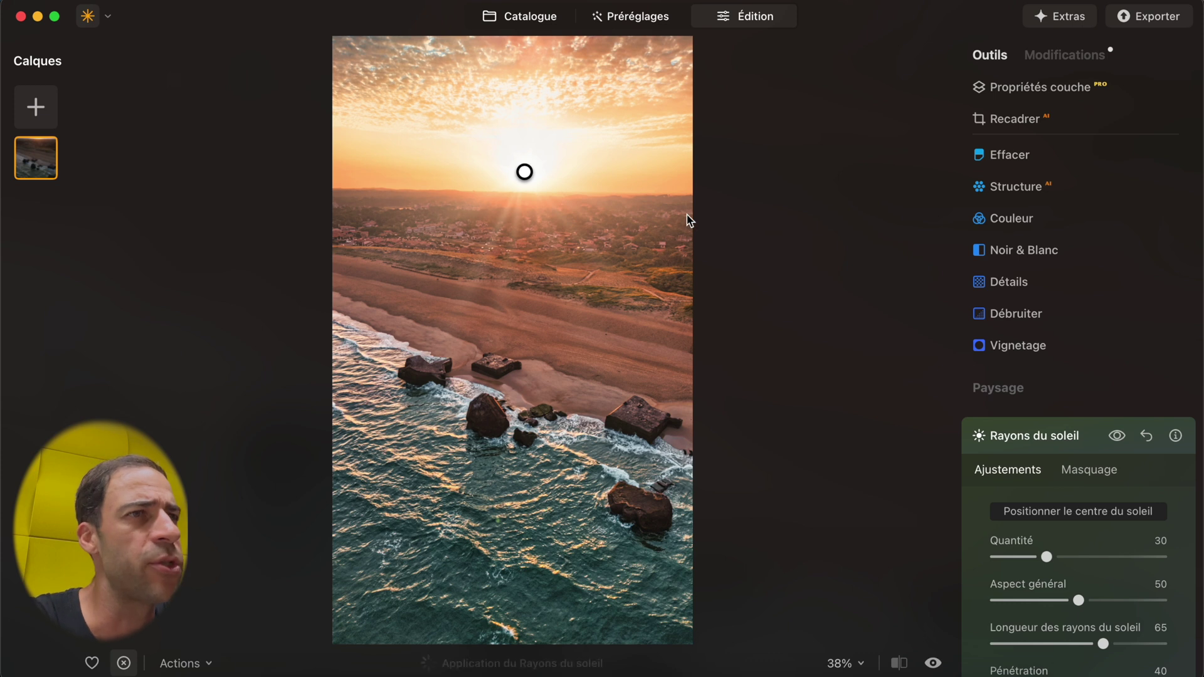
- Set Sun Radius to 67, Chaleur des rayons to 71 and Chaleur du Soleil to 67
{"action": "scroll", "coordinate": [1077, 479], "scroll_direction": "down", "scroll_amount": 5}
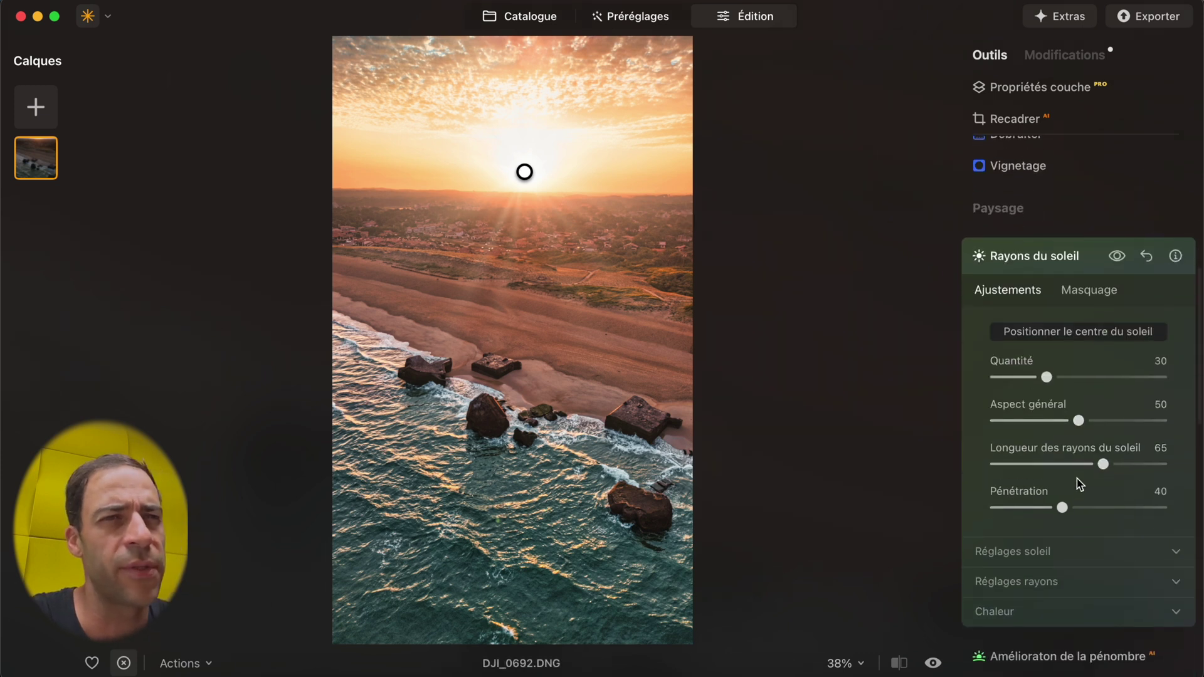
{"action": "left_click", "coordinate": [1055, 553]}
{"action": "scroll", "coordinate": [1055, 553], "scroll_direction": "down", "scroll_amount": 5}
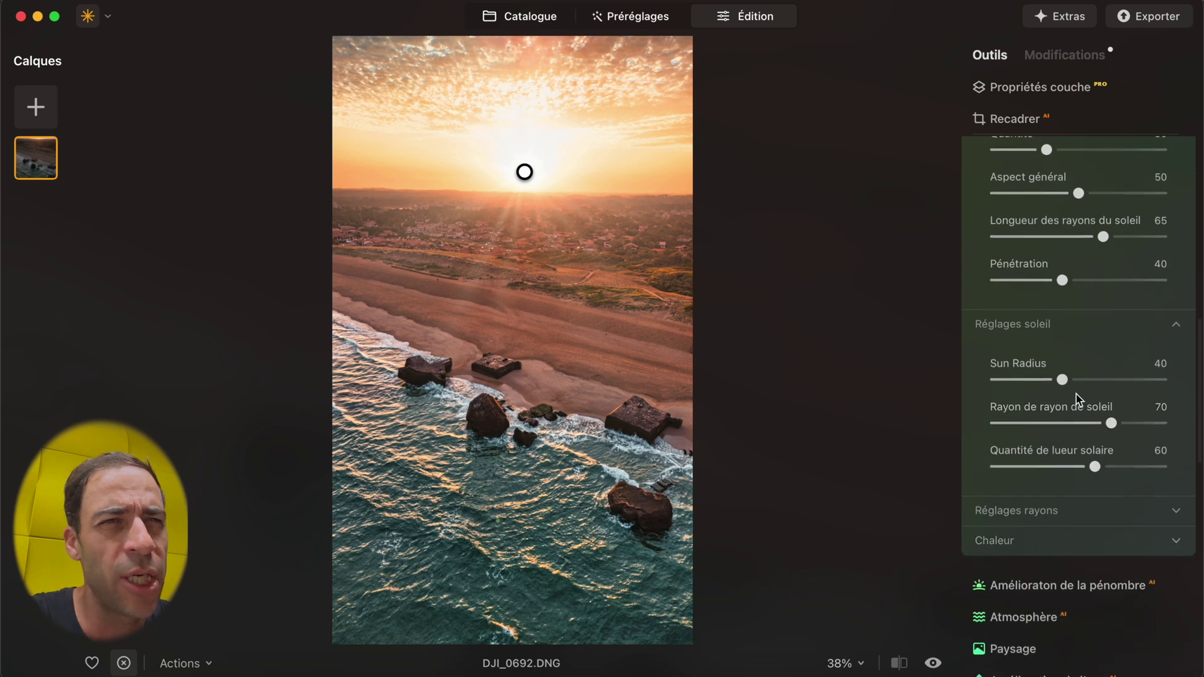
{"action": "left_click_drag", "start_coordinate": [1062, 379], "coordinate": [1112, 385]}
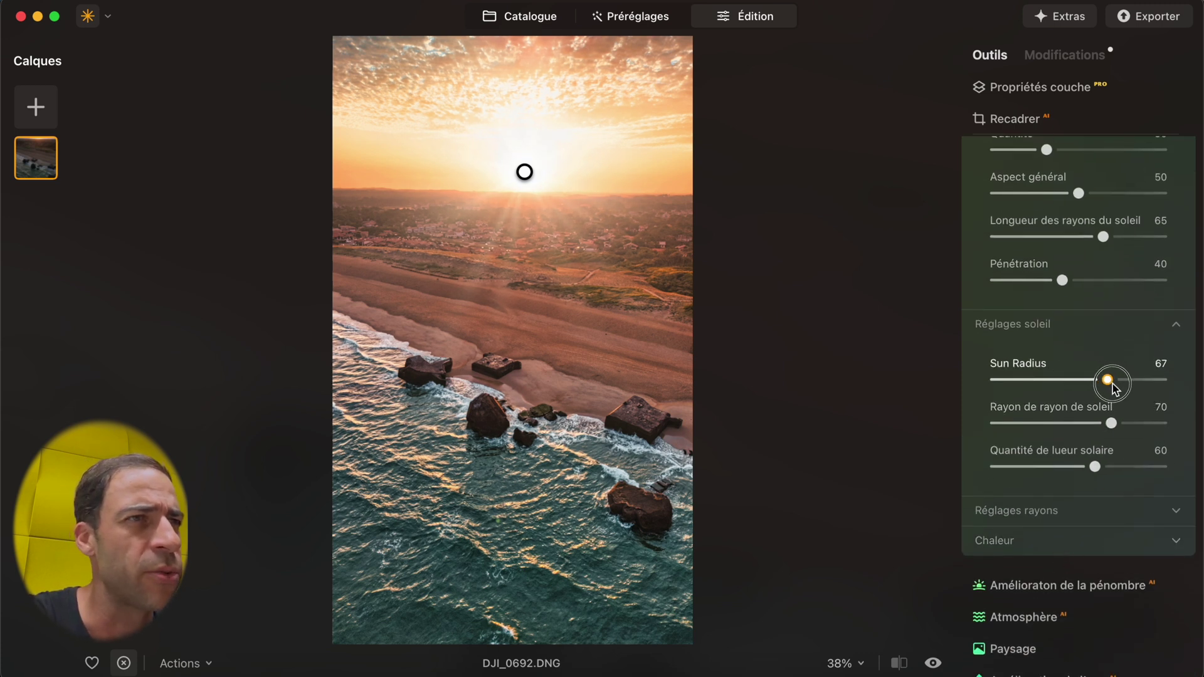
{"action": "scroll", "coordinate": [1102, 386], "scroll_direction": "down", "scroll_amount": 3}
{"action": "left_click", "coordinate": [1093, 401]}
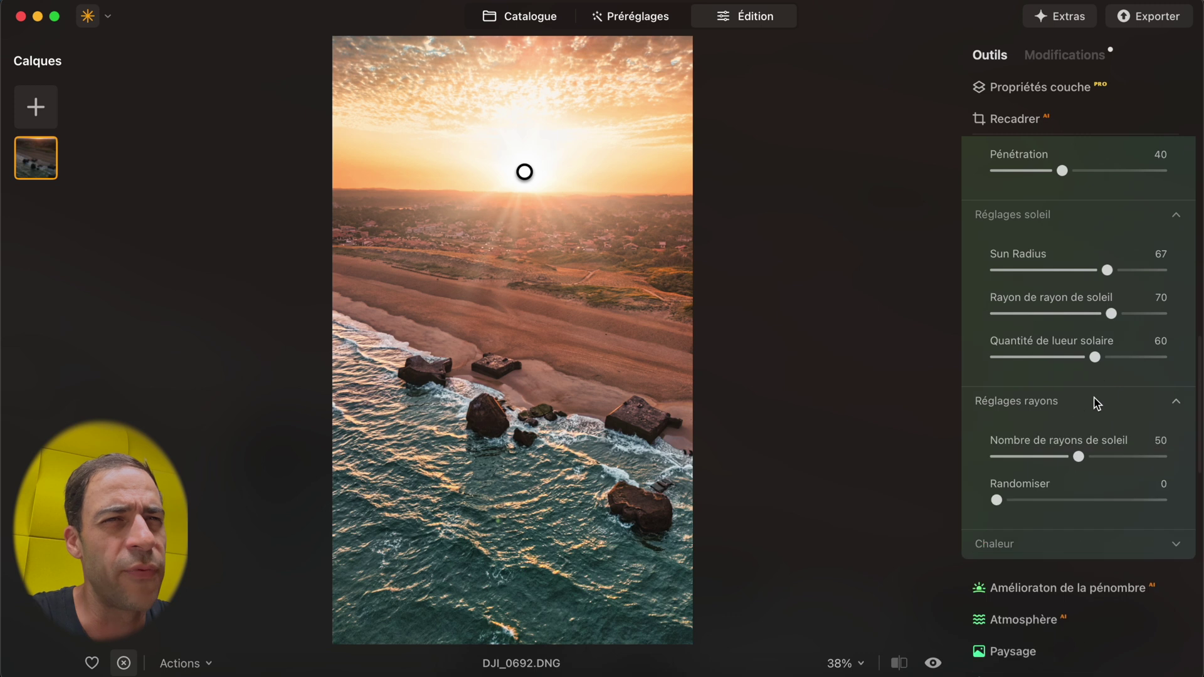
{"action": "scroll", "coordinate": [1094, 401], "scroll_direction": "up", "scroll_amount": 3}
{"action": "scroll", "coordinate": [1096, 402], "scroll_direction": "down", "scroll_amount": 5}
{"action": "left_click", "coordinate": [1042, 423]}
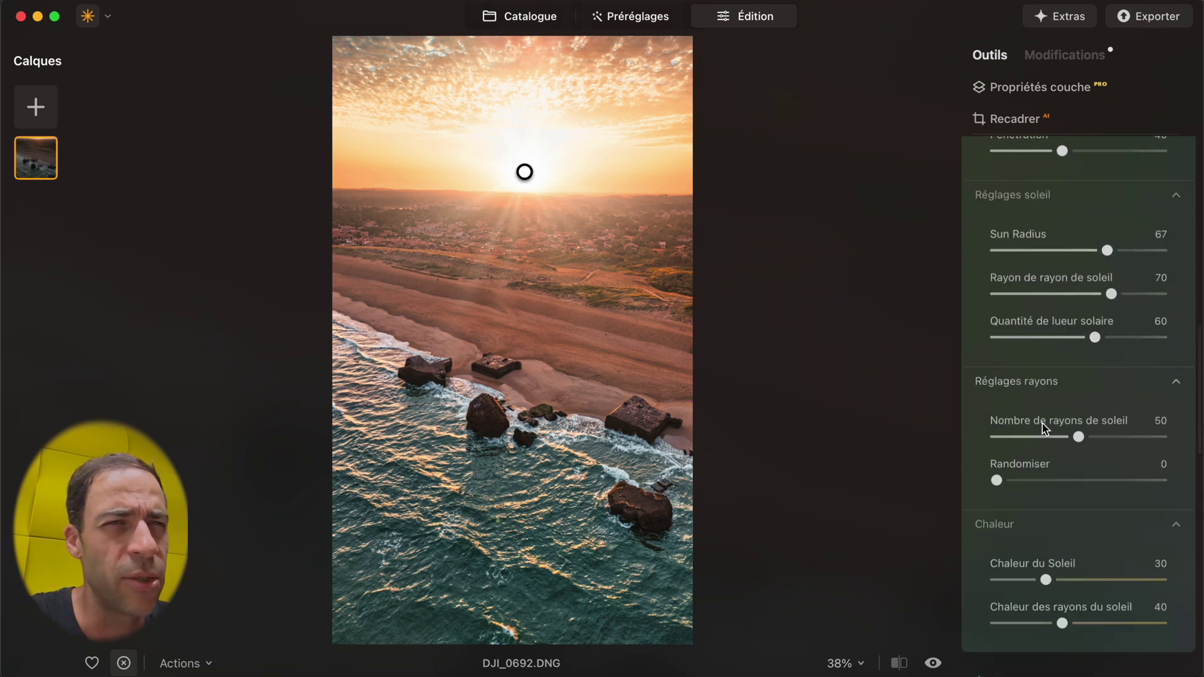
{"action": "scroll", "coordinate": [1043, 423], "scroll_direction": "down", "scroll_amount": 4}
{"action": "left_click_drag", "start_coordinate": [1066, 458], "coordinate": [1126, 459]}
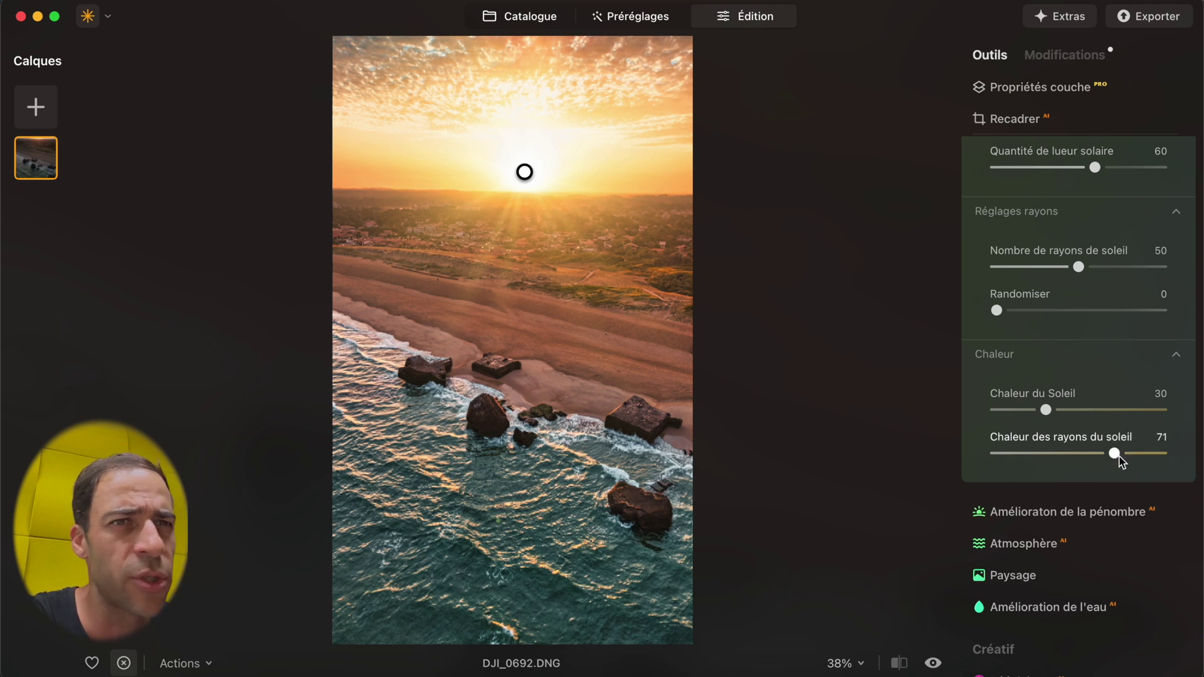
{"action": "left_click_drag", "start_coordinate": [1046, 410], "coordinate": [1110, 411]}
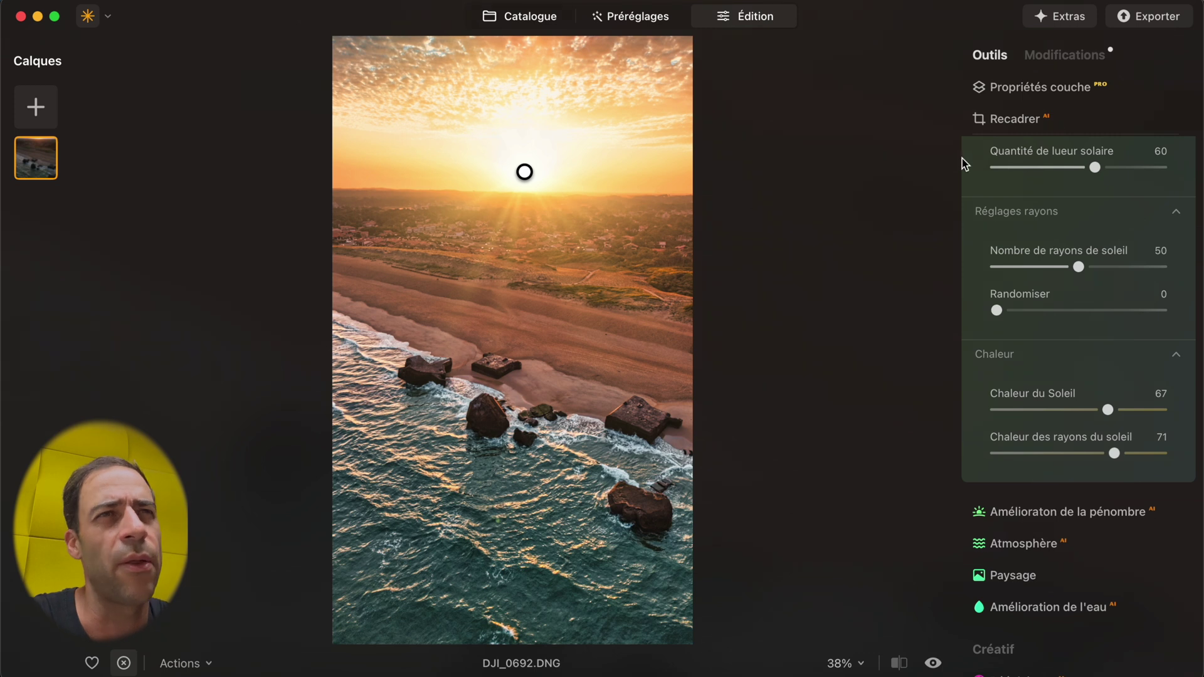
{"action": "left_click", "coordinate": [1113, 91]}
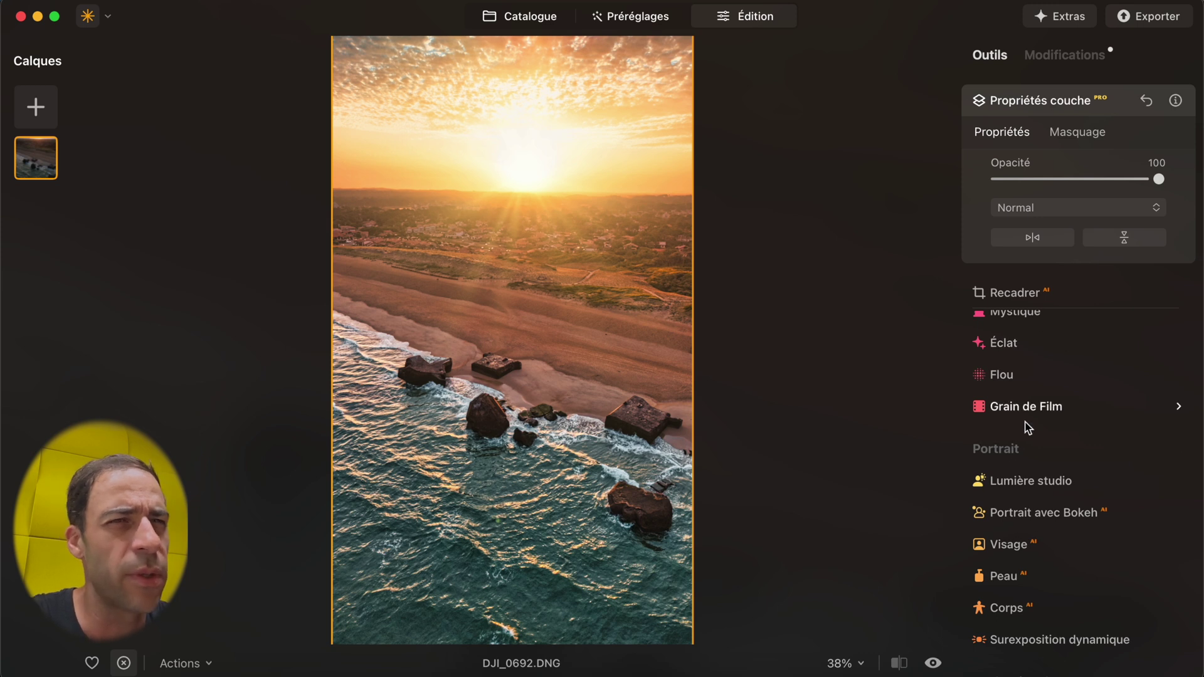
- Review the layer properties (full opacity, Normal blending) and scroll the Outils list back to Favoris
{"action": "scroll", "coordinate": [1028, 428], "scroll_direction": "down", "scroll_amount": 3}
{"action": "scroll", "coordinate": [1028, 428], "scroll_direction": "up", "scroll_amount": 5}
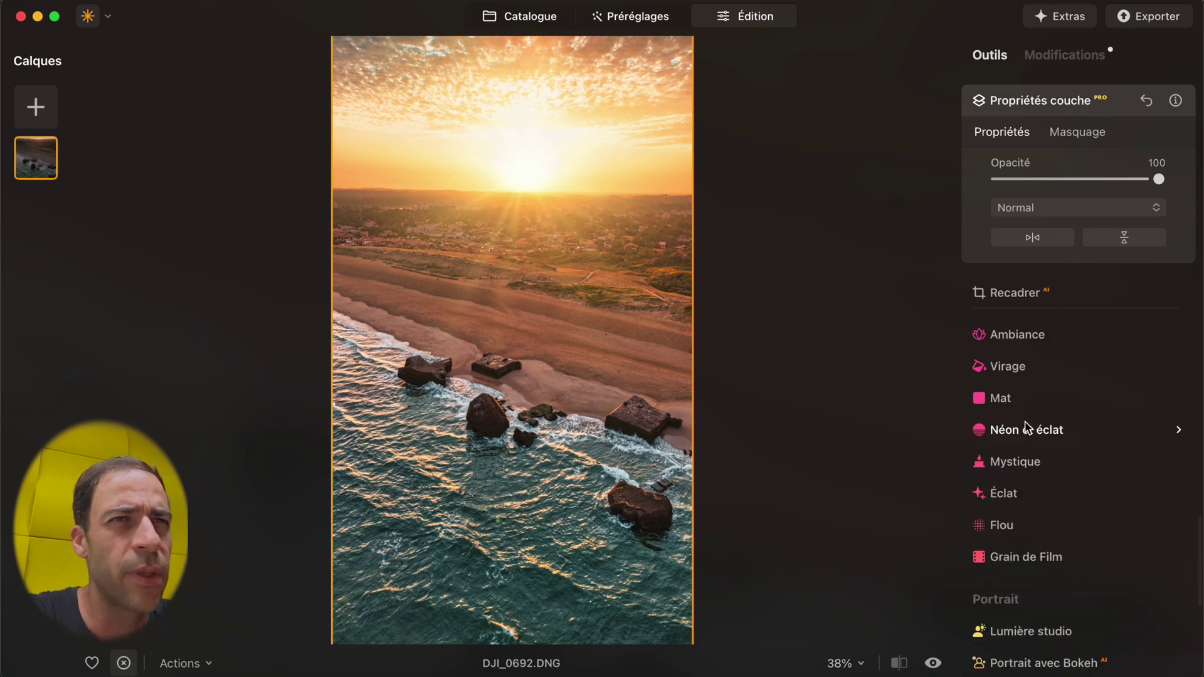
{"action": "scroll", "coordinate": [1002, 398], "scroll_direction": "up", "scroll_amount": 5}
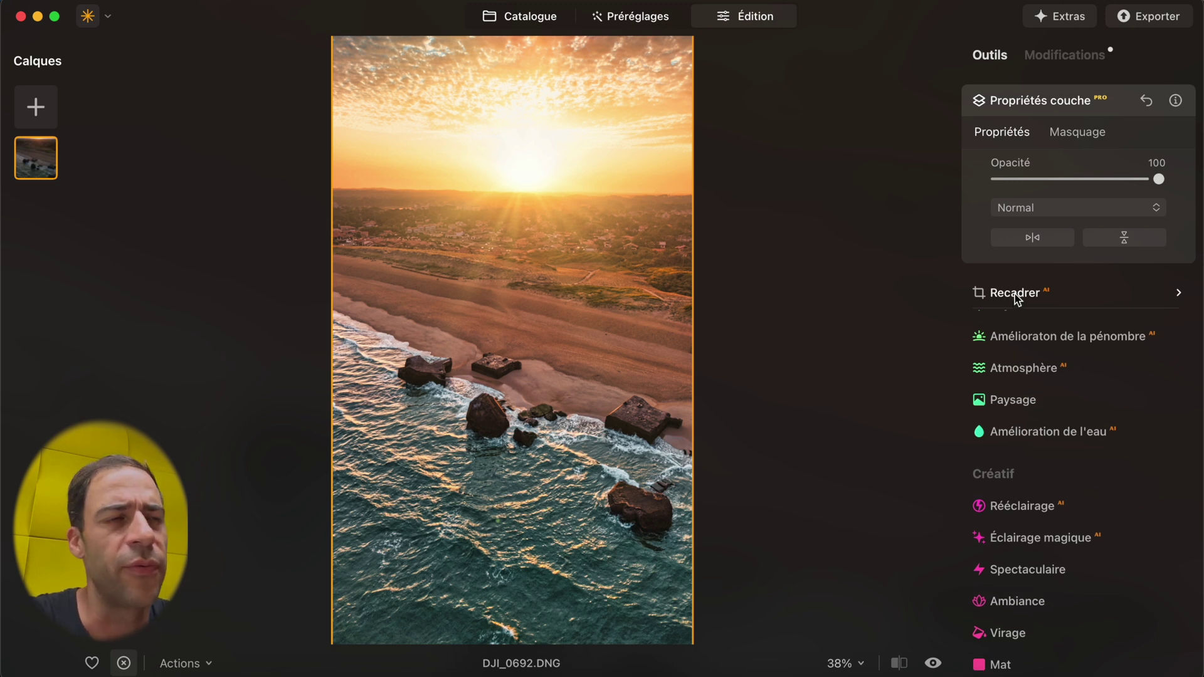
{"action": "scroll", "coordinate": [1034, 535], "scroll_direction": "down", "scroll_amount": 10}
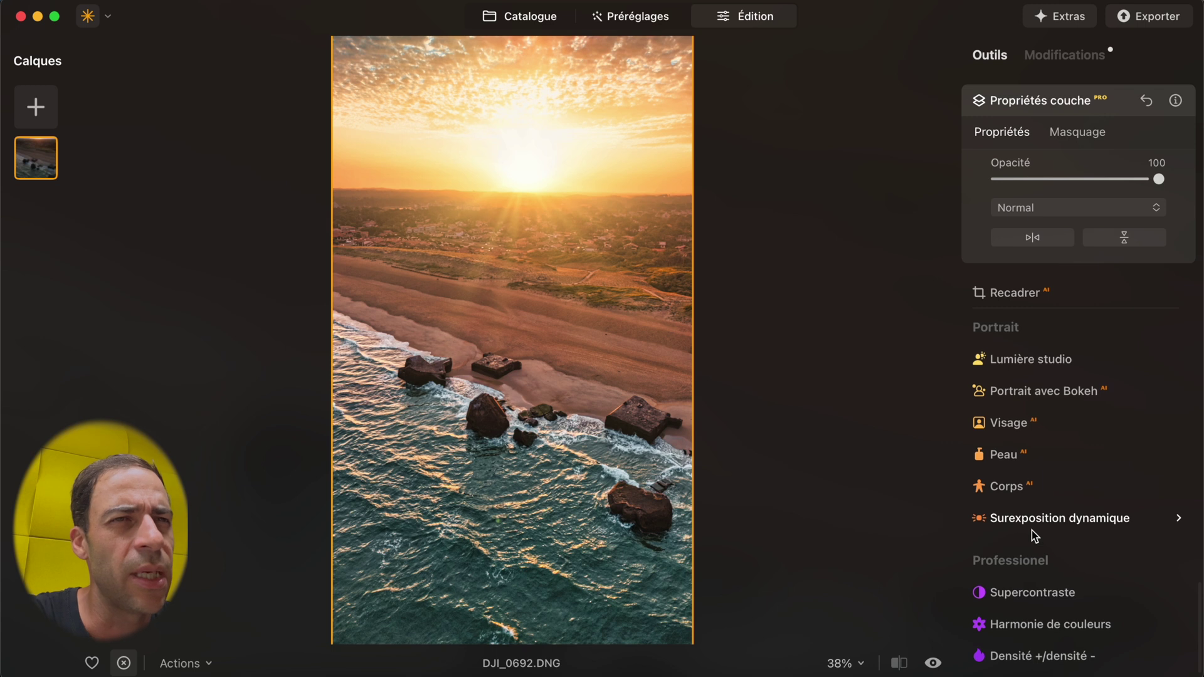
{"action": "scroll", "coordinate": [1034, 535], "scroll_direction": "down", "scroll_amount": 2}
{"action": "scroll", "coordinate": [1035, 536], "scroll_direction": "up", "scroll_amount": 10}
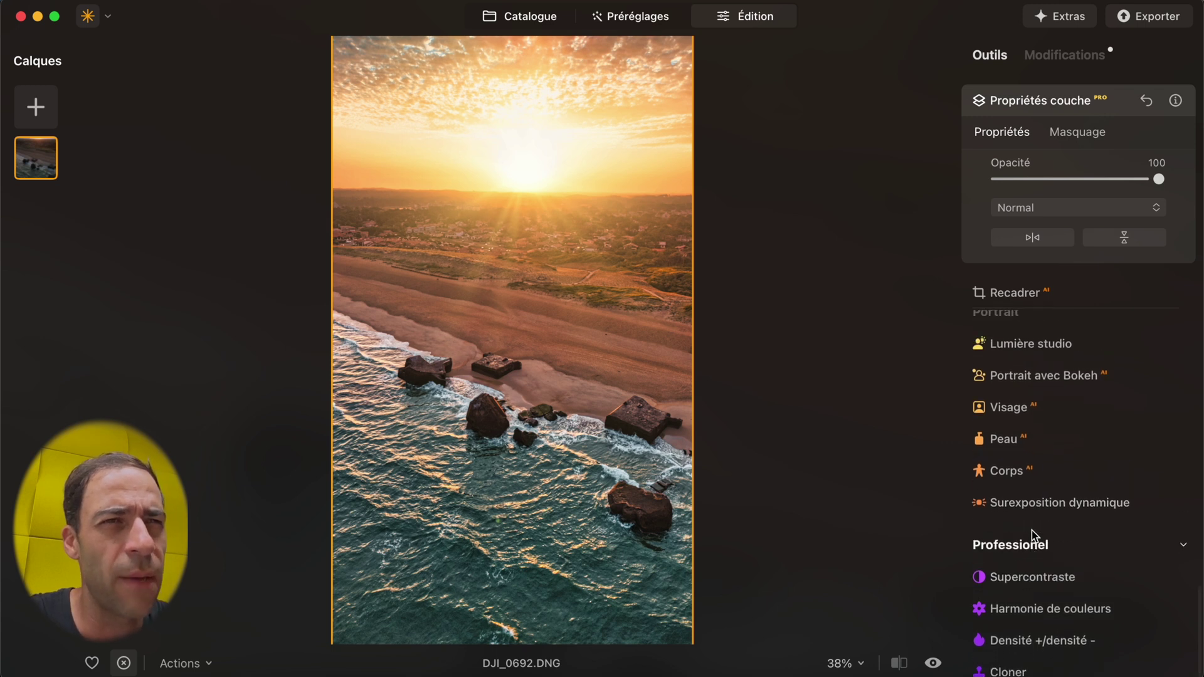
{"action": "scroll", "coordinate": [1033, 536], "scroll_direction": "up", "scroll_amount": 5}
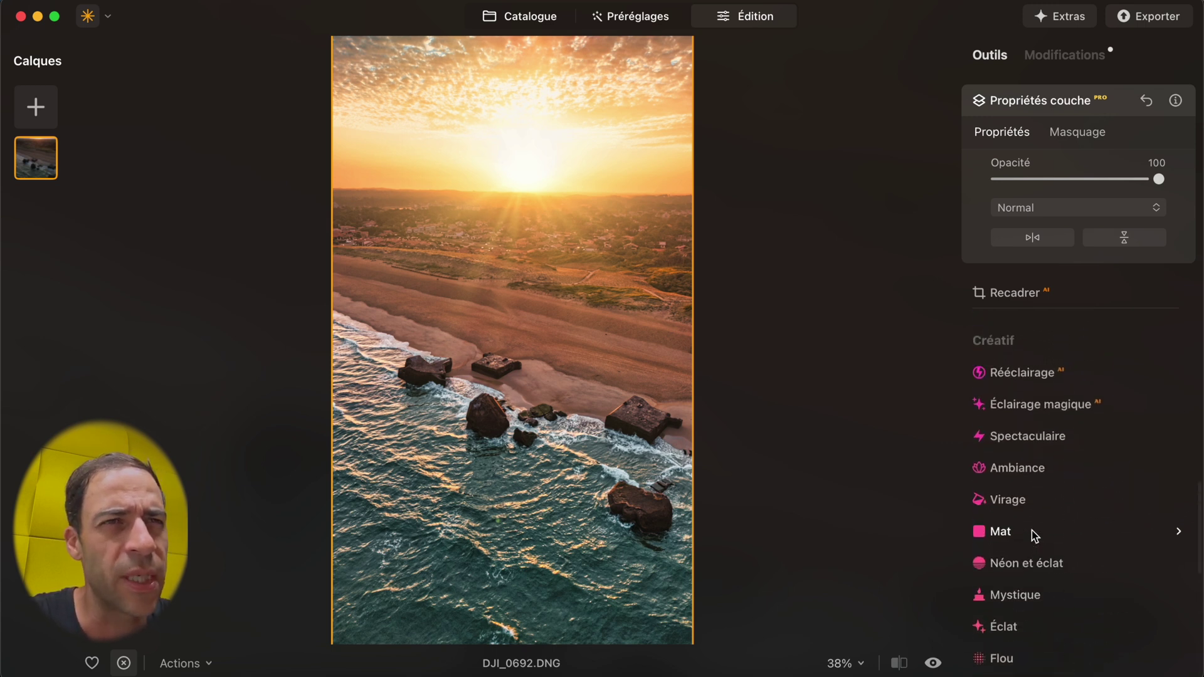
{"action": "scroll", "coordinate": [1032, 535], "scroll_direction": "up", "scroll_amount": 3}
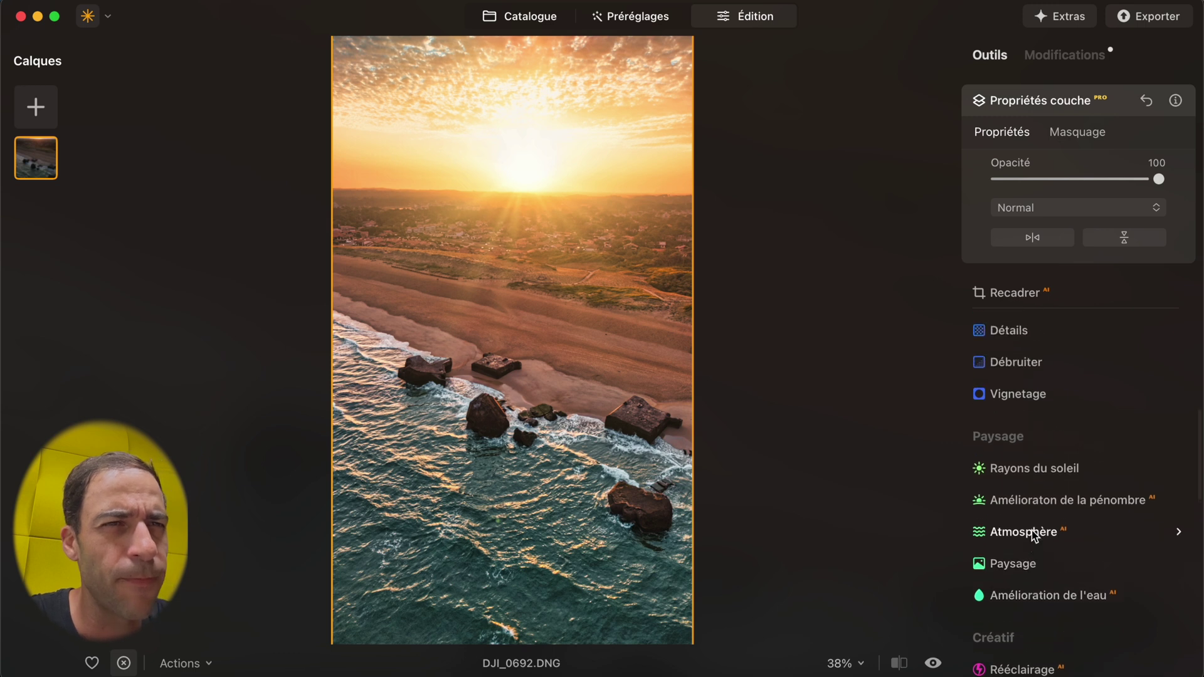
{"action": "scroll", "coordinate": [1032, 534], "scroll_direction": "up", "scroll_amount": 5}
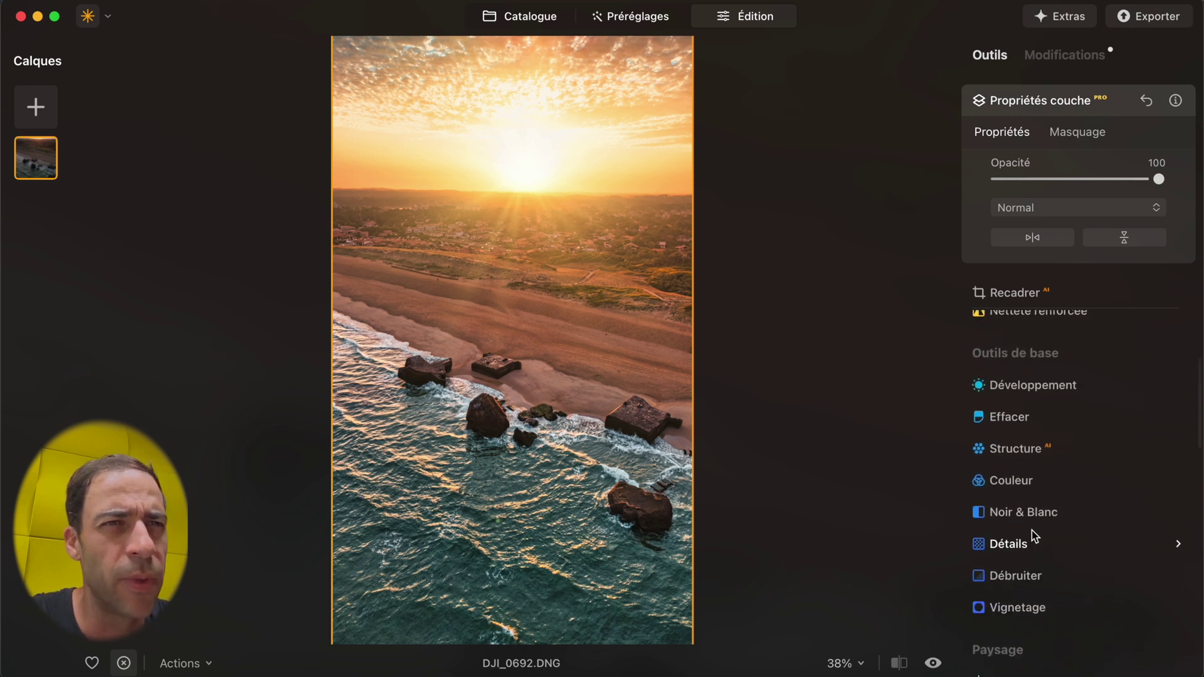
{"action": "scroll", "coordinate": [1032, 535], "scroll_direction": "up", "scroll_amount": 1}
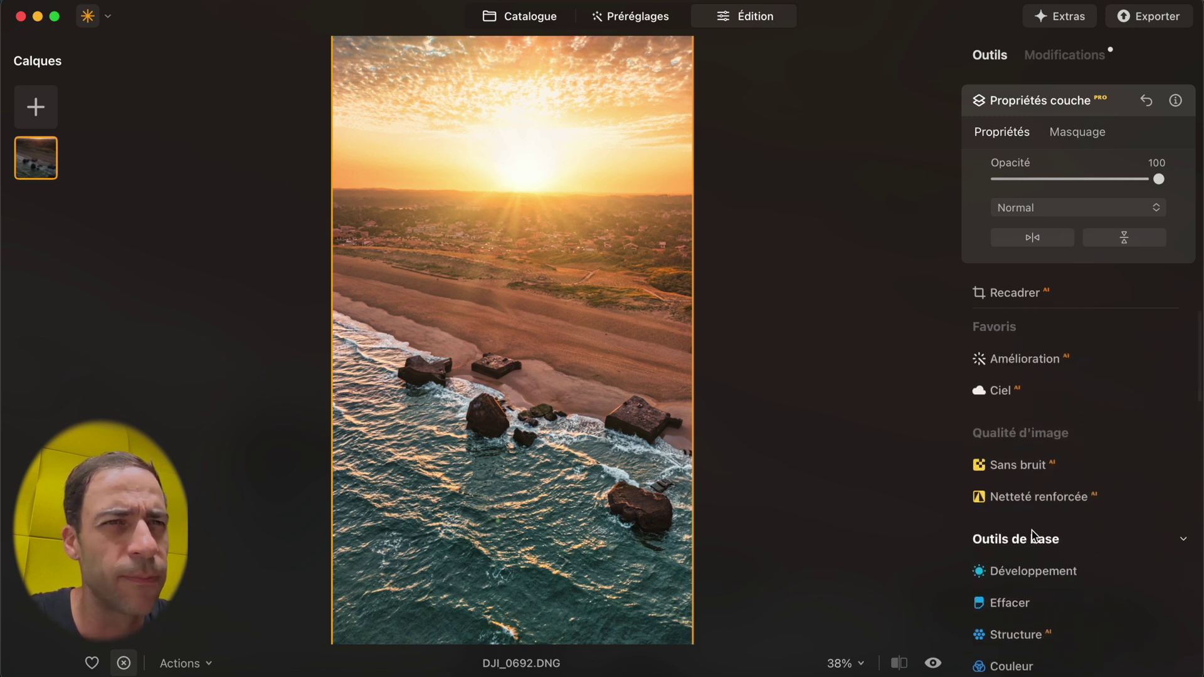
- Try the Dramatic Sunset 1 and Sunset 2 skies and preview the paid sky pack in the store
{"action": "left_click", "coordinate": [998, 394]}
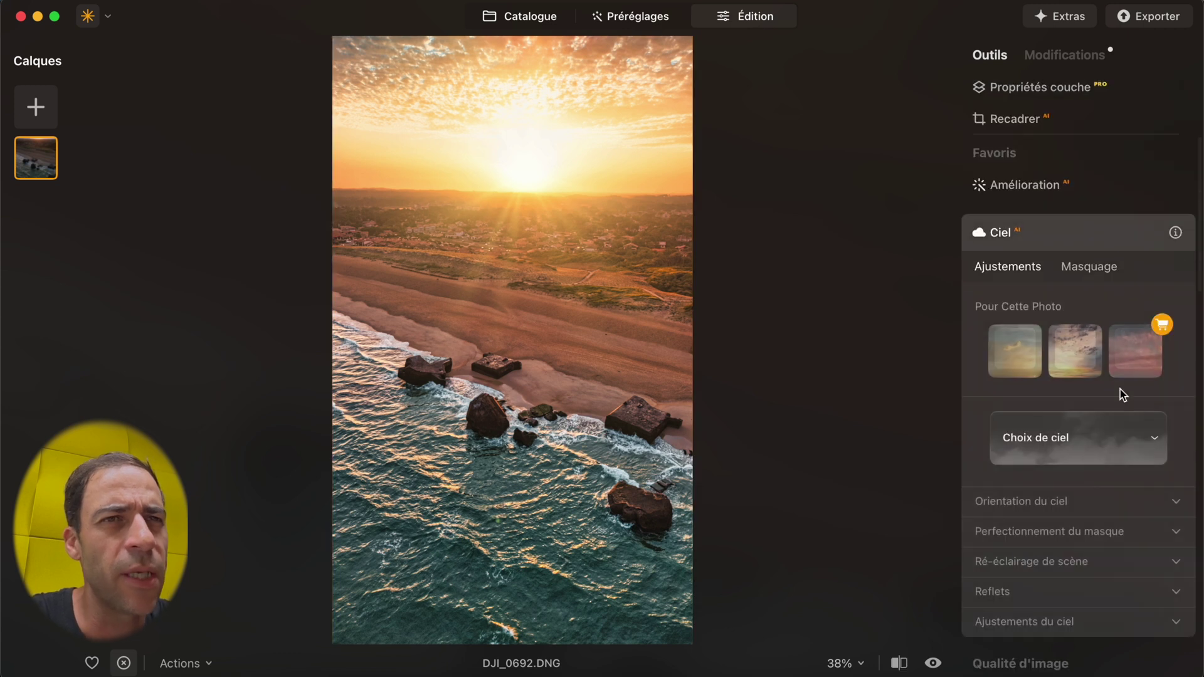
{"action": "left_click", "coordinate": [1085, 360]}
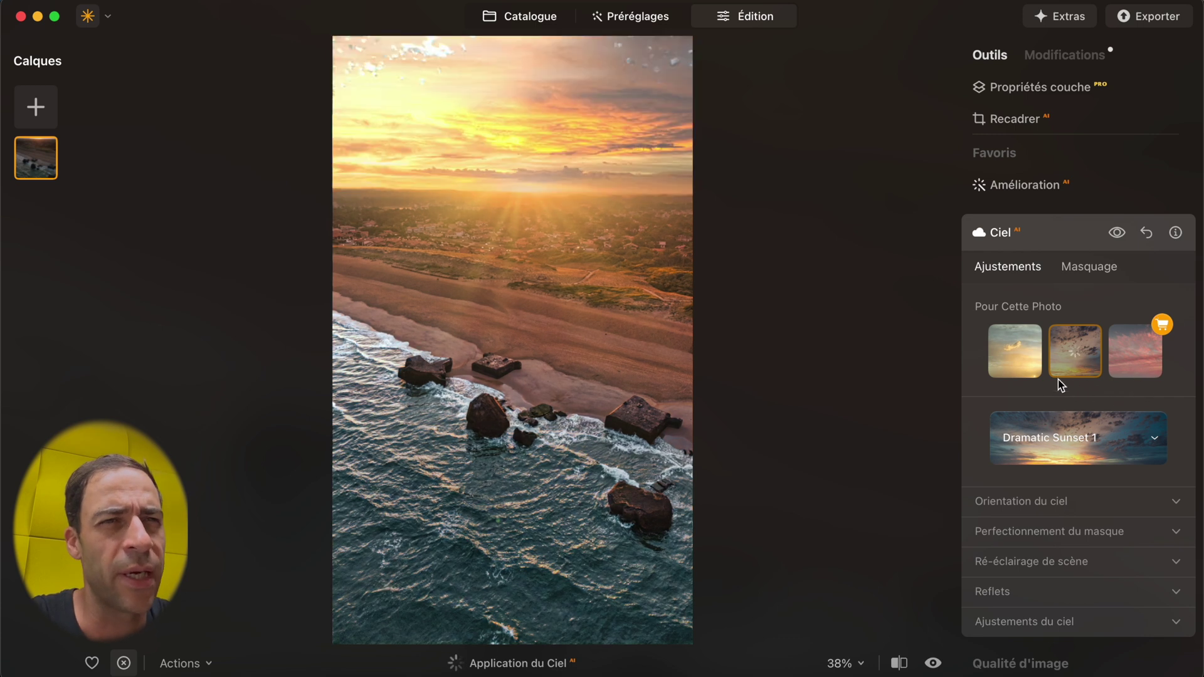
{"action": "left_click", "coordinate": [1016, 362]}
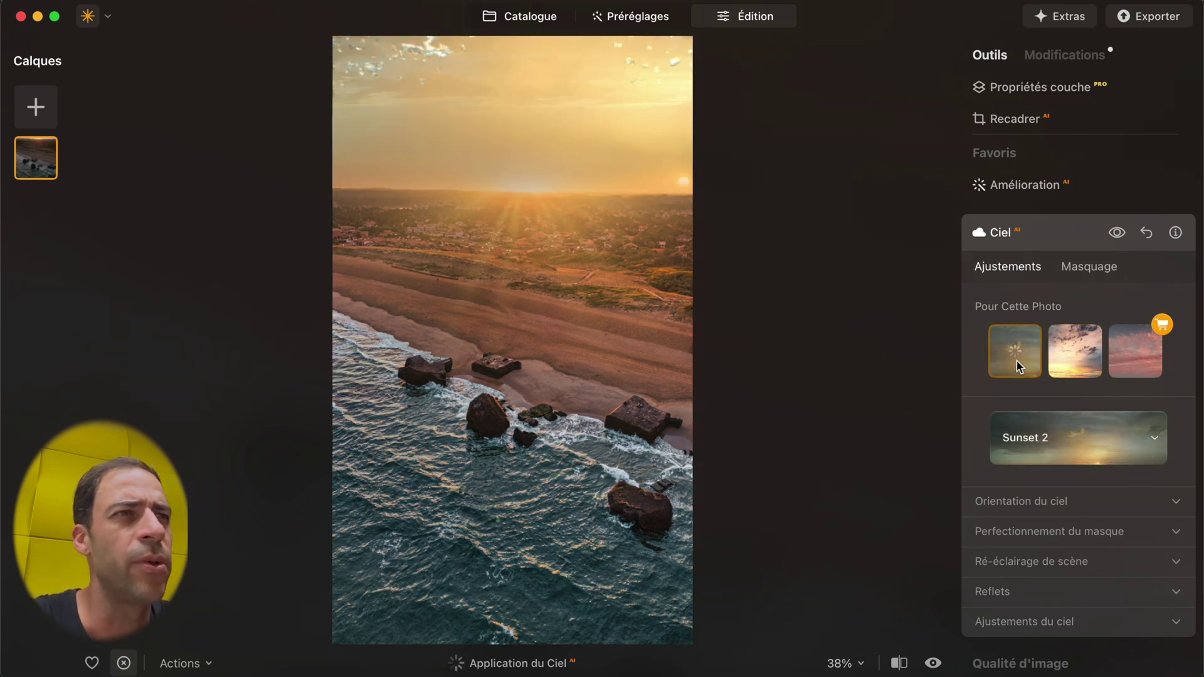
{"action": "left_click", "coordinate": [1143, 348]}
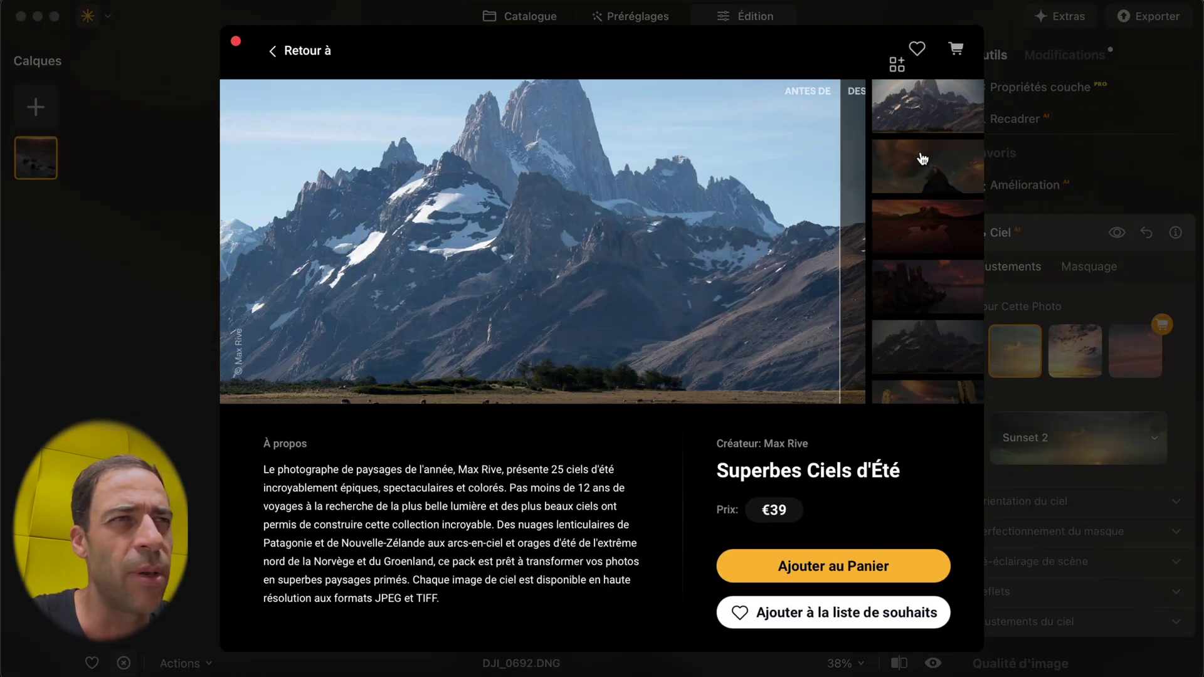
{"action": "left_click", "coordinate": [236, 41]}
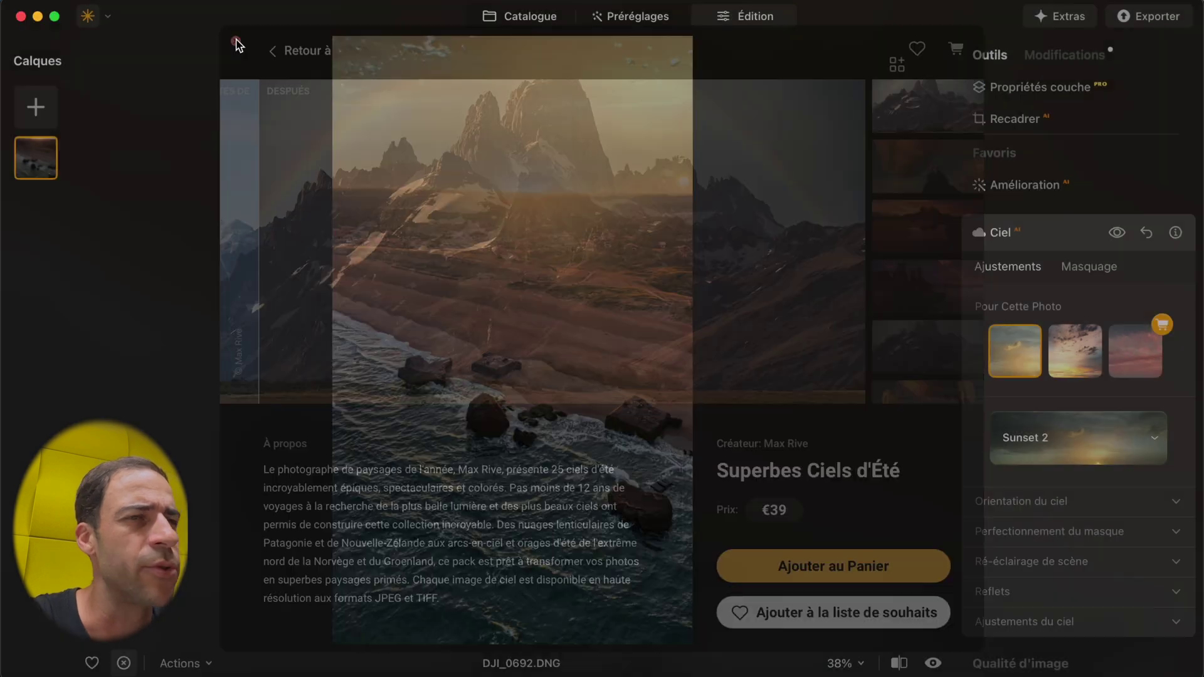
- Try Dramatic Sunset 2, 3 and 1, Sunset 3 and 4, Sunset Clouds 3 and Starry Night 2 skies
{"action": "left_click", "coordinate": [1062, 446]}
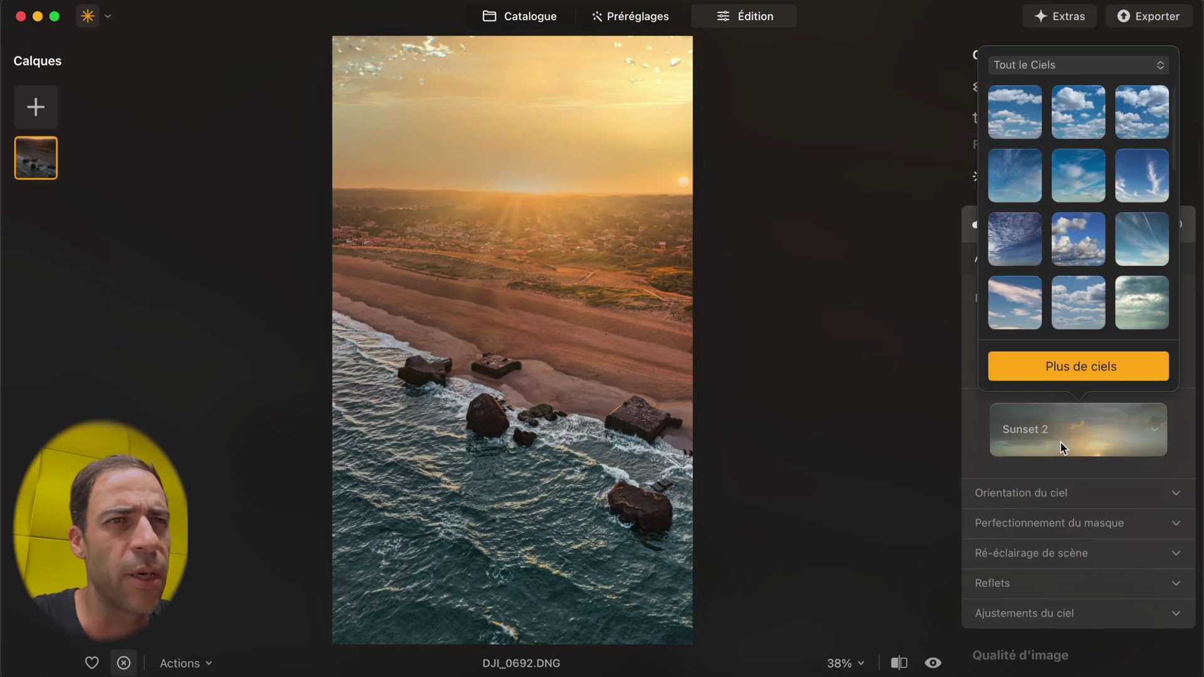
{"action": "scroll", "coordinate": [1052, 170], "scroll_direction": "down", "scroll_amount": 10}
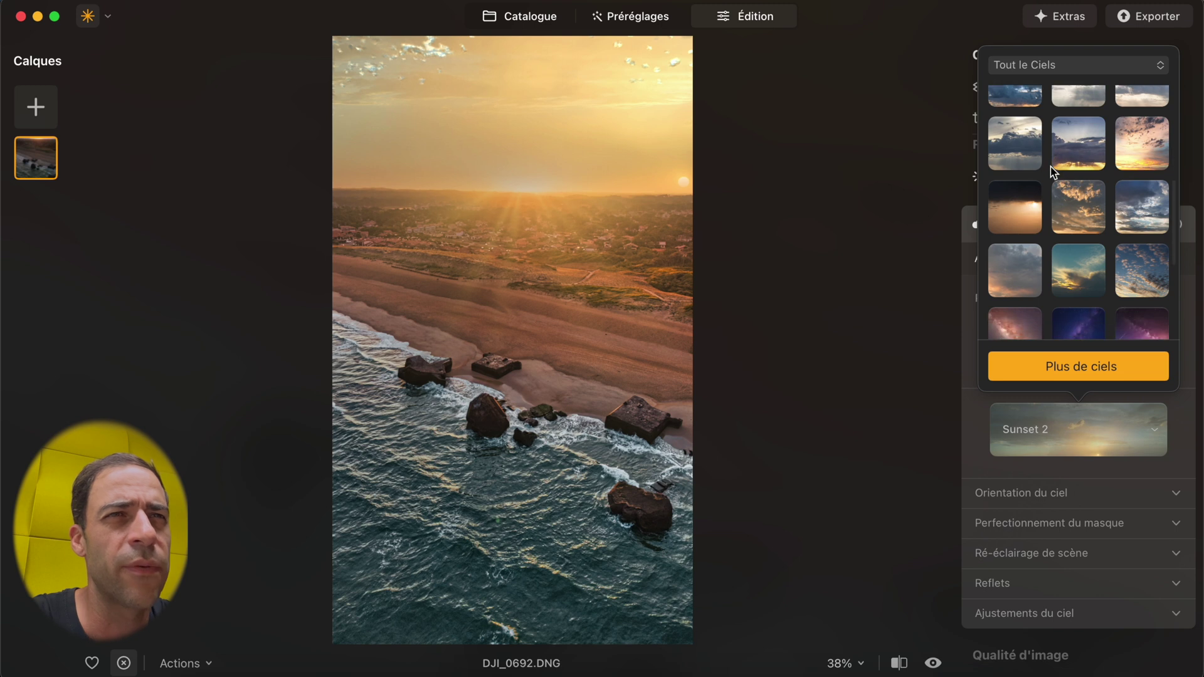
{"action": "left_click", "coordinate": [1016, 214]}
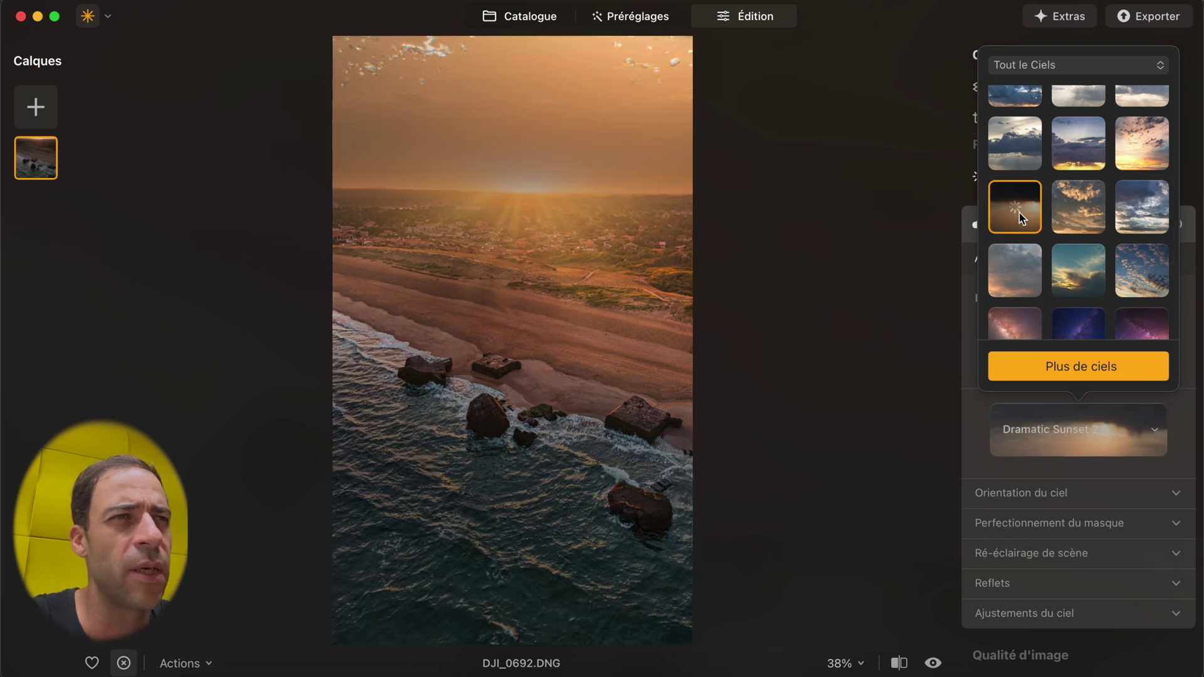
{"action": "left_click", "coordinate": [1076, 217]}
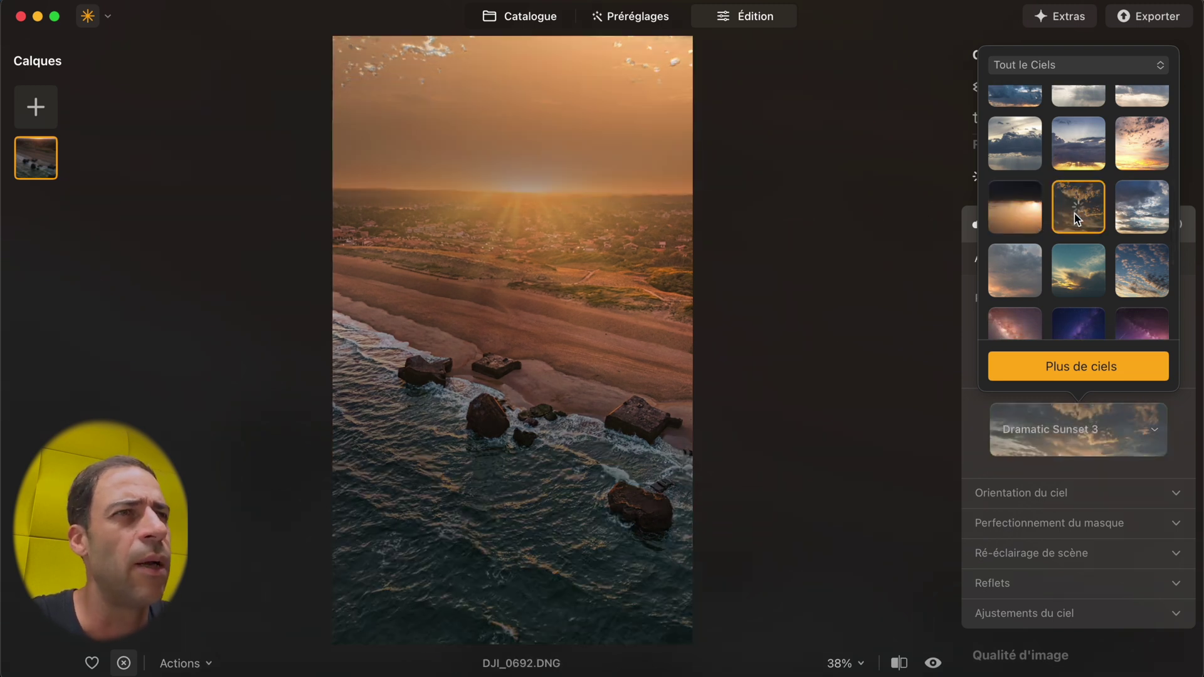
{"action": "left_click", "coordinate": [1144, 164]}
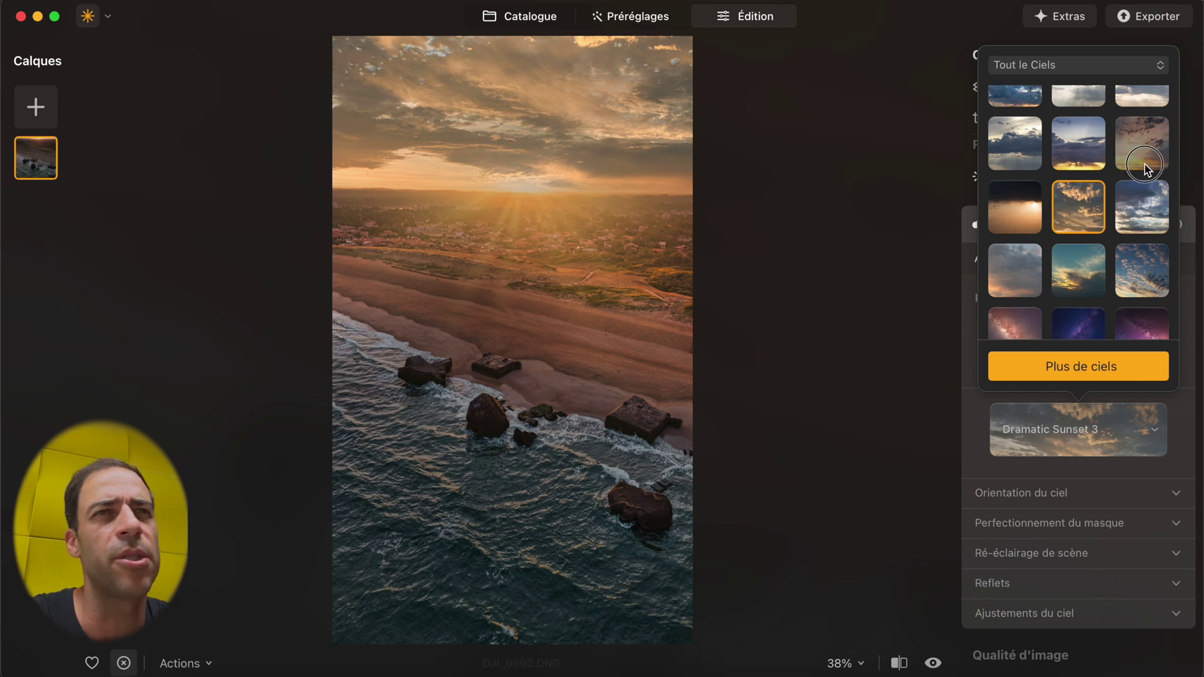
{"action": "scroll", "coordinate": [1121, 243], "scroll_direction": "down", "scroll_amount": 5}
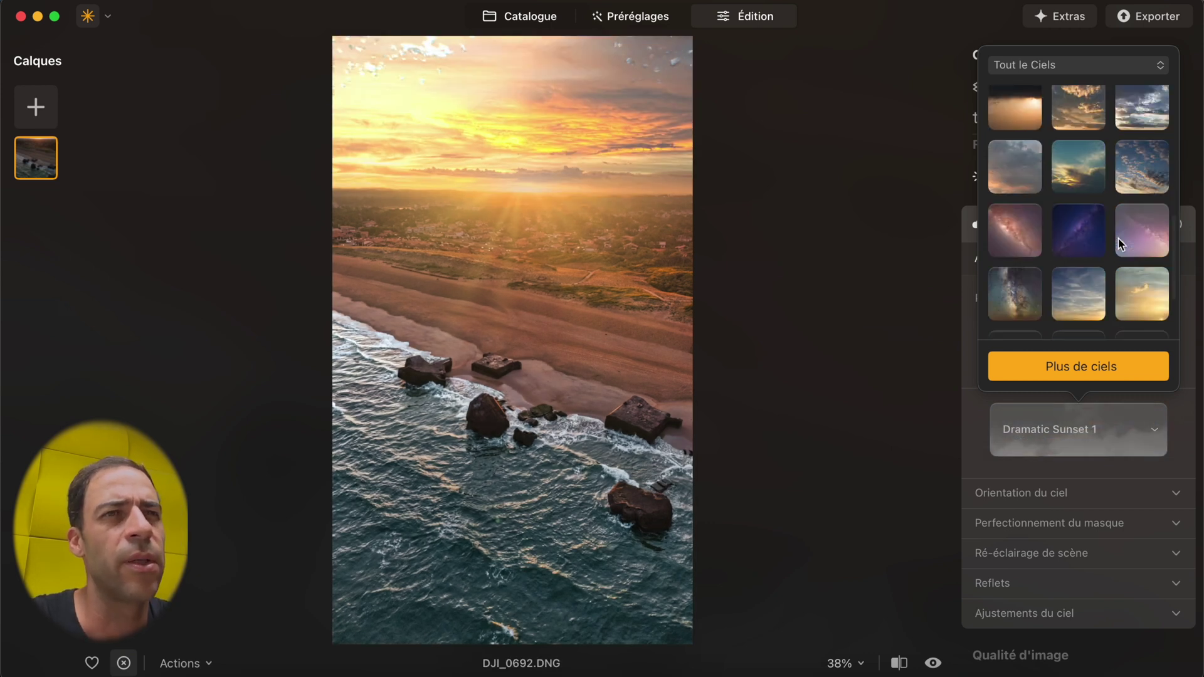
{"action": "scroll", "coordinate": [1119, 238], "scroll_direction": "down", "scroll_amount": 2}
{"action": "left_click", "coordinate": [1025, 260]}
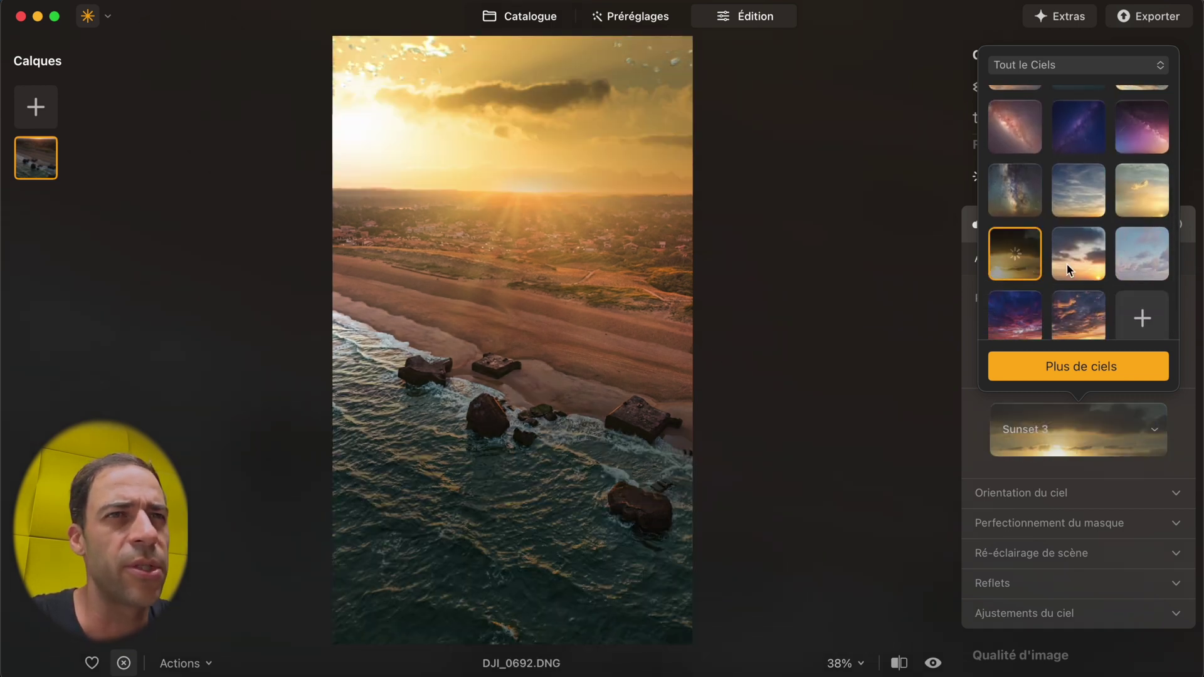
{"action": "left_click", "coordinate": [1072, 269]}
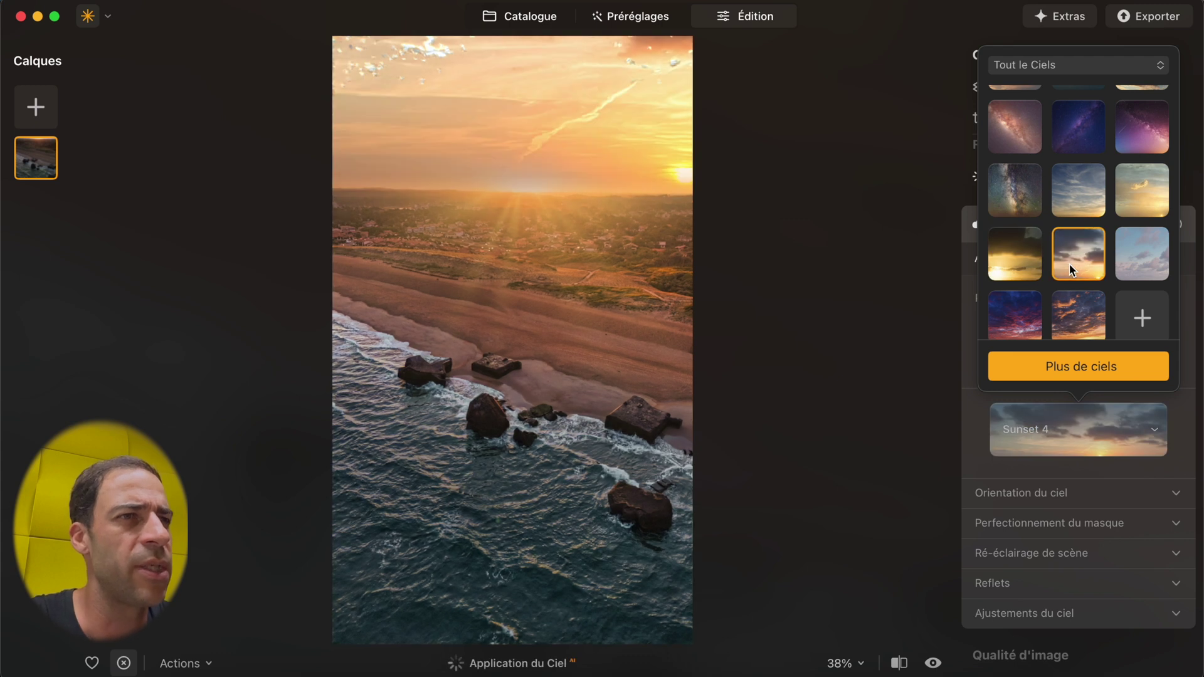
{"action": "left_click", "coordinate": [1084, 321]}
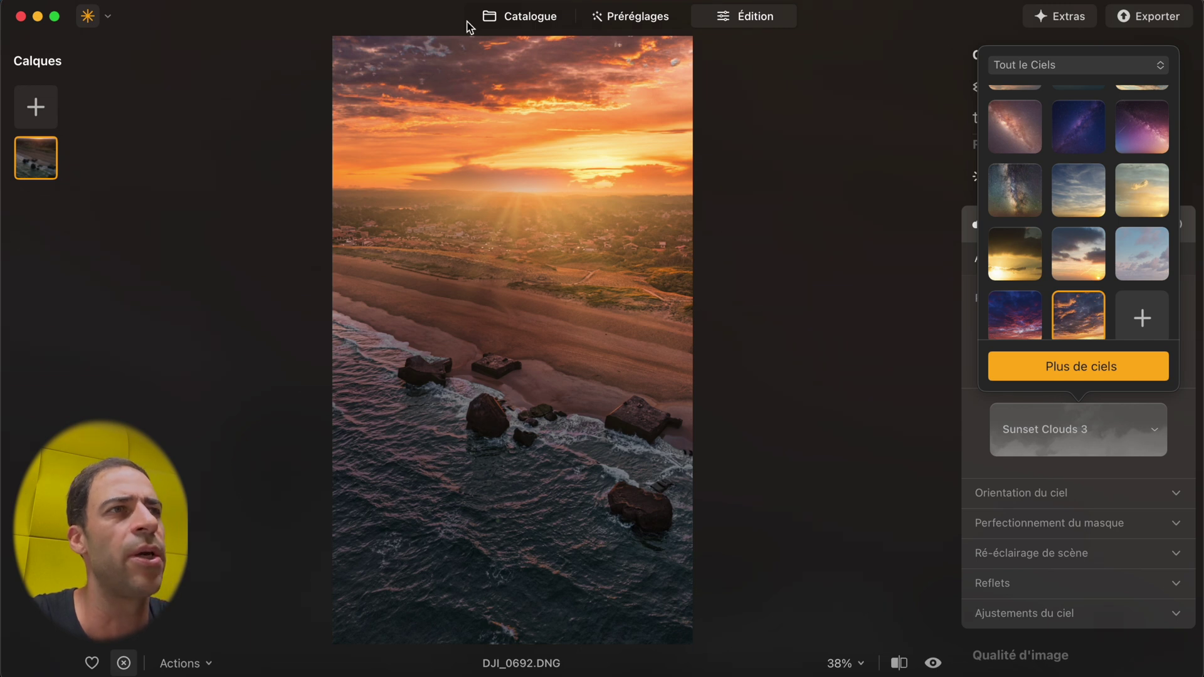
{"action": "left_click", "coordinate": [1009, 201]}
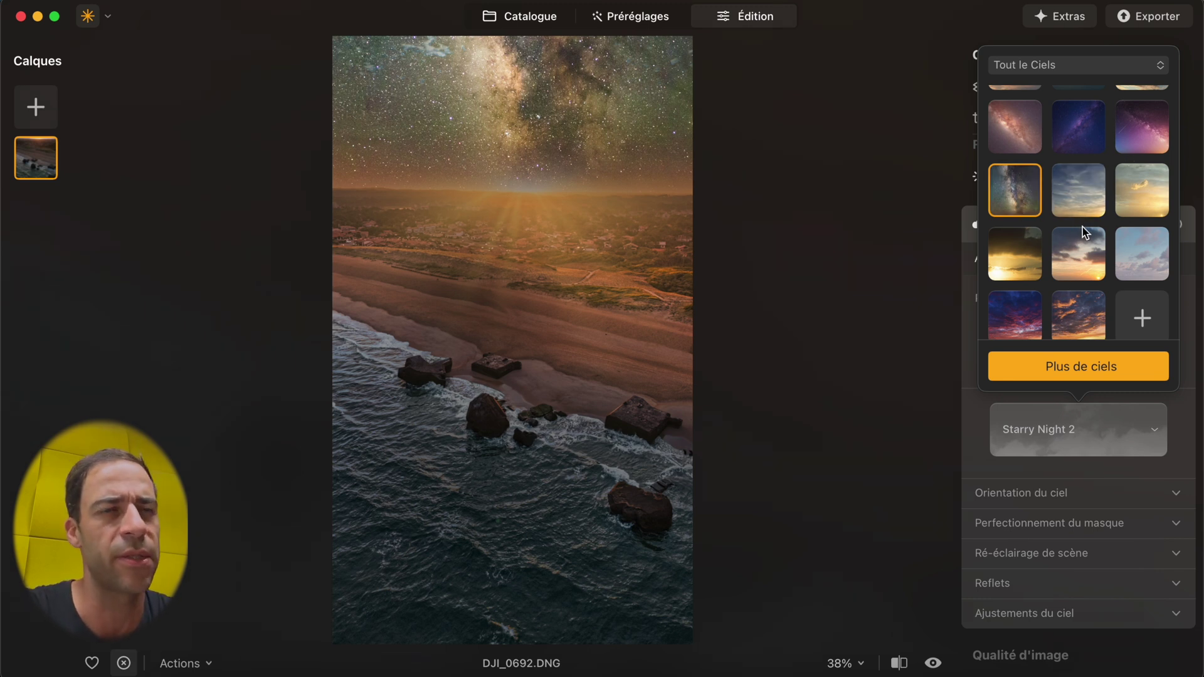
- Close the sky gallery and reset the Ciel replacement to restore the original sunset sky
{"action": "left_click", "coordinate": [1047, 143]}
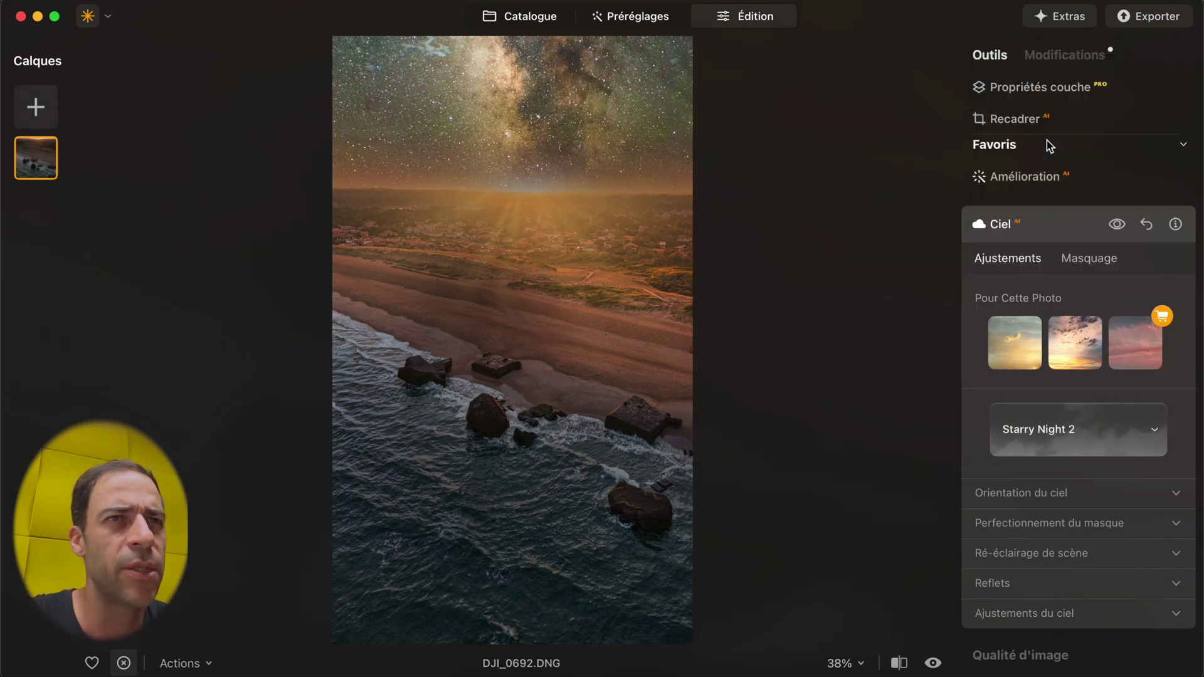
{"action": "left_click", "coordinate": [1147, 224]}
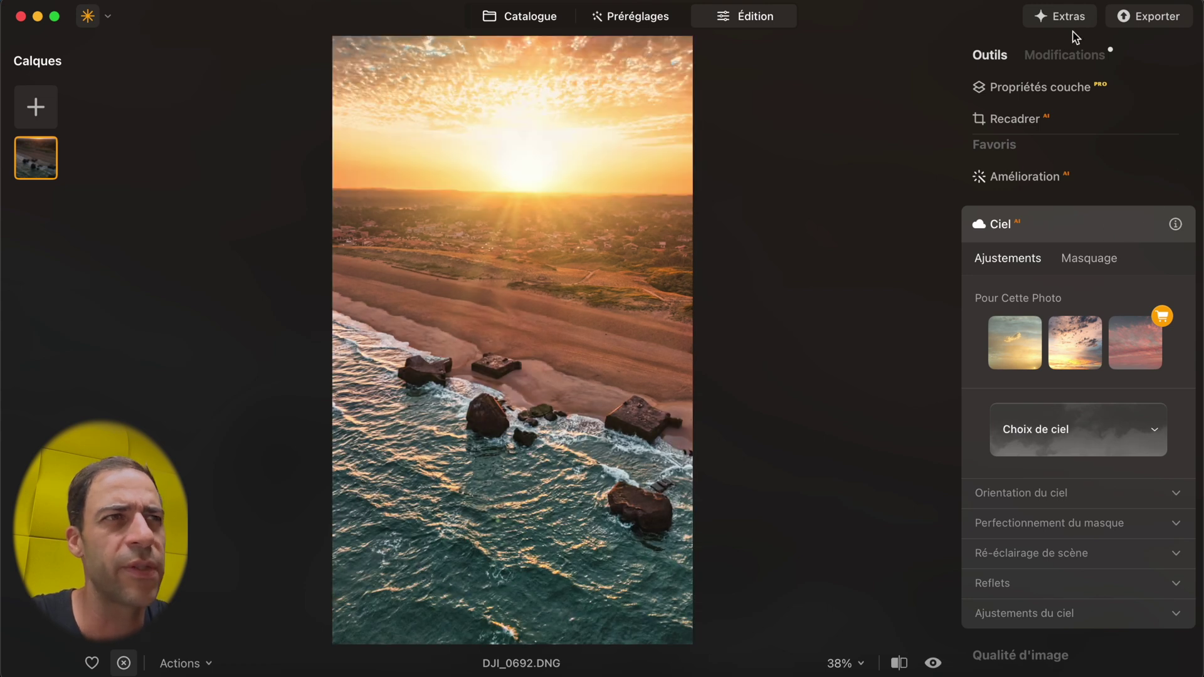
{"action": "left_click", "coordinate": [1069, 177]}
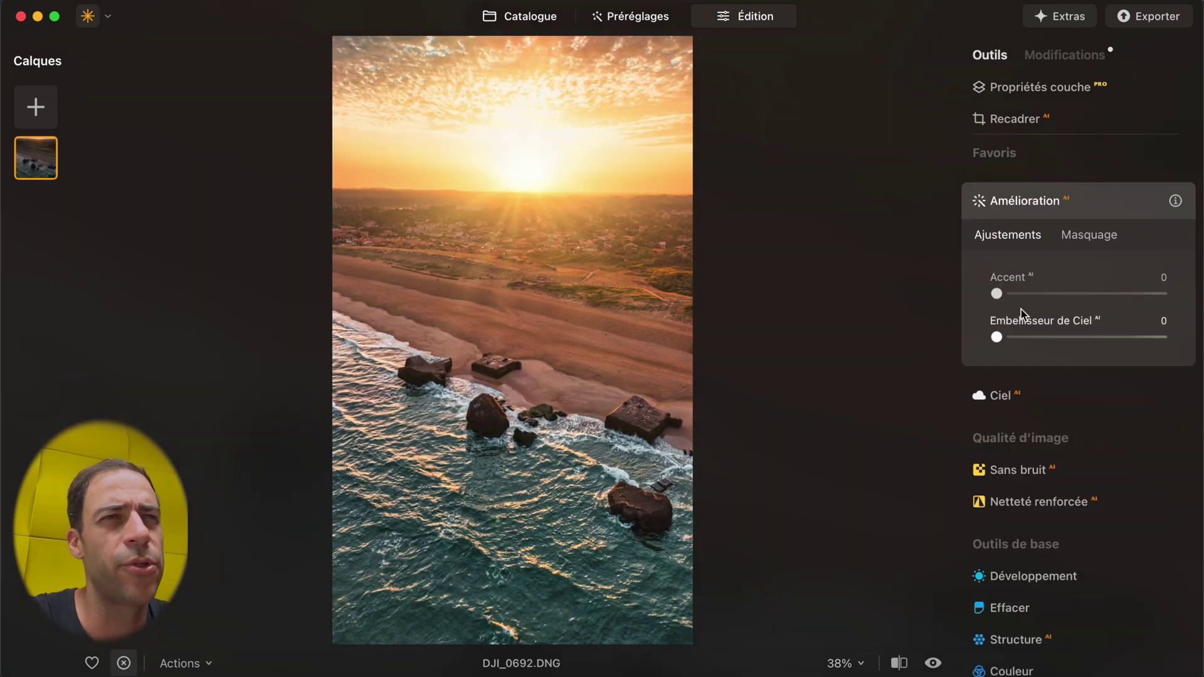
- Set Amélioration's Accent to 25 and Embellisseur de Ciel to 69
{"action": "left_click_drag", "start_coordinate": [996, 293], "coordinate": [1038, 295]}
{"action": "left_click_drag", "start_coordinate": [997, 337], "coordinate": [1038, 343]}
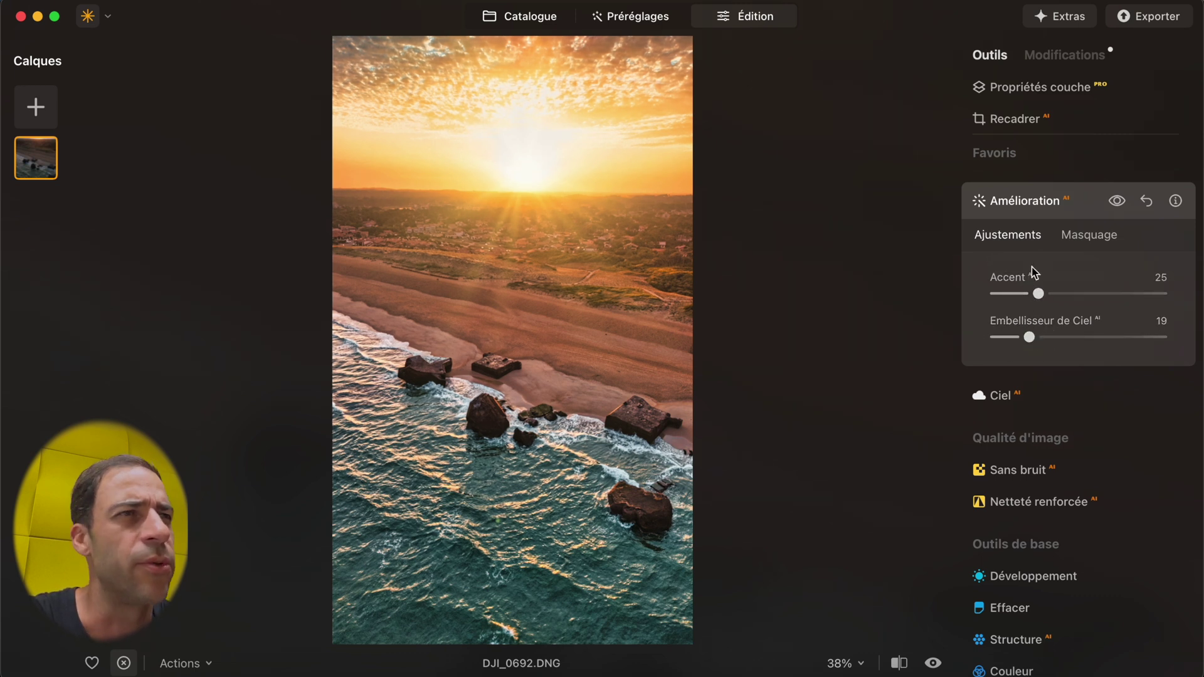
{"action": "left_click_drag", "start_coordinate": [1032, 342], "coordinate": [1116, 345]}
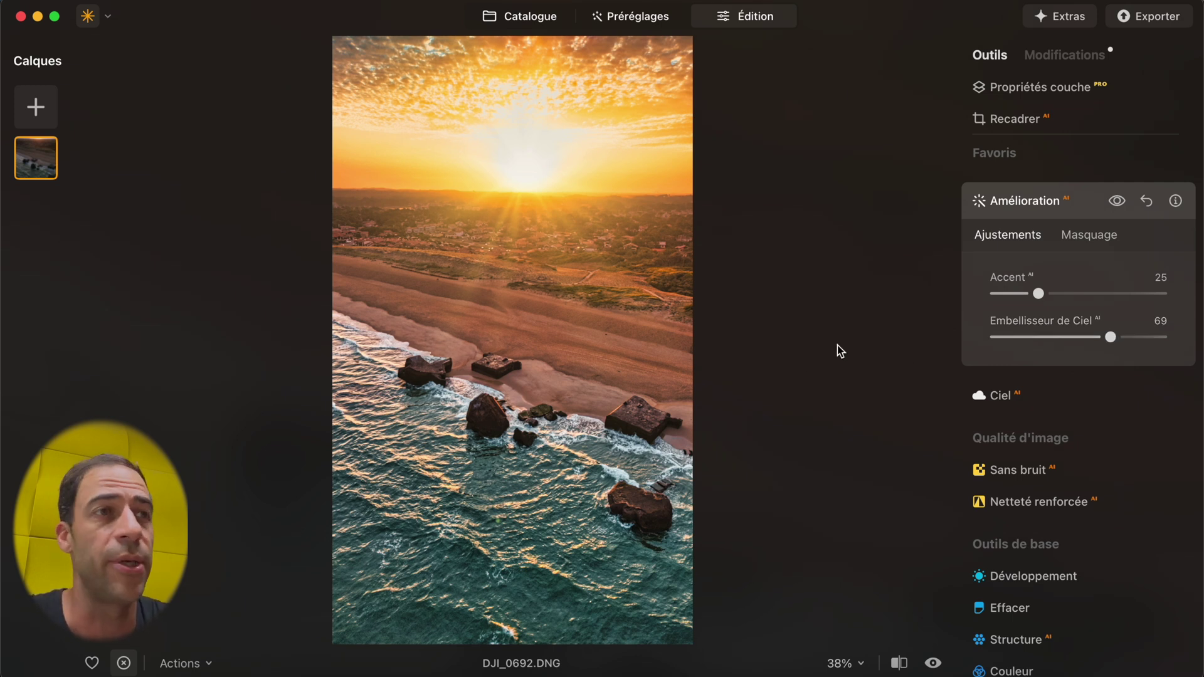
{"action": "left_click", "coordinate": [1083, 58]}
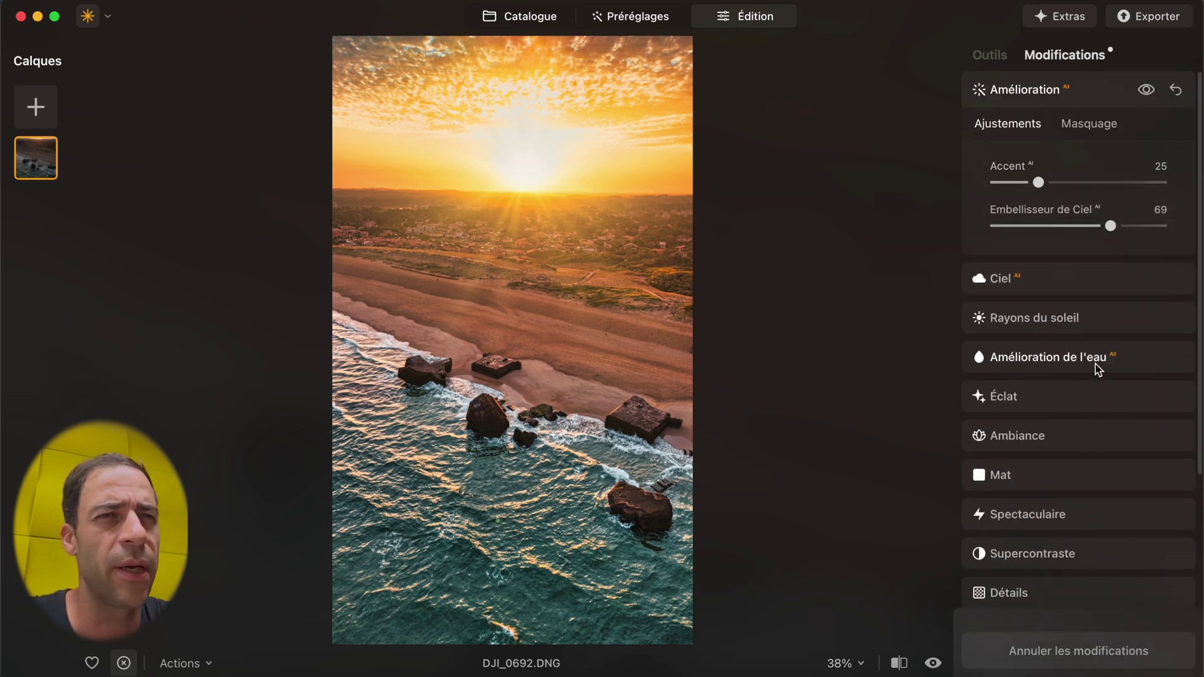
{"action": "scroll", "coordinate": [1096, 368], "scroll_direction": "down", "scroll_amount": 5}
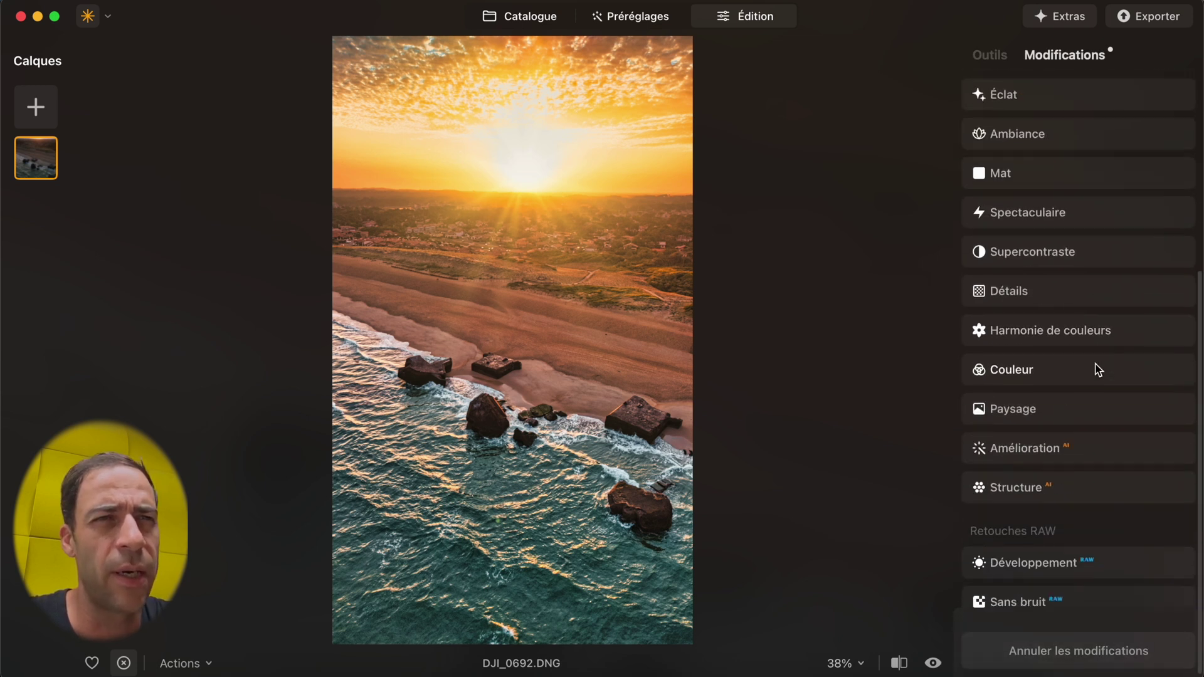
{"action": "left_click", "coordinate": [1059, 364]}
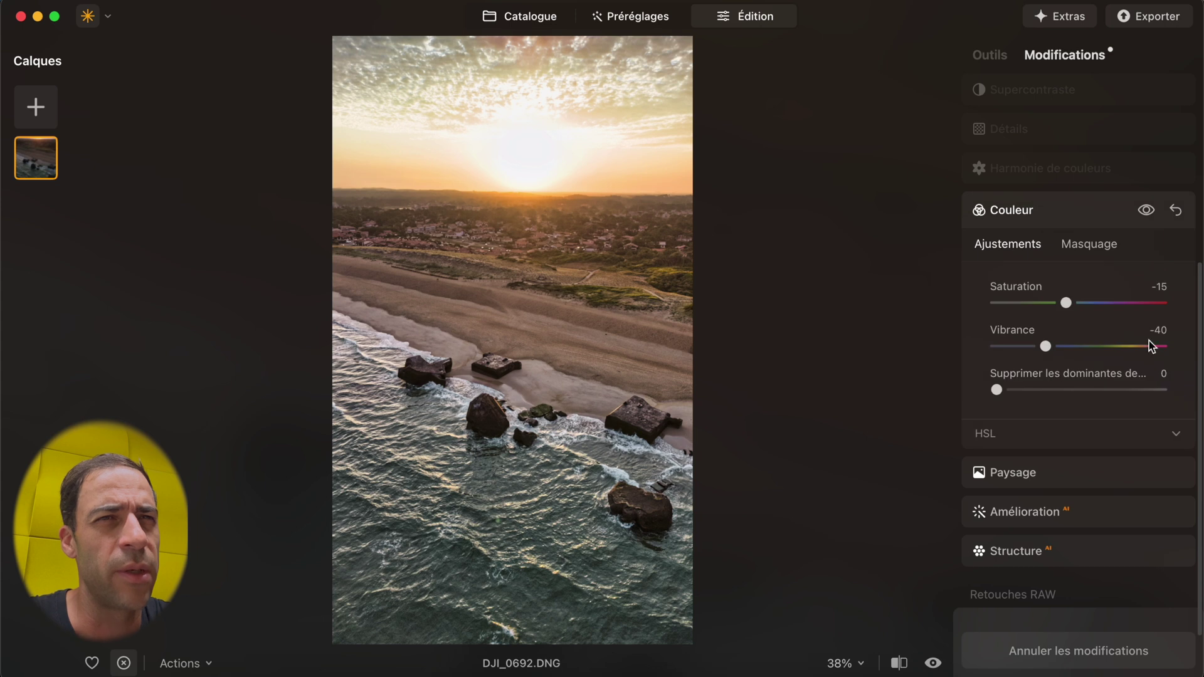
{"action": "left_click", "coordinate": [1147, 212]}
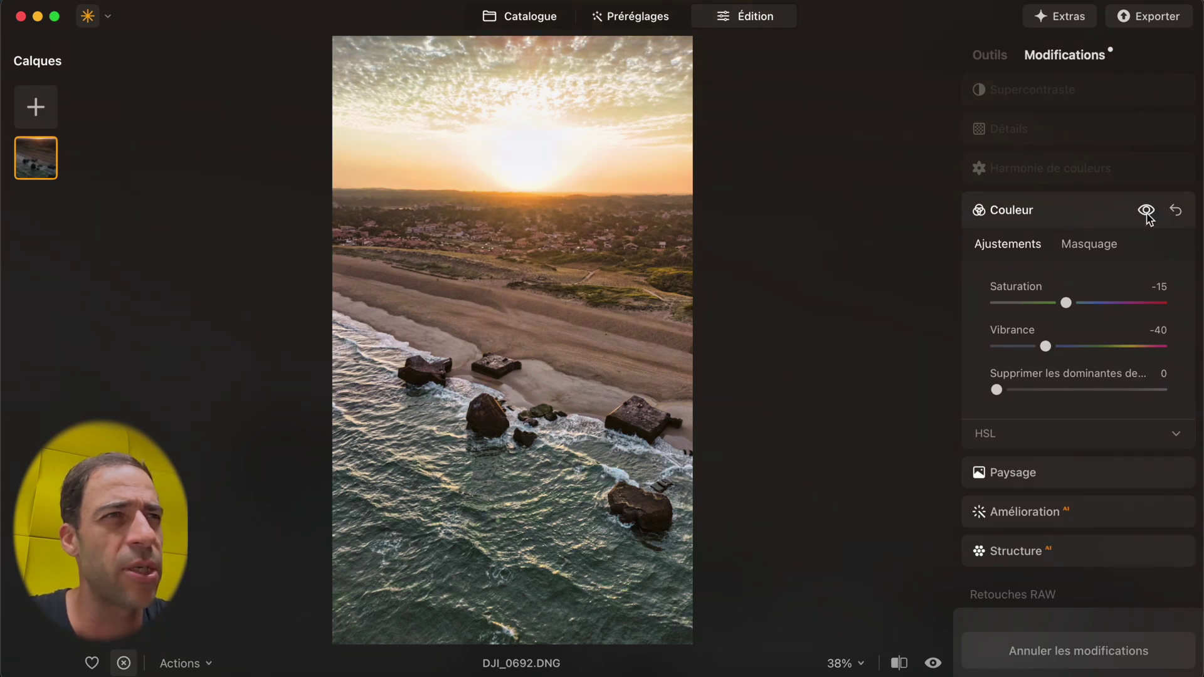
{"action": "left_click", "coordinate": [1146, 212]}
{"action": "left_click", "coordinate": [1147, 212]}
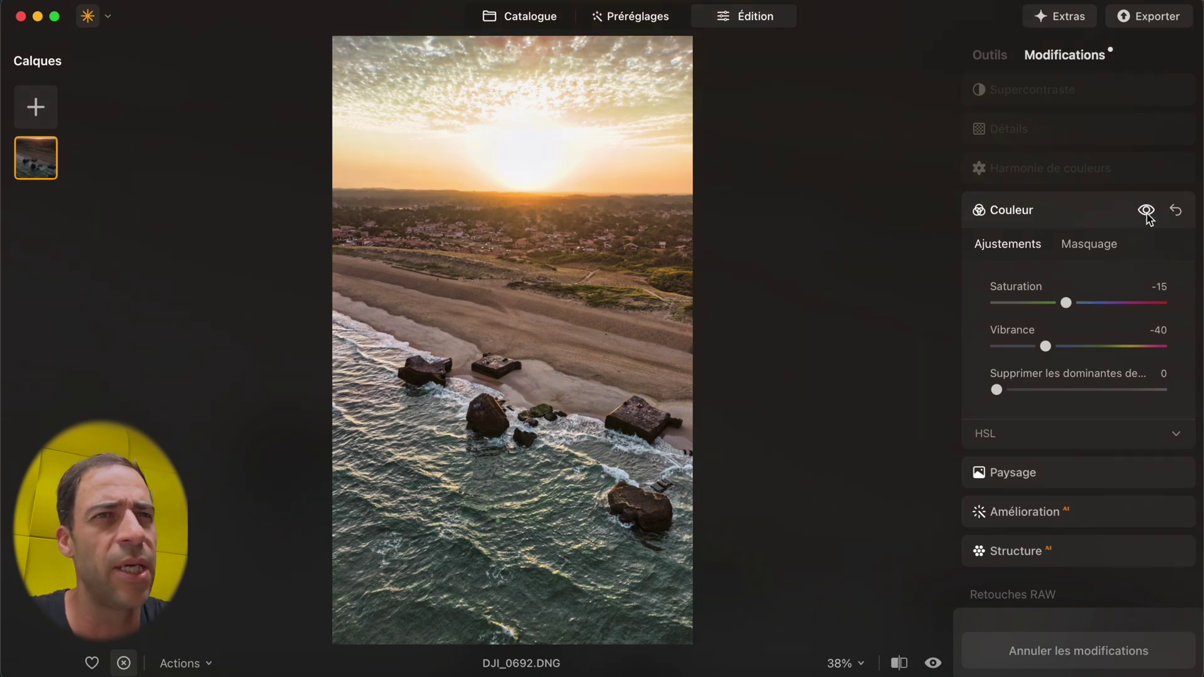
{"action": "scroll", "coordinate": [1104, 168], "scroll_direction": "up", "scroll_amount": 5}
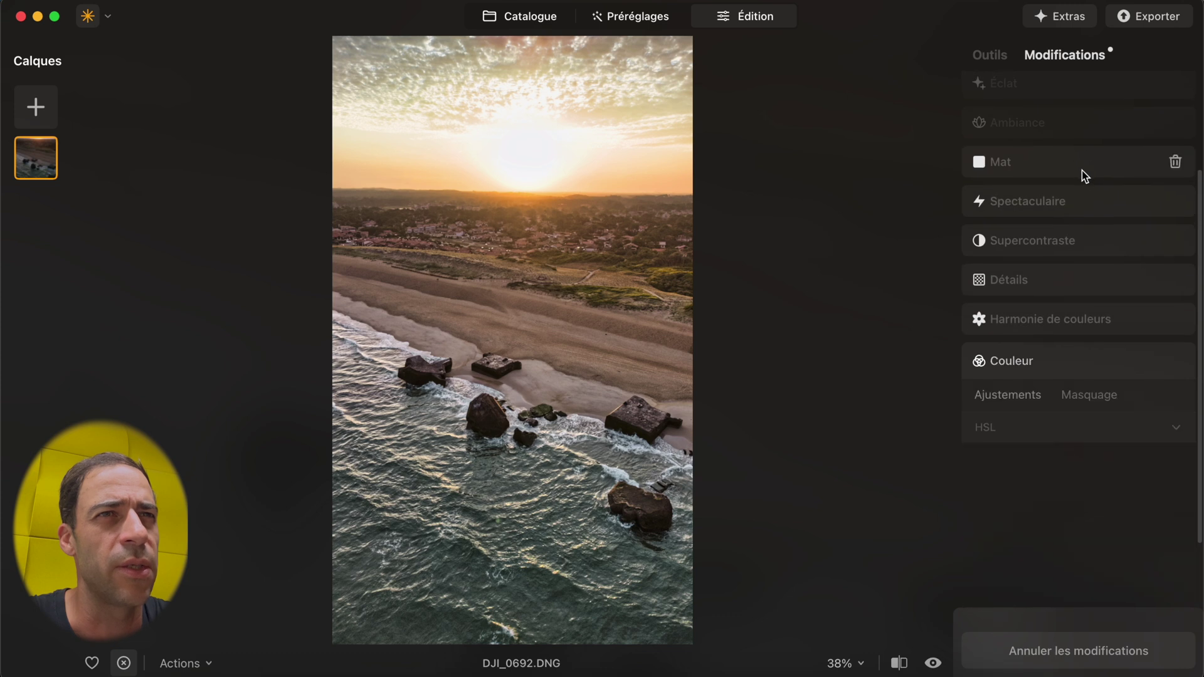
{"action": "left_click", "coordinate": [1083, 172]}
{"action": "scroll", "coordinate": [1083, 172], "scroll_direction": "up", "scroll_amount": 3}
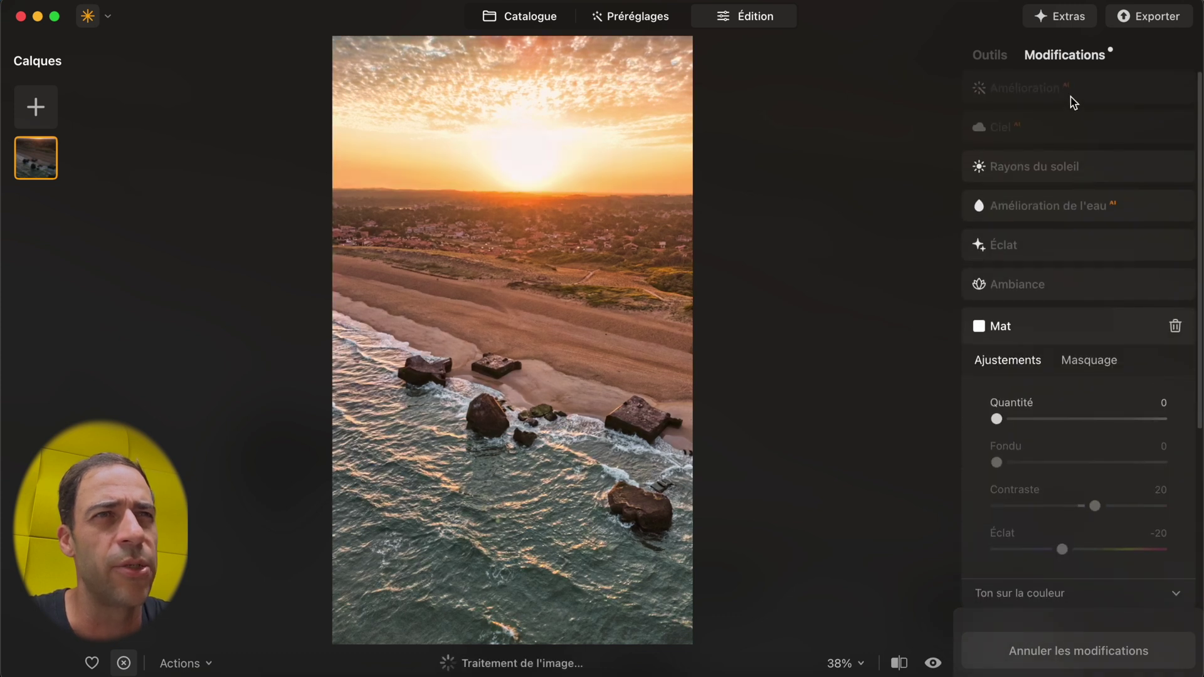
{"action": "left_click", "coordinate": [1005, 61]}
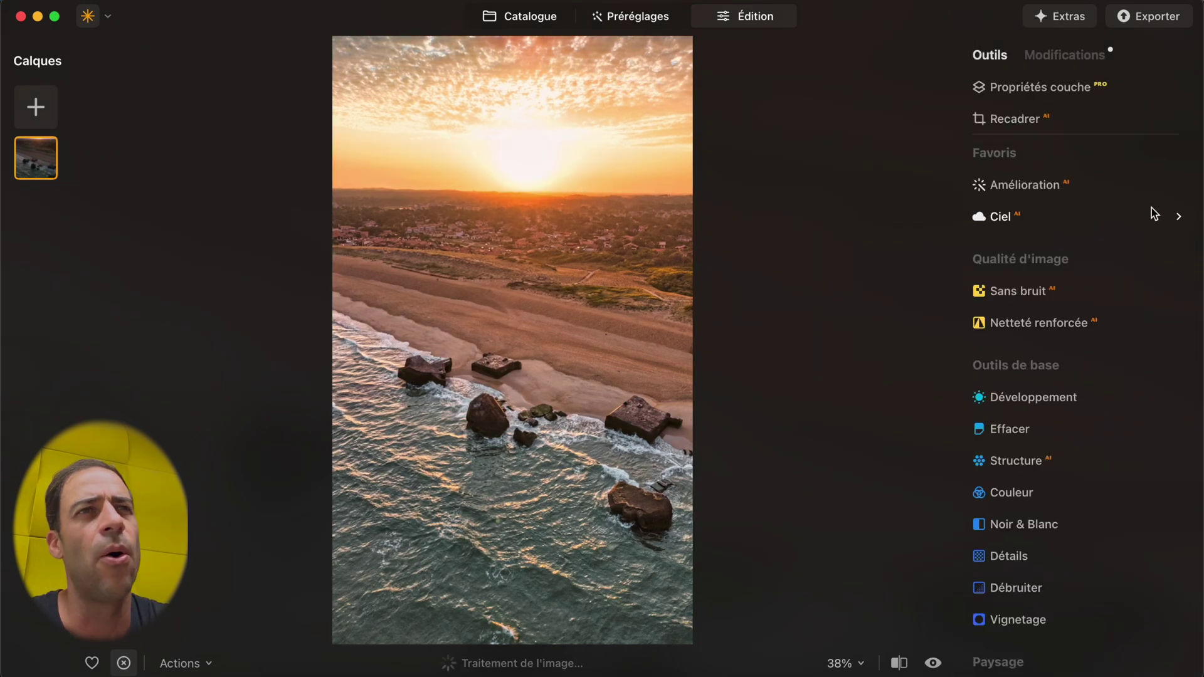
{"action": "scroll", "coordinate": [1151, 209], "scroll_direction": "down", "scroll_amount": 10}
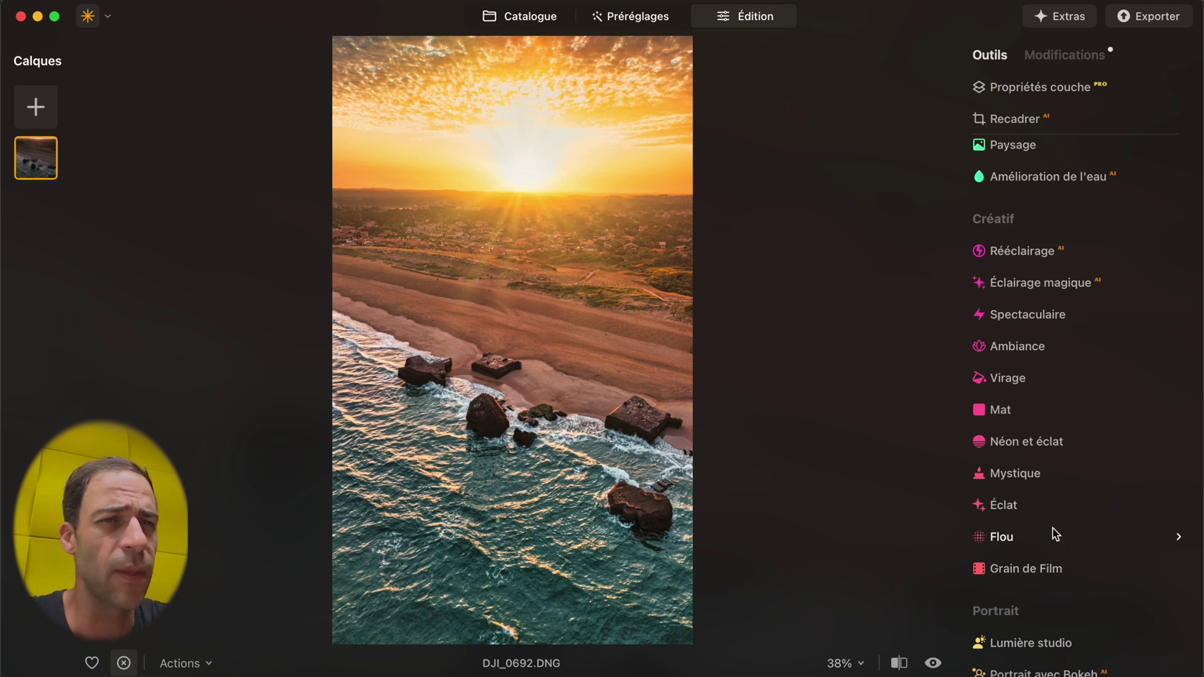
{"action": "scroll", "coordinate": [1055, 535], "scroll_direction": "down", "scroll_amount": 5}
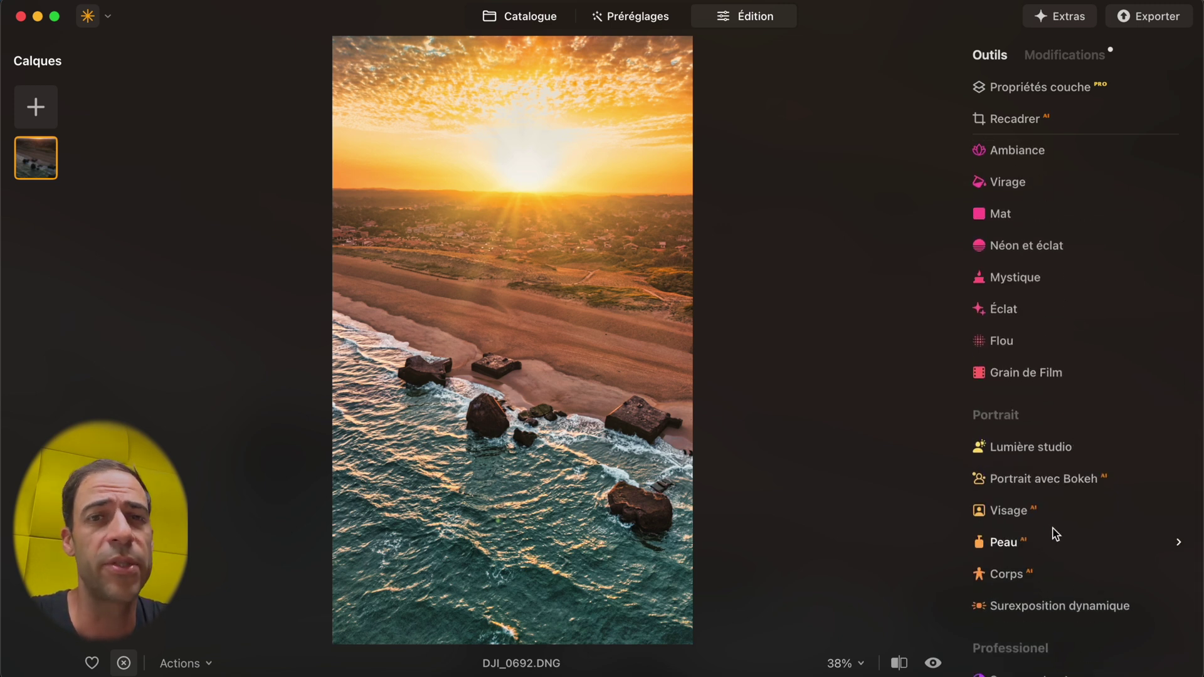